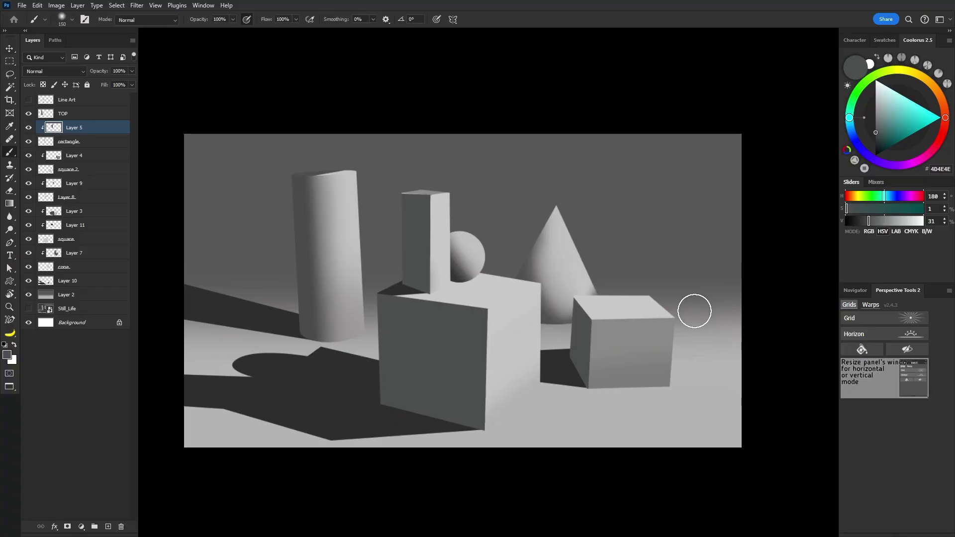
left_click_drag(696, 312, 716, 307)
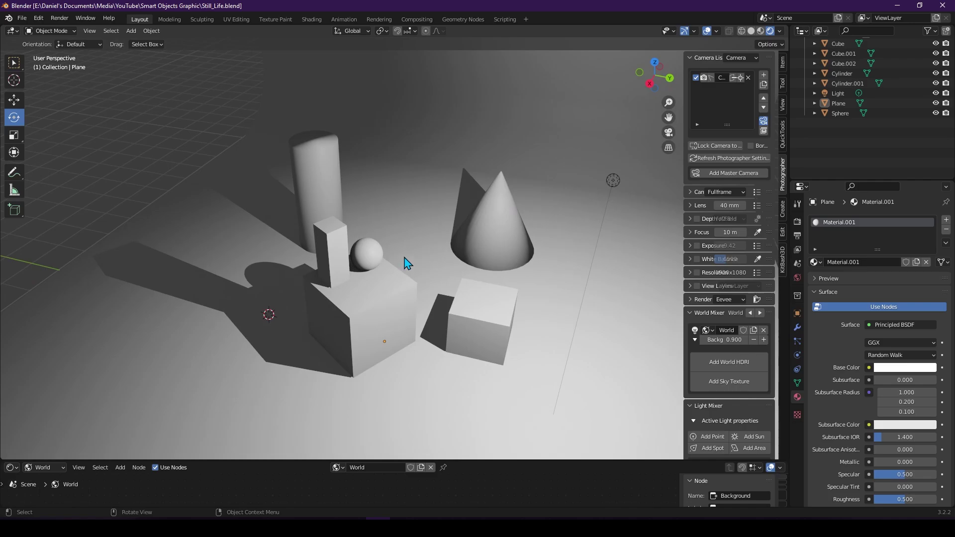
left_click_drag(405, 263, 454, 228)
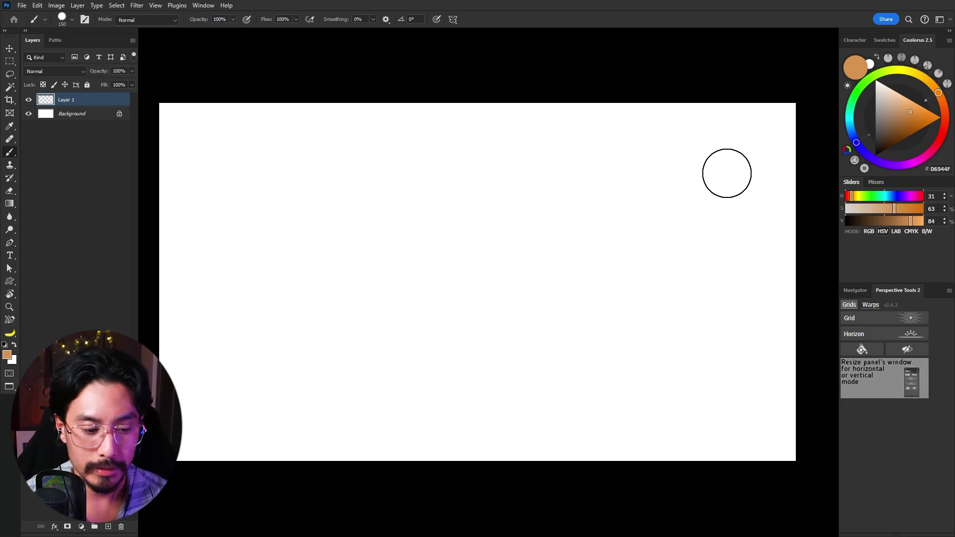
Paint a wide orange zigzag on Layer 1 and a pale yellow (FEDF9C) zigzag on a new layer clipped to it
mouse_move(255, 279)
left_mouse_down()
mouse_move(288, 324)
mouse_move(365, 307)
mouse_move(443, 306)
mouse_move(515, 327)
mouse_move(707, 219)
left_mouse_up()
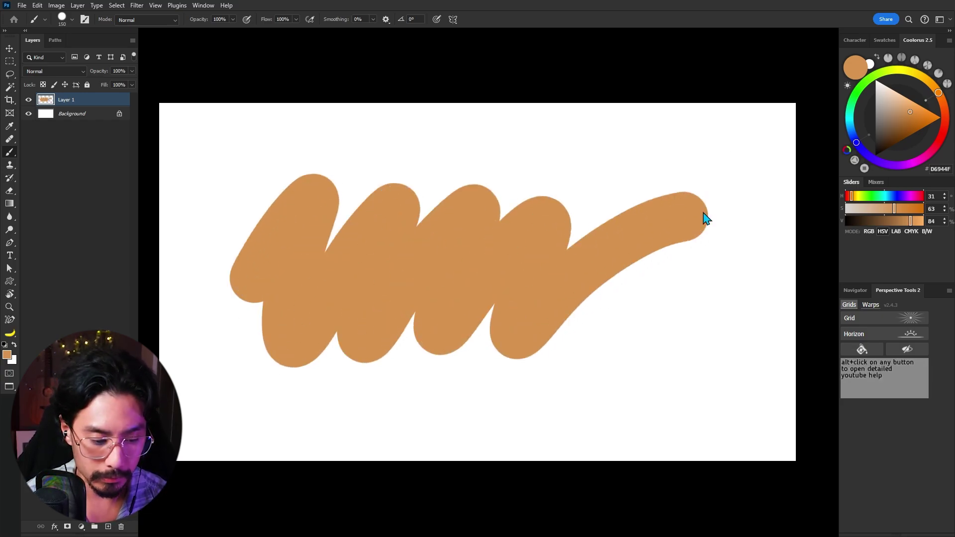
key("ctrl+shift+alt+n")
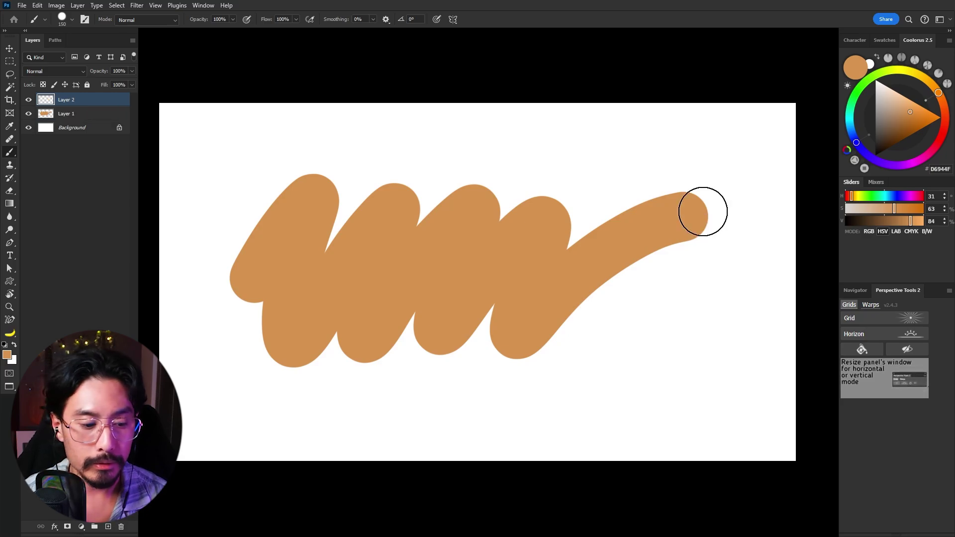
key("alt")
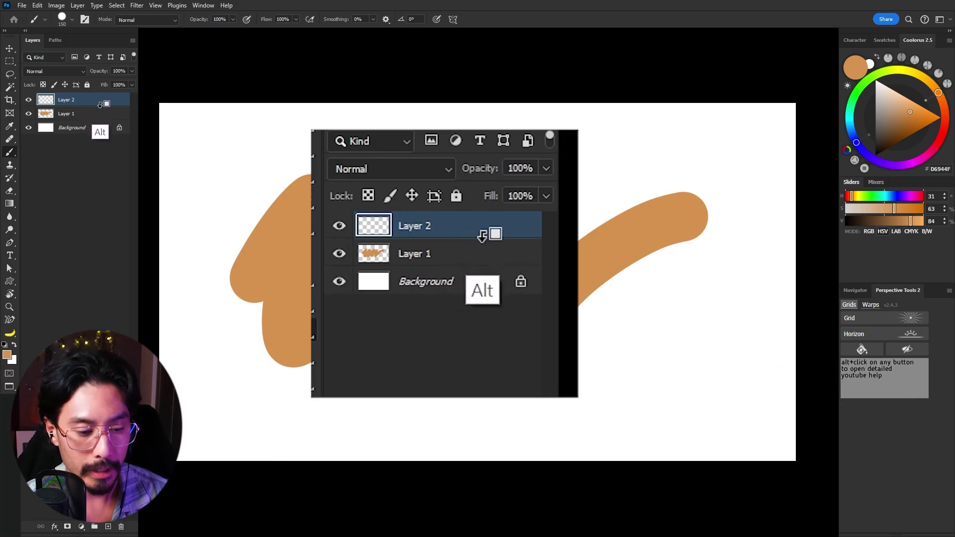
left_click(100, 104, "alt")
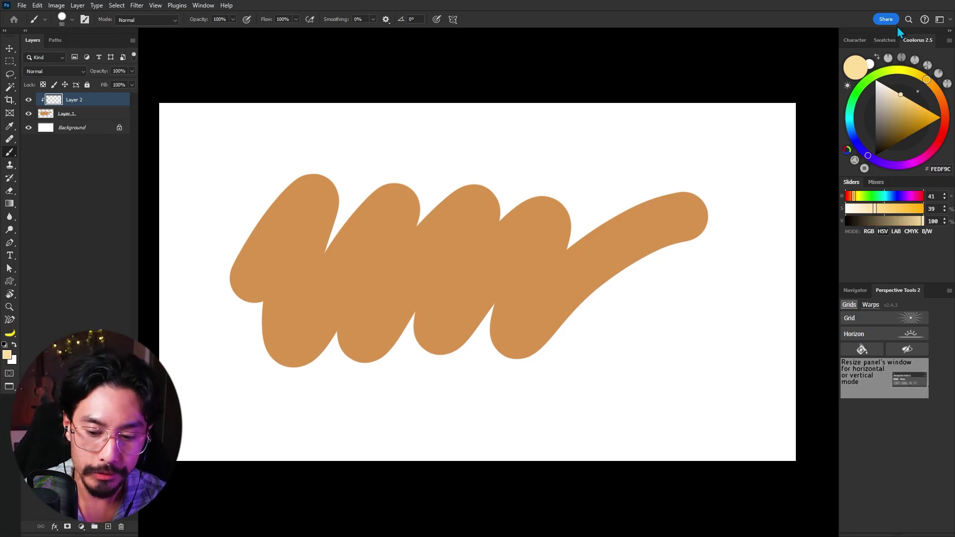
mouse_move(318, 180)
left_mouse_down()
mouse_move(315, 269)
mouse_move(428, 397)
mouse_move(551, 340)
mouse_move(734, 282)
left_mouse_up()
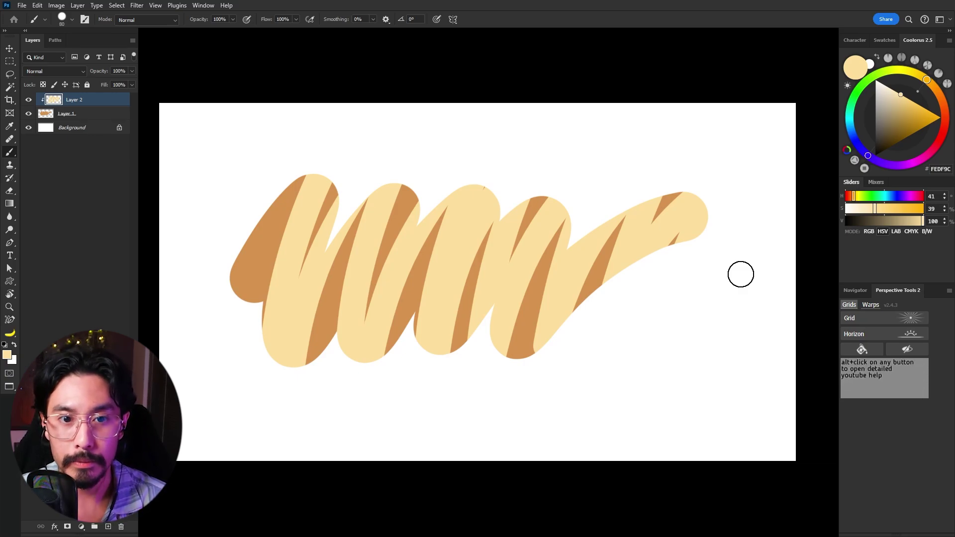
Try shifting the pale yellow strokes around within the orange shape using Free Transform
key("ctrl+t")
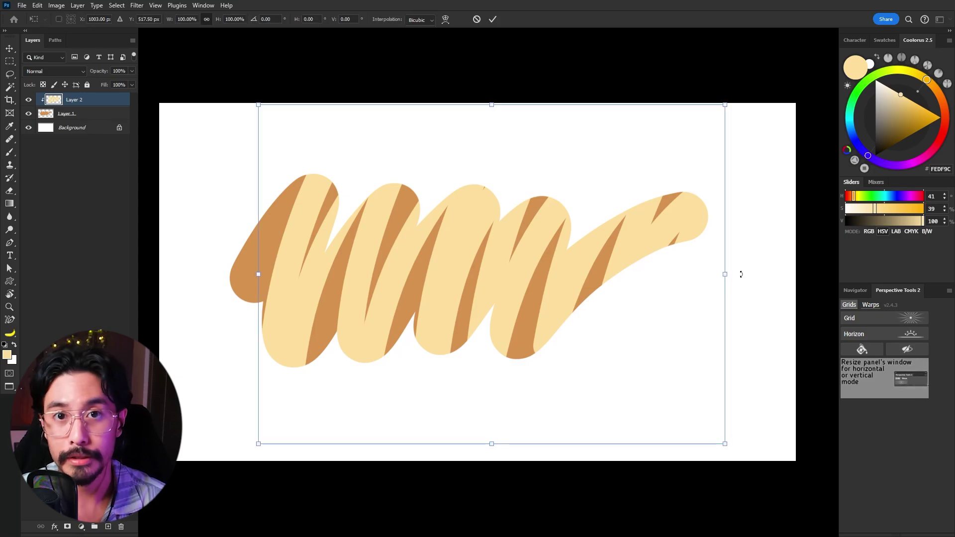
left_click_drag(642, 229, 687, 191)
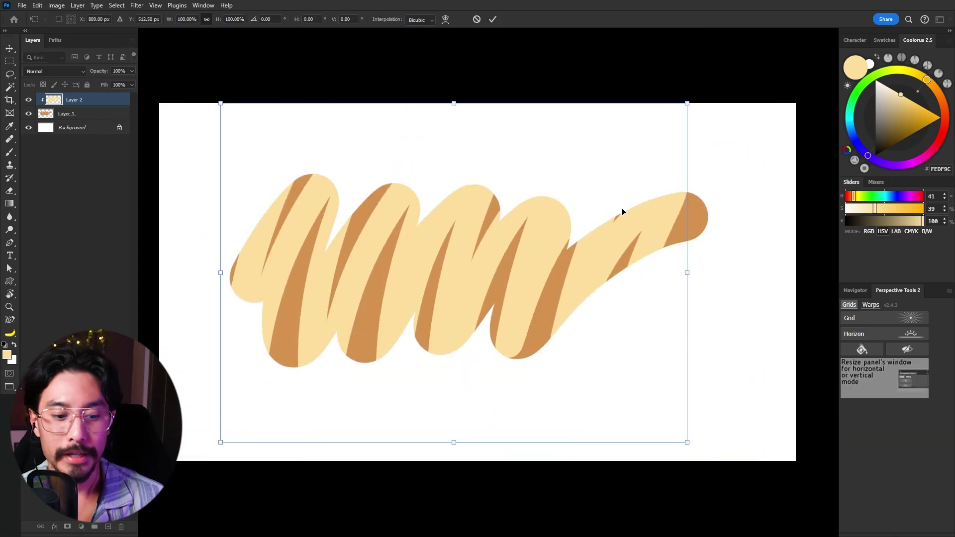
left_click_drag(508, 239, 542, 248)
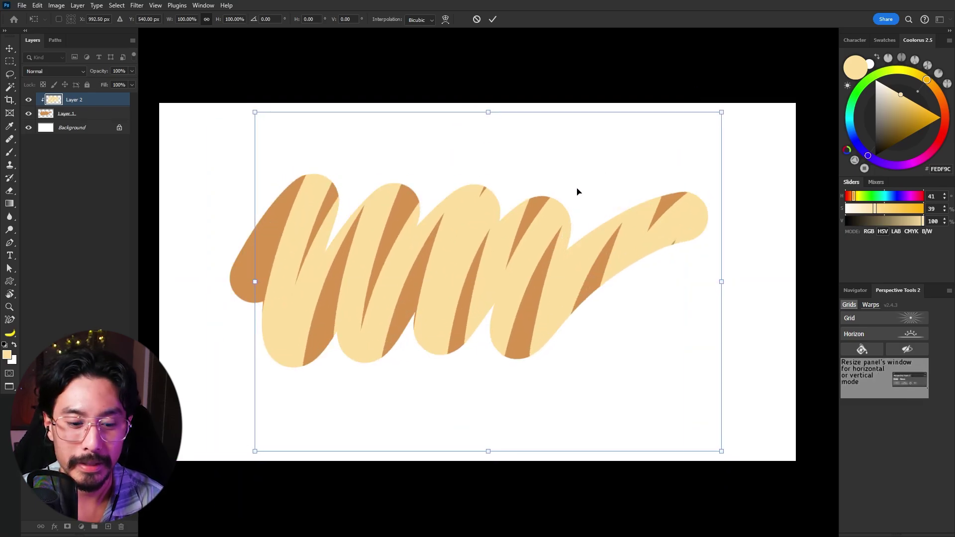
key("Return")
key("b")
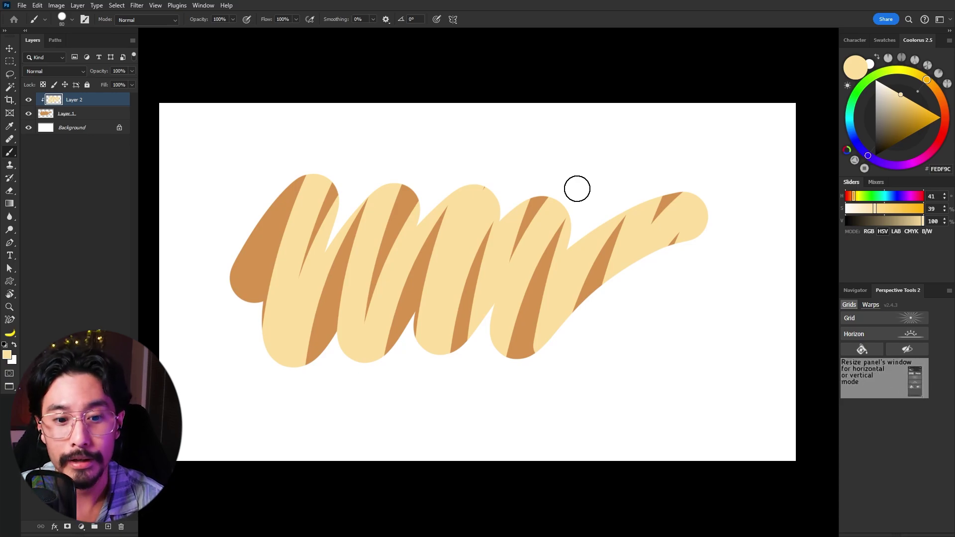
Erase a diagonal band through the pale yellow strokes, and repeat the diagonal stroke with Layer 1 selected
key("e")
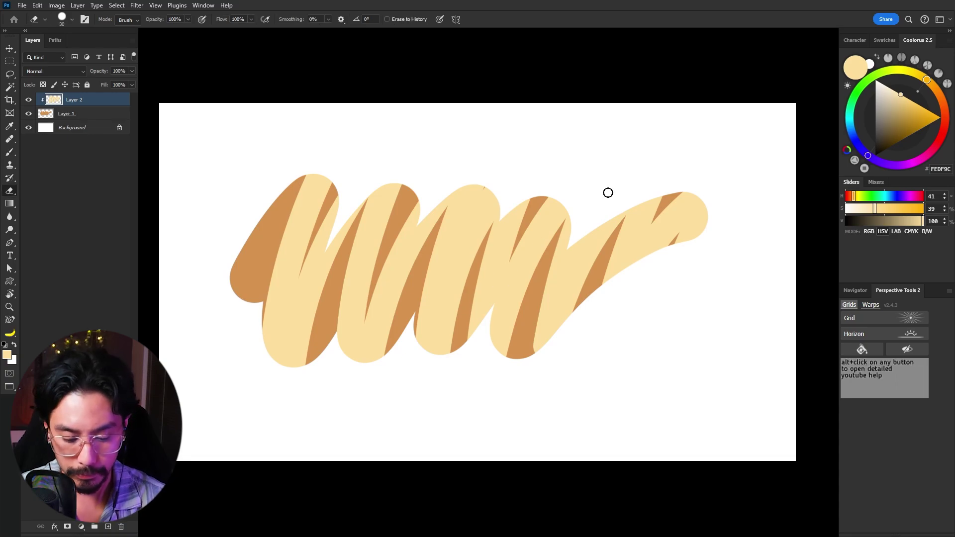
mouse_move(208, 375)
left_mouse_down()
mouse_move(667, 202)
mouse_move(709, 199)
left_mouse_up()
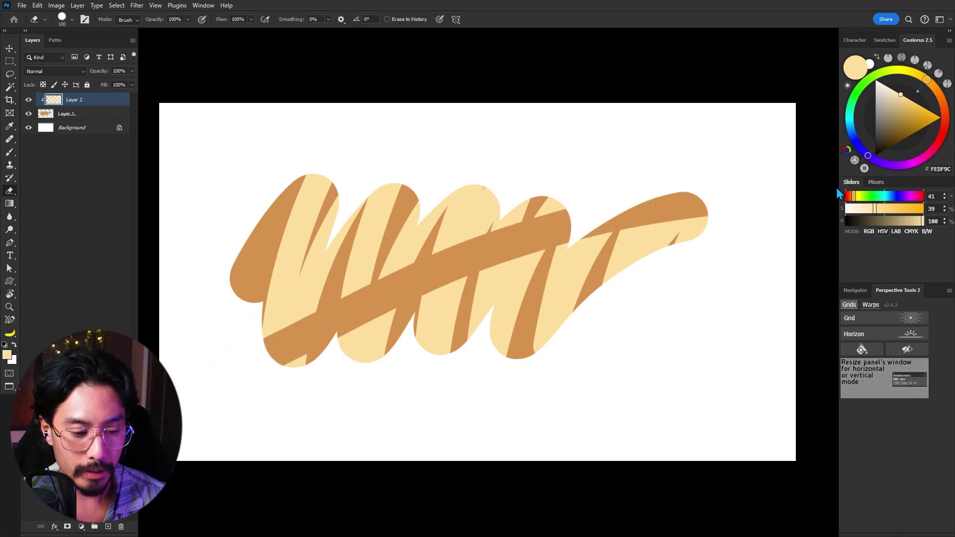
left_click(89, 113)
left_click_drag(250, 375, 711, 200)
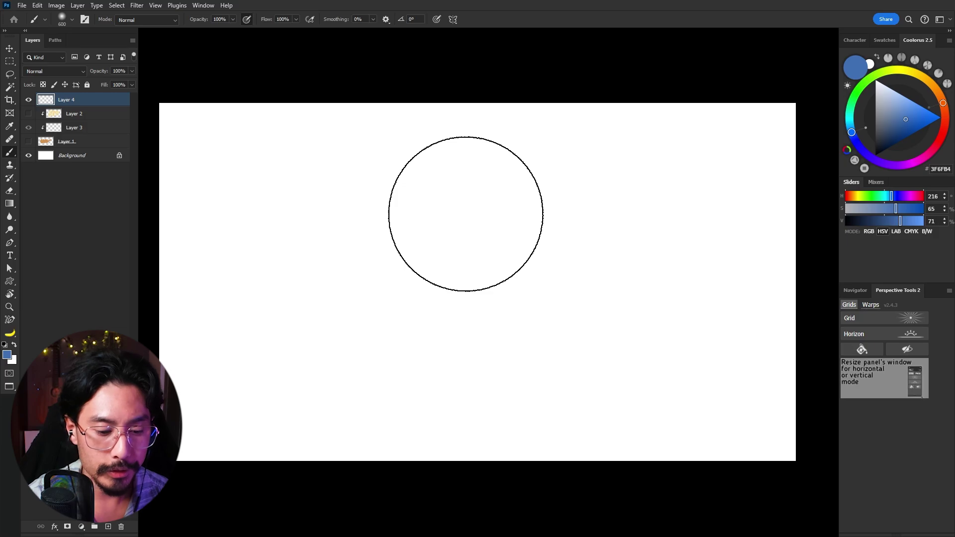
Fill most of the canvas on Layer 4 with soft blue (3F6FB4) brushwork and add a new layer clipped to it
mouse_move(277, 207)
left_mouse_down()
mouse_move(283, 279)
mouse_move(326, 243)
mouse_move(376, 229)
mouse_move(464, 313)
mouse_move(513, 247)
mouse_move(601, 220)
mouse_move(657, 285)
mouse_move(708, 318)
mouse_move(467, 368)
mouse_move(629, 218)
mouse_move(508, 241)
left_mouse_up()
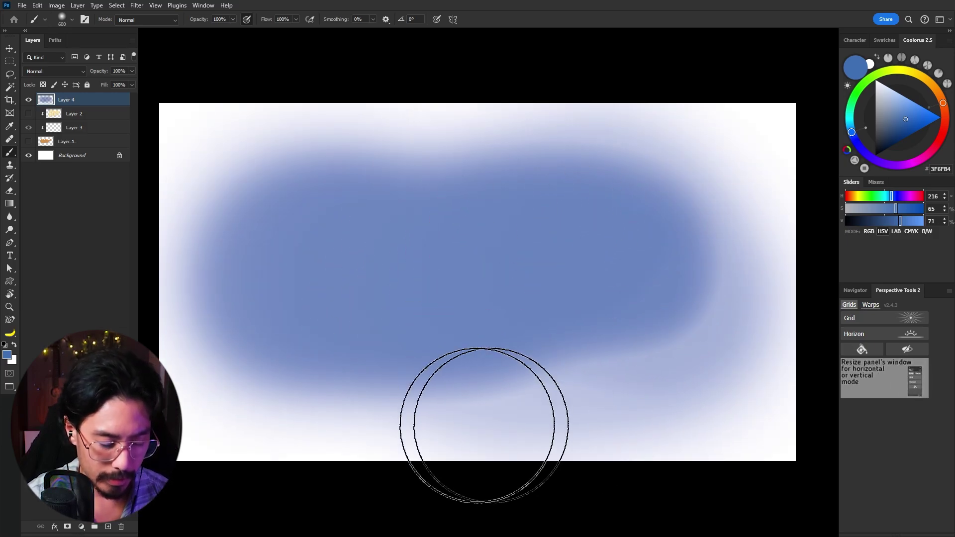
key("ctrl+alt+shift+n")
left_click(116, 106, "alt")
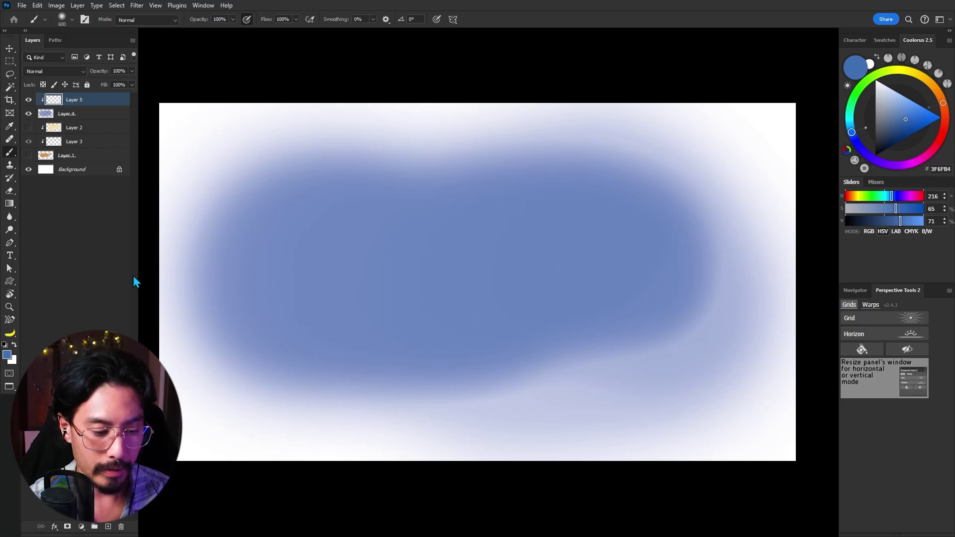
Choose an orange colour and paint soft strokes down the middle of the canvas on the clipped layer
left_click_drag(912, 72, 943, 102)
left_click(916, 110)
mouse_move(569, 152)
left_mouse_down()
mouse_move(562, 167)
mouse_move(678, 260)
mouse_move(657, 380)
mouse_move(616, 184)
mouse_move(537, 391)
left_mouse_up()
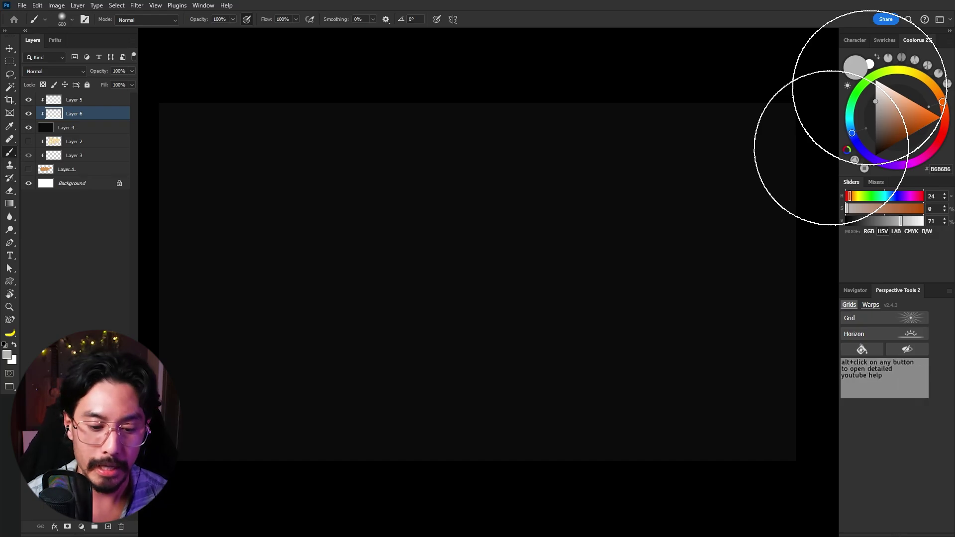
Lasso a cloud-shaped selection with a bumpy upper outline and a nearly flat base on Layer 6
key("l")
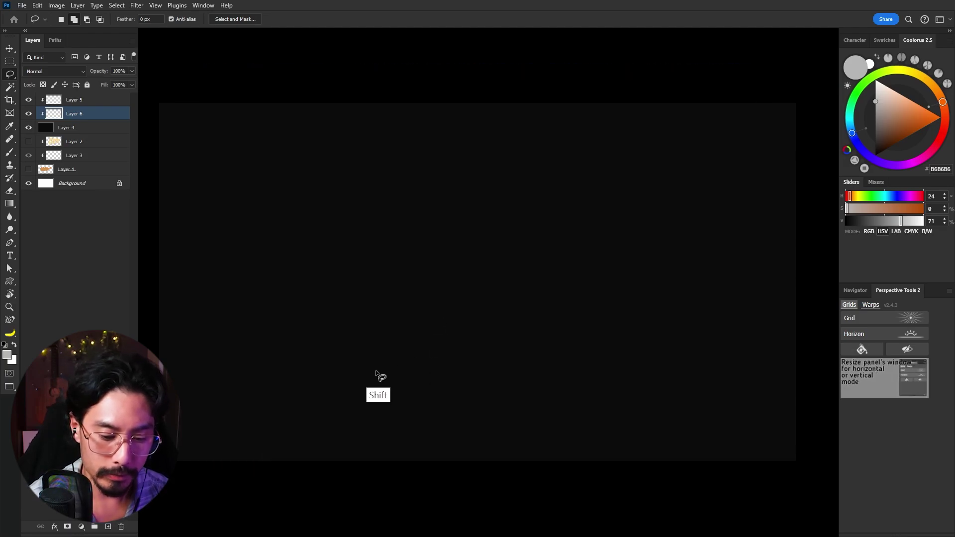
mouse_move(371, 380)
left_mouse_down()
mouse_move(422, 272)
mouse_move(449, 331)
mouse_move(558, 217)
left_mouse_up()
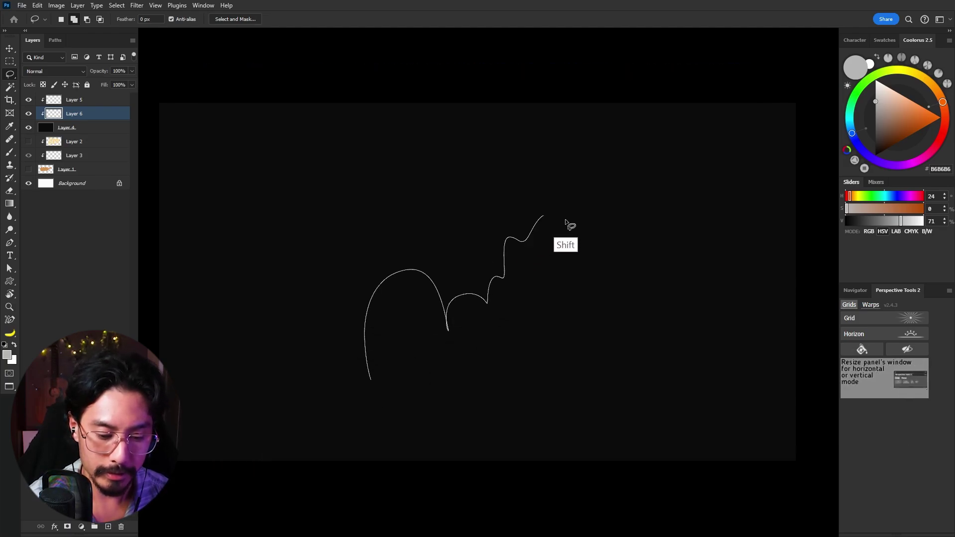
mouse_move(688, 277)
left_mouse_down()
mouse_move(689, 336)
mouse_move(673, 362)
left_mouse_up()
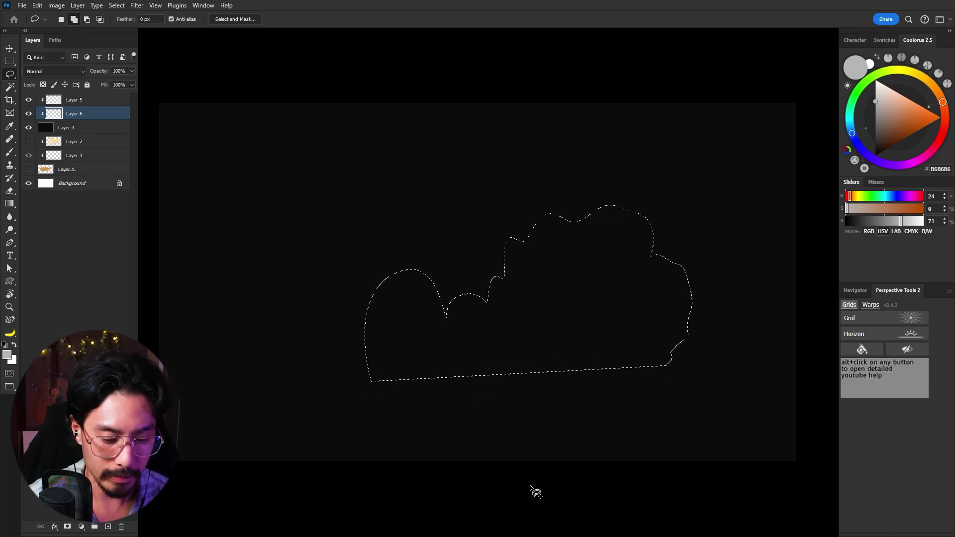
Brush soft light grey (B6B6B6) along the upper part of the cloud selection, fading towards its base, and deselect
key("b")
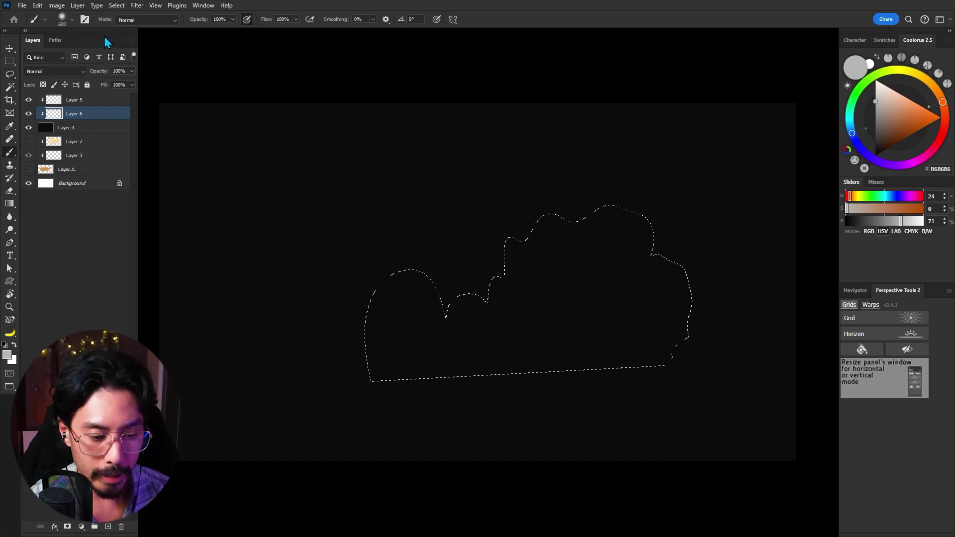
key("bracketleft")
key("bracketleft")
key("bracketleft")
key("bracketright")
mouse_move(398, 275)
left_mouse_down()
mouse_move(390, 285)
mouse_move(439, 289)
left_mouse_up()
key("bracketleft")
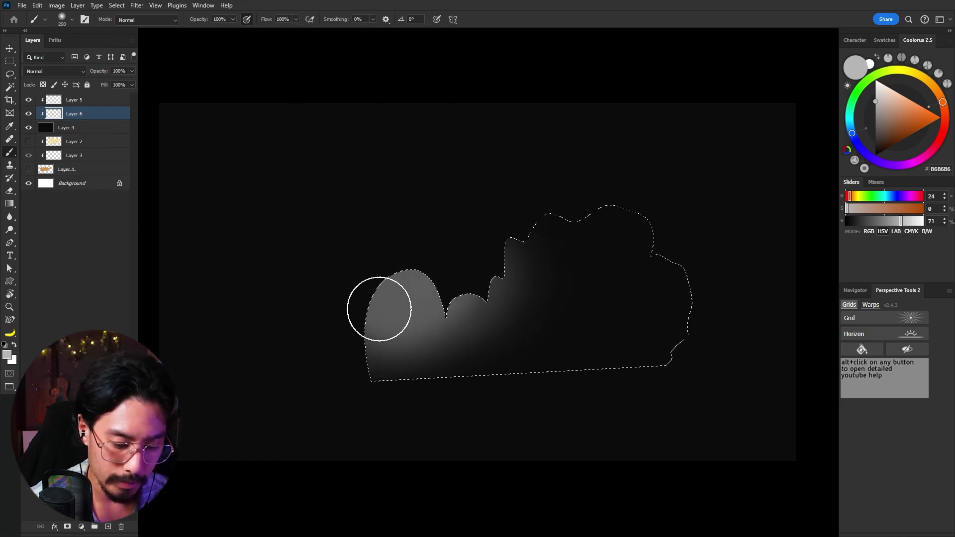
key("bracketright")
mouse_move(451, 240)
left_mouse_down()
mouse_move(529, 307)
mouse_move(495, 245)
mouse_move(499, 203)
mouse_move(566, 198)
mouse_move(635, 257)
mouse_move(529, 307)
mouse_move(505, 274)
mouse_move(472, 303)
mouse_move(482, 322)
mouse_move(506, 271)
mouse_move(562, 209)
mouse_move(628, 246)
mouse_move(664, 240)
mouse_move(633, 189)
mouse_move(624, 217)
mouse_move(664, 256)
mouse_move(659, 244)
mouse_move(613, 305)
mouse_move(544, 282)
mouse_move(489, 315)
mouse_move(382, 289)
mouse_move(367, 308)
mouse_move(398, 268)
mouse_move(614, 75)
left_mouse_up()
key("ctrl+d")
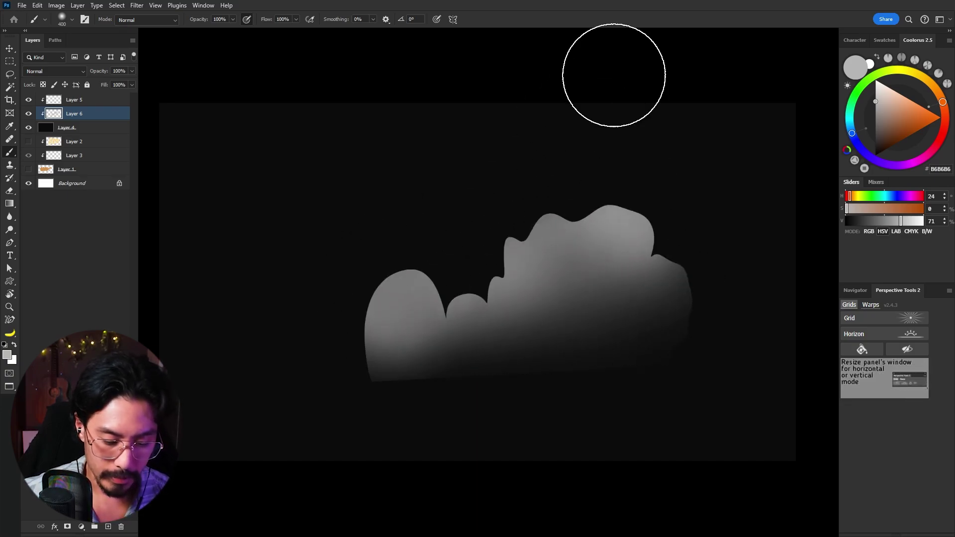
Erase overlapping curved bands from the lower half of the grey cloud with a hard round eraser
key("e")
key("bracketleft")
key("bracketleft")
key("bracketleft")
key("bracketleft")
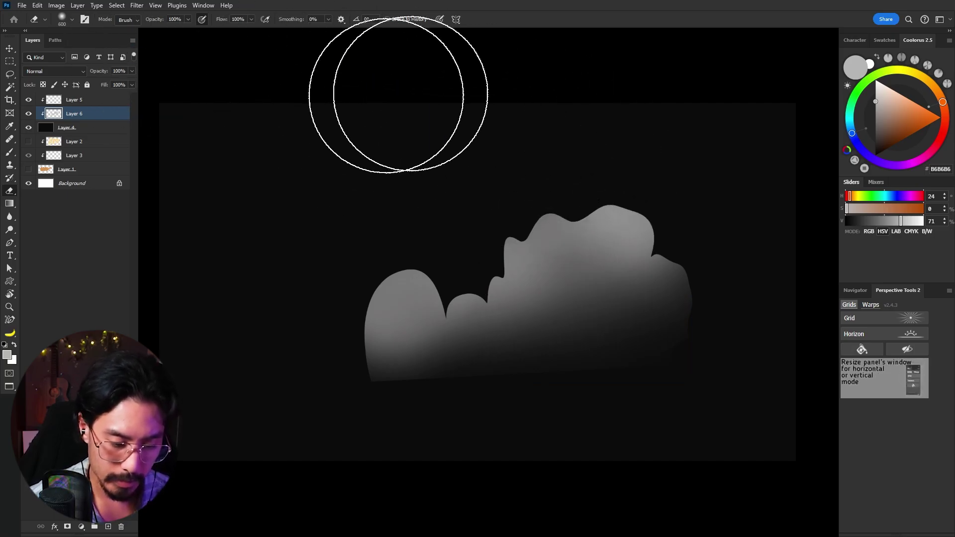
left_click(71, 24)
double_click(191, 159)
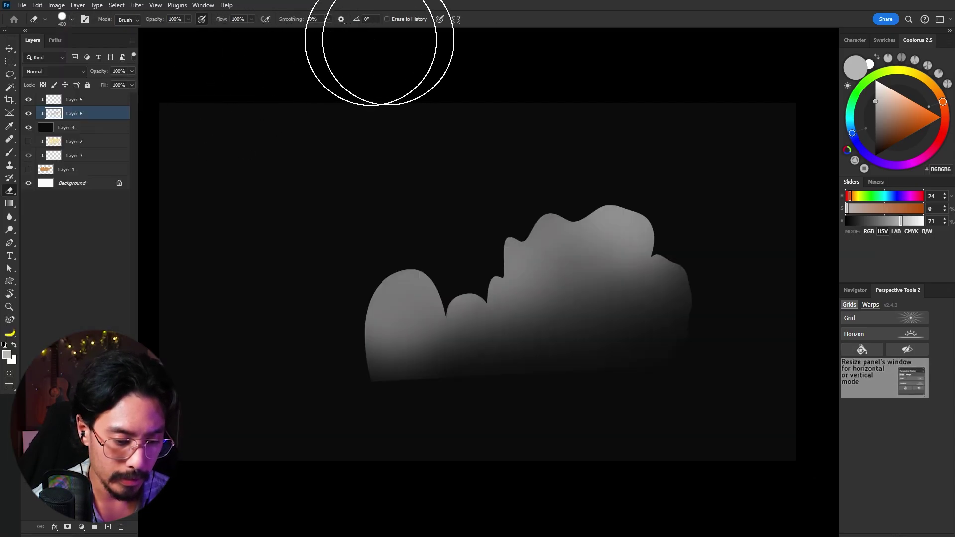
key("bracketleft")
key("bracketleft")
key("bracketleft")
key("bracketleft")
mouse_move(498, 388)
left_mouse_down()
mouse_move(593, 335)
mouse_move(560, 352)
left_mouse_up()
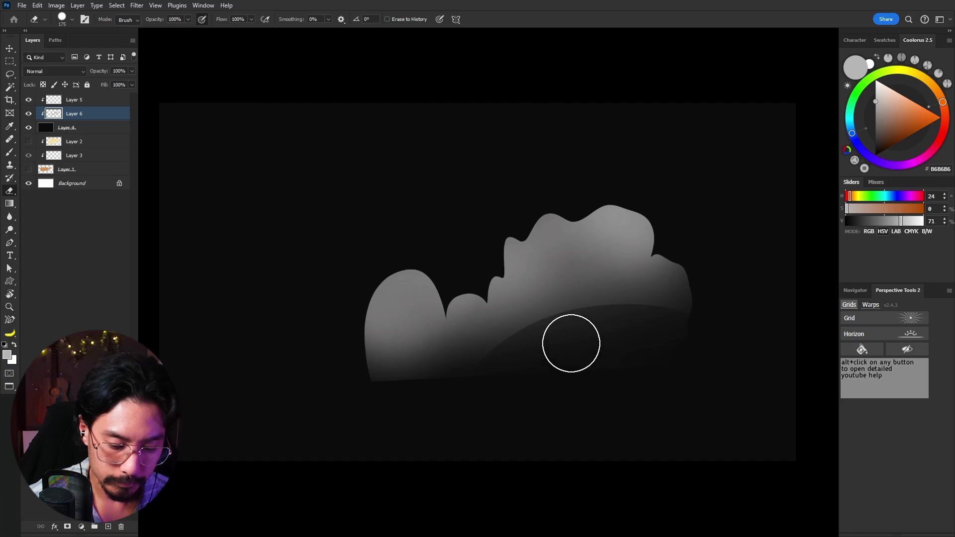
key("bracketleft")
left_click_drag(478, 392, 569, 337)
key("bracketleft")
left_click_drag(449, 398, 578, 313)
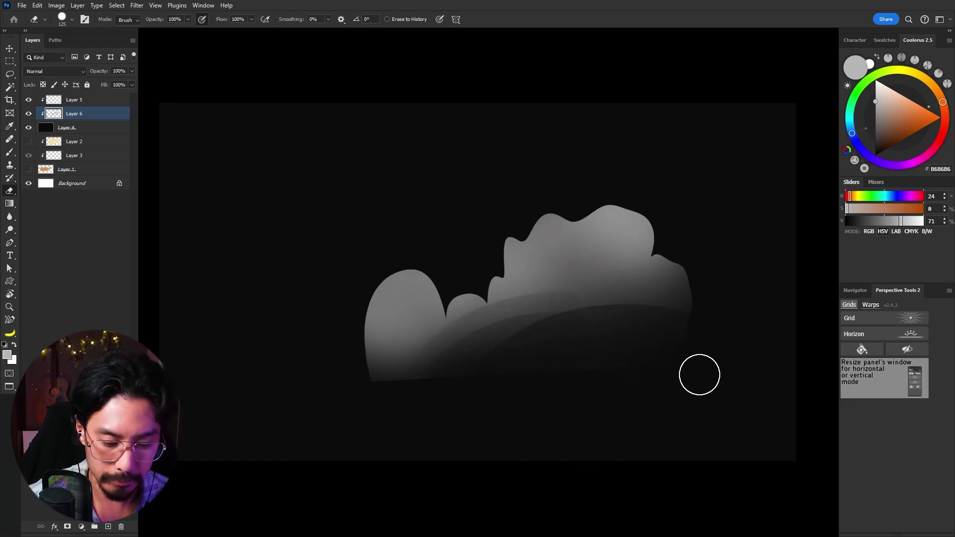
left_click_drag(523, 341, 609, 297)
left_click_drag(673, 302, 714, 315)
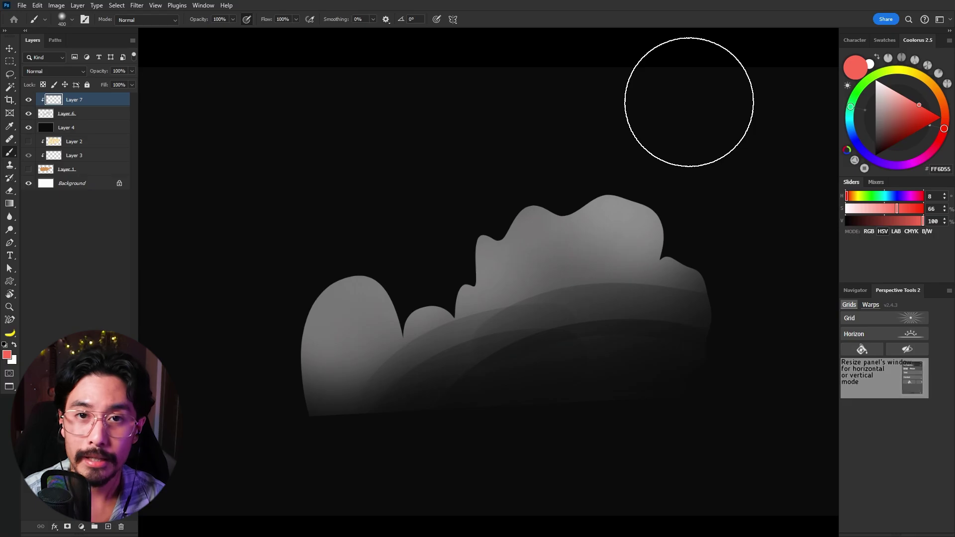
Softly paint red (FF5E44) over most of the grey cloud on the clipped Layer 7, starting from its left side
key("bracketright")
key("bracketright")
left_click(924, 107)
key("bracketright")
key("bracketright")
mouse_move(303, 269)
left_mouse_down()
mouse_move(361, 290)
mouse_move(402, 361)
mouse_move(475, 241)
mouse_move(423, 319)
mouse_move(308, 316)
mouse_move(416, 218)
left_mouse_up()
key("bracketleft")
key("bracketleft")
key("bracketleft")
key("bracketleft")
key("bracketleft")
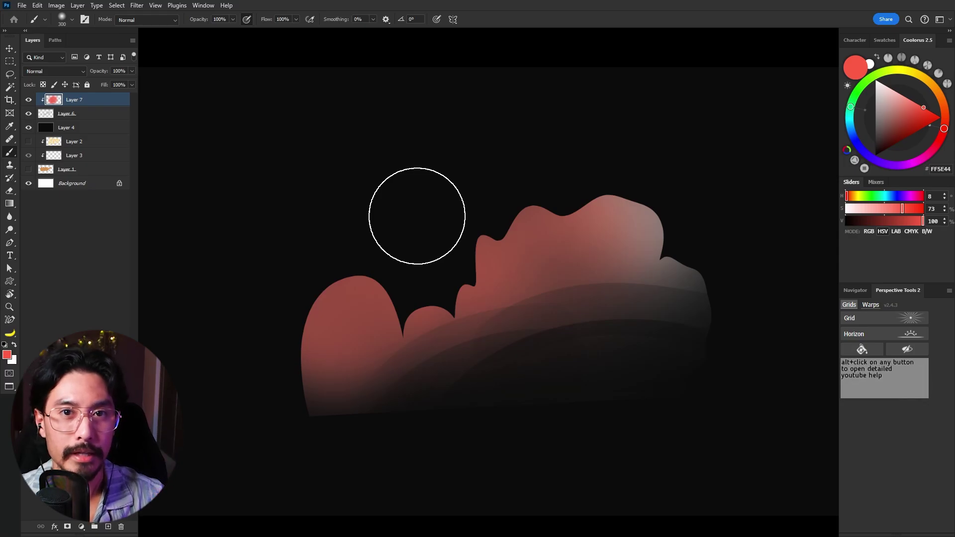
Pick a violet hue and softly paint it over the right side of the cloud with a large brush
left_click_drag(850, 119, 888, 165)
key("bracketright")
key("bracketright")
key("bracketright")
key("bracketright")
left_click_drag(902, 107, 910, 102)
mouse_move(656, 249)
left_mouse_down()
mouse_move(638, 306)
mouse_move(563, 254)
mouse_move(671, 242)
mouse_move(686, 265)
mouse_move(692, 242)
mouse_move(672, 343)
left_mouse_up()
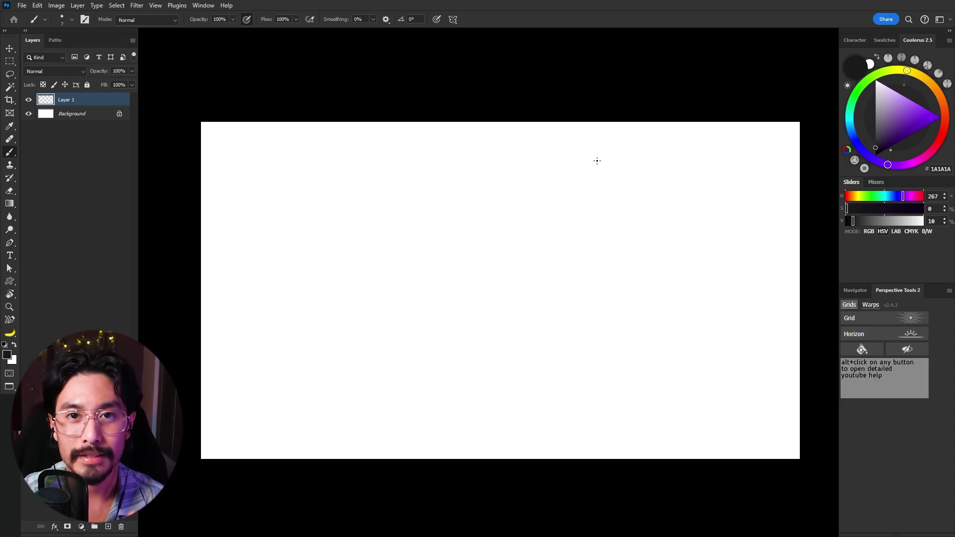
Sketch a thick wheel with a hollow oval centre in dark grey and circle the whole sketch in red (E84537)
mouse_move(622, 194)
left_mouse_down()
mouse_move(650, 294)
mouse_move(672, 261)
mouse_move(609, 218)
left_mouse_up()
mouse_move(660, 253)
left_mouse_down()
mouse_move(640, 212)
mouse_move(631, 226)
mouse_move(647, 259)
left_mouse_up()
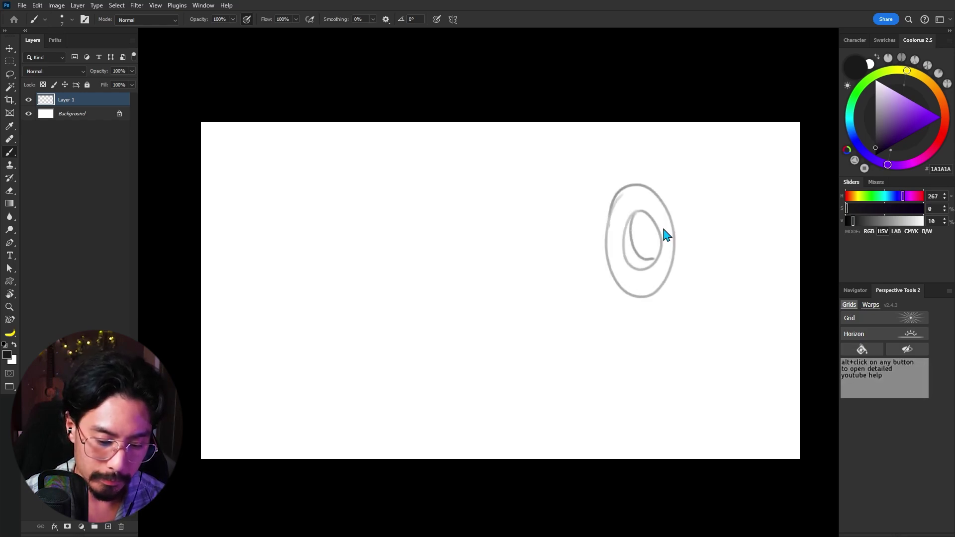
mouse_move(638, 213)
left_mouse_down()
mouse_move(654, 250)
mouse_move(632, 269)
left_mouse_up()
left_click_drag(636, 184, 594, 191)
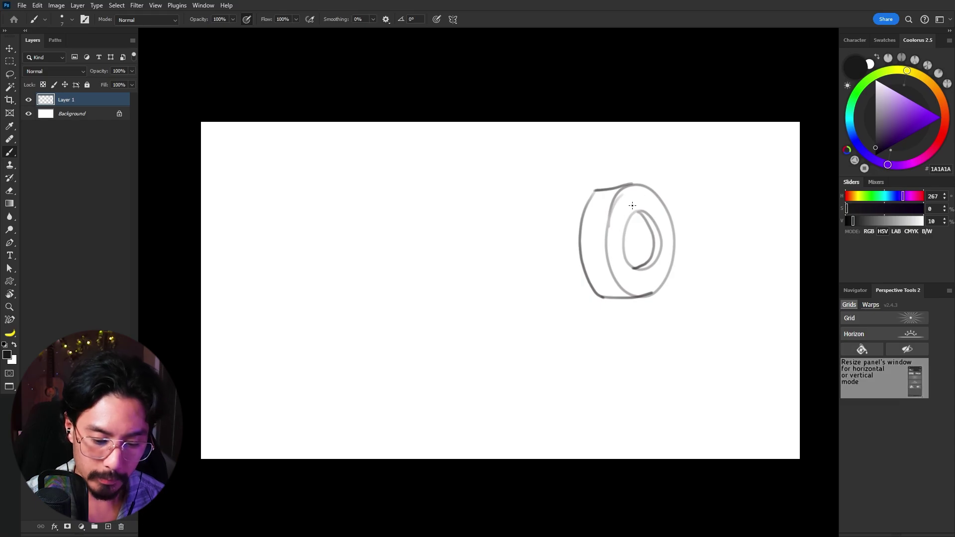
left_click_drag(693, 233, 670, 256)
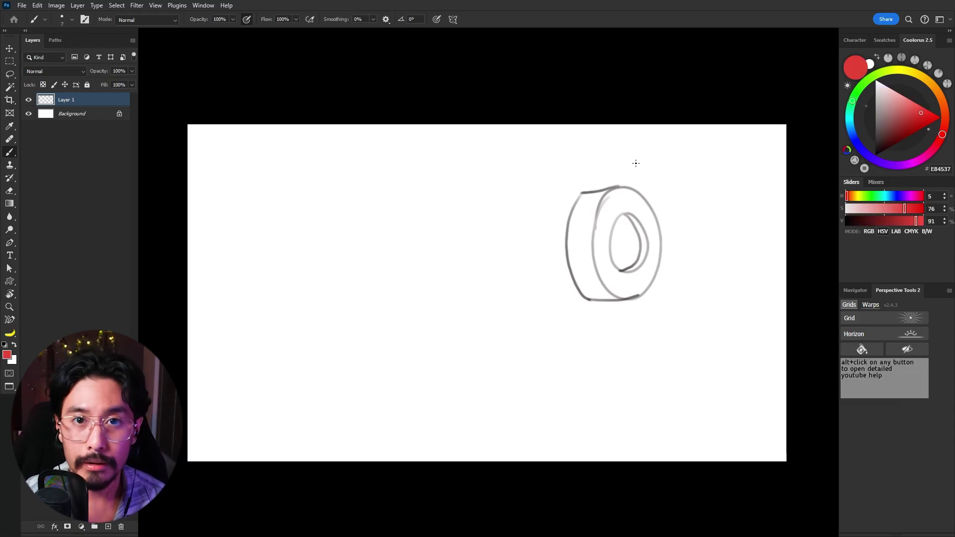
mouse_move(668, 138)
left_mouse_down()
mouse_move(618, 340)
mouse_move(588, 141)
left_mouse_up()
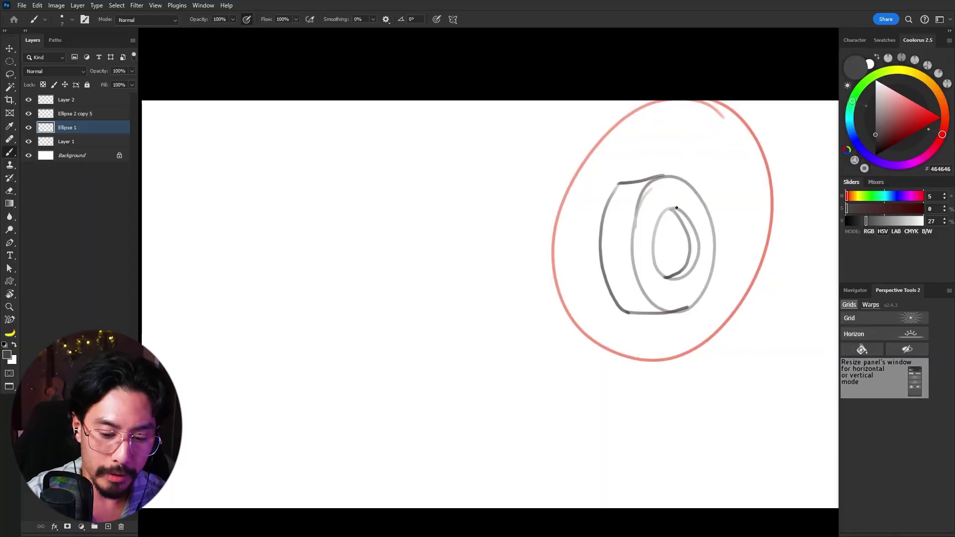
Draw an upright elliptical selection on the Ellipse 1 layer, fill it with dark grey 464646, and duplicate the layer
left_click_drag(537, 252, 564, 259)
key("m")
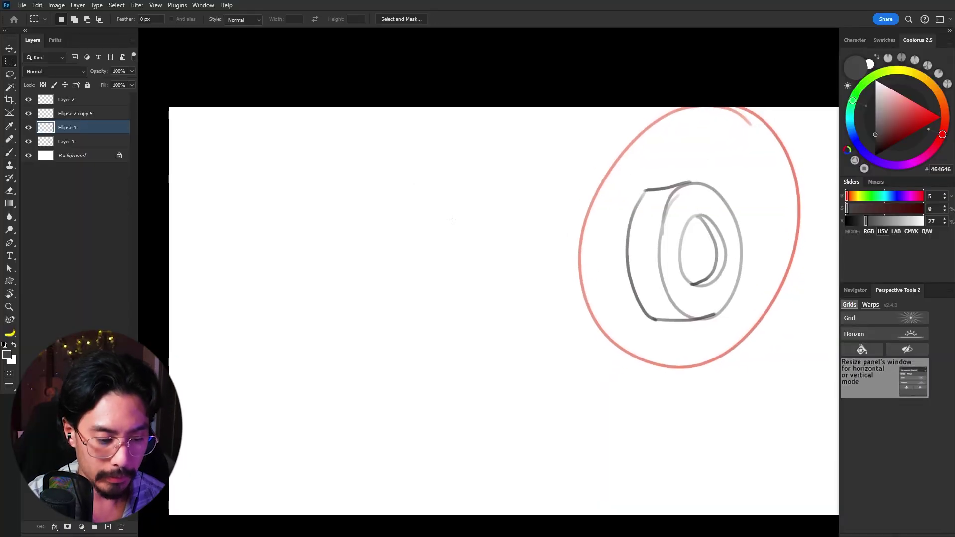
right_click(9, 61)
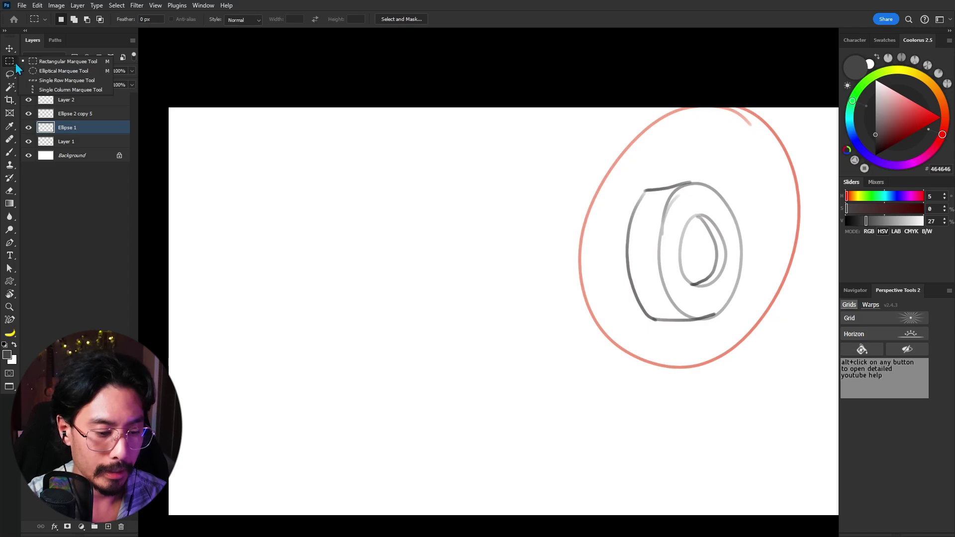
left_click(55, 73)
left_click_drag(420, 196, 525, 336)
key("ctrl+d")
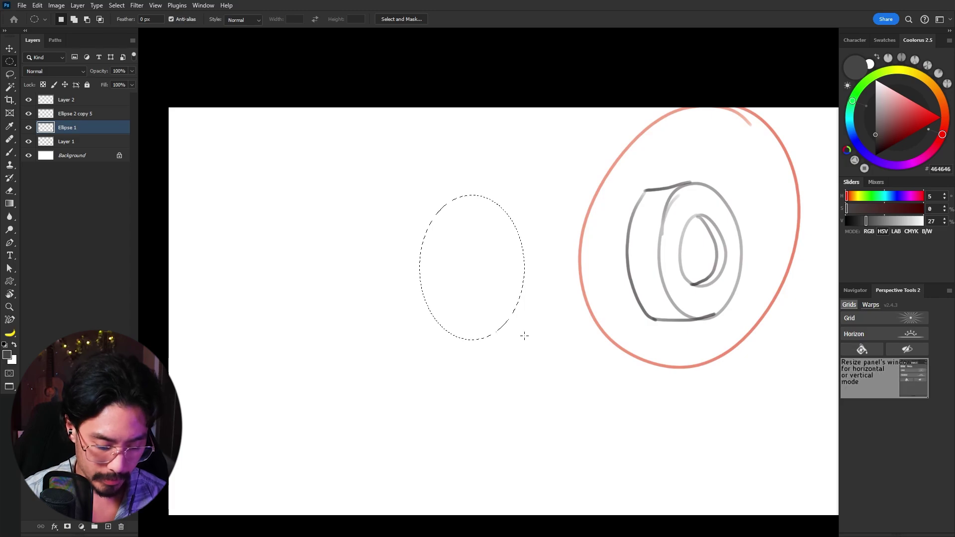
key("alt+BackSpace")
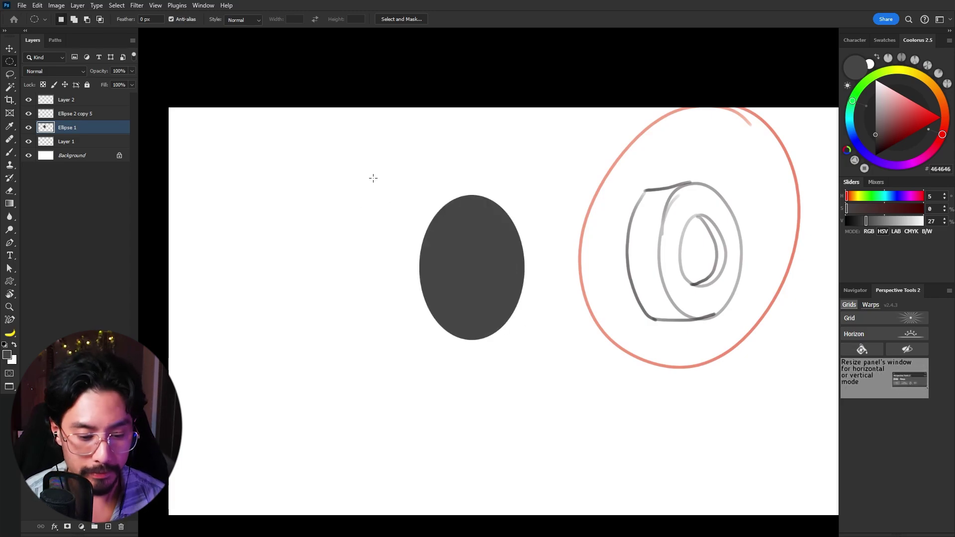
key("ctrl+j")
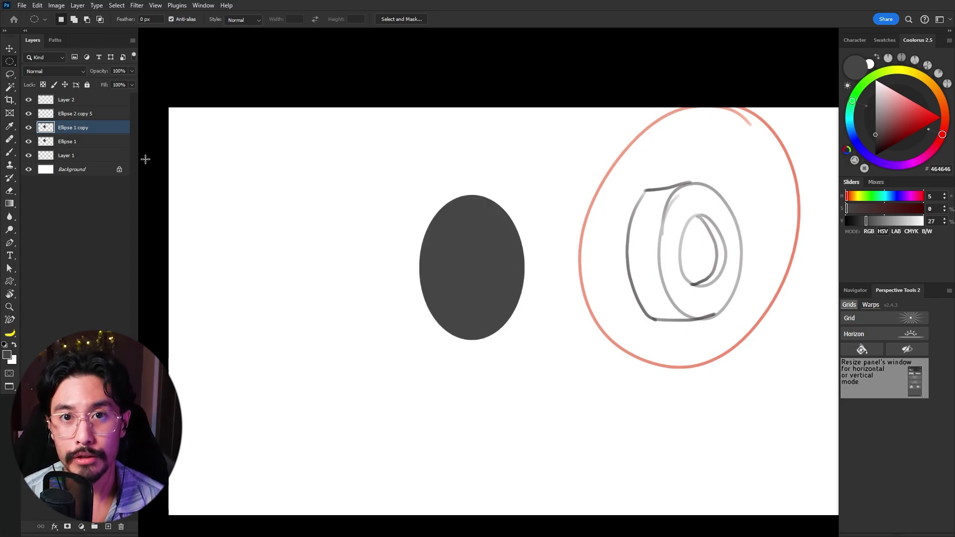
key("ctrl+t")
left_click_drag(481, 271, 409, 264)
key("Escape")
Lock the transparent pixels of the Ellipse 1 copy layer and fill its ellipse with near-black 1C1C1C
key("slash")
key("b")
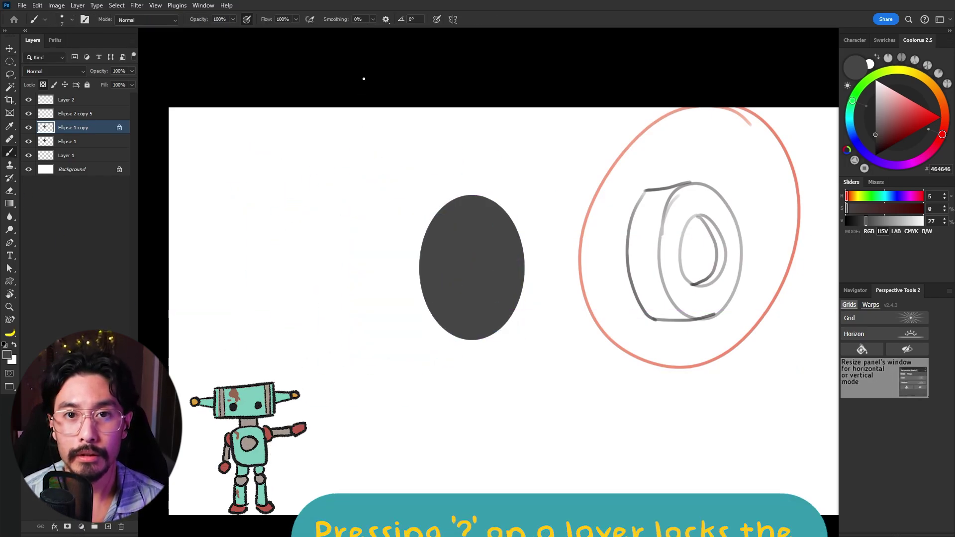
left_click_drag(863, 138, 857, 147)
key("alt+BackSpace")
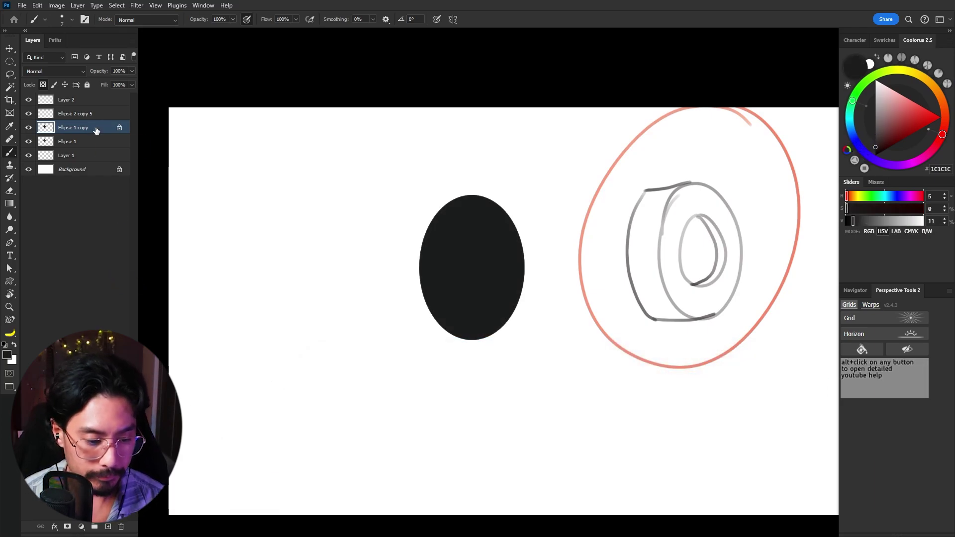
Place the near-black Ellipse 1 copy beneath Ellipse 1 and shift it horizontally left to form the wheel's side
mouse_move(95, 131)
left_mouse_down()
mouse_move(90, 152)
mouse_move(100, 149)
left_mouse_up()
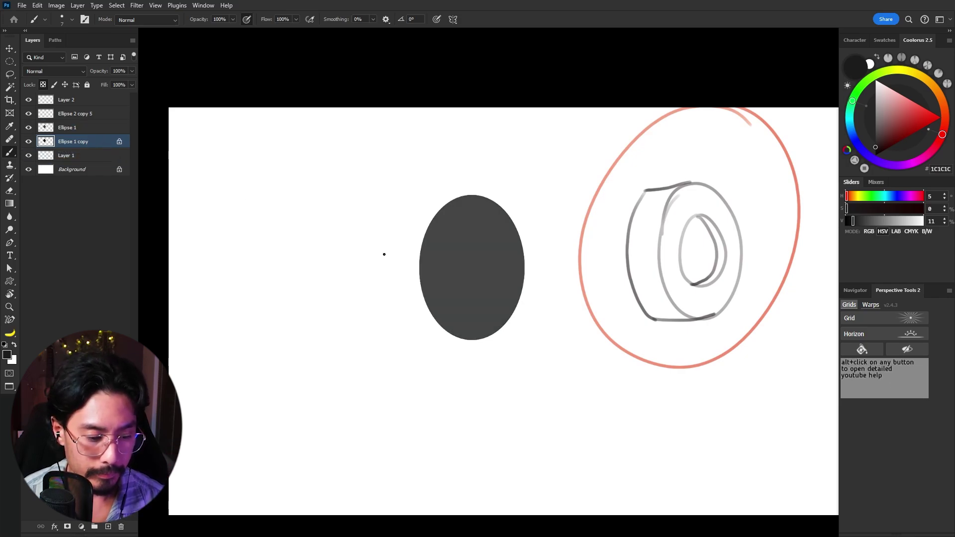
key("ctrl+t")
left_click_drag(485, 260, 466, 257)
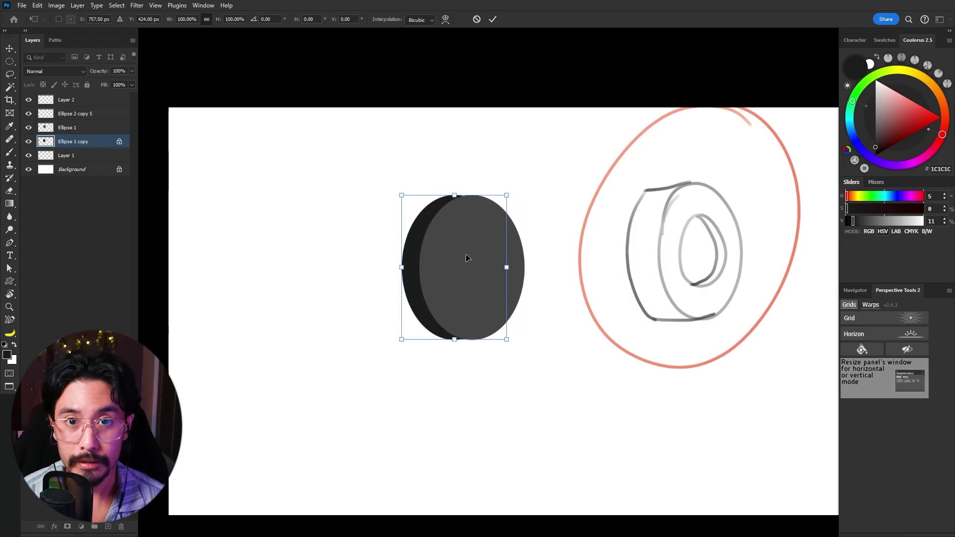
key("Left")
key("Left")
key("Left")
key("Left")
key("Left")
key("Left")
key("Left")
key("Left")
key("Left")
key("Left")
key("Left")
key("Left")
key("Left")
key("Left")
key("Left")
key("Left")
key("Left")
key("Left")
key("Left")
key("Left")
key("Left")
key("Left")
key("Right")
key("Right")
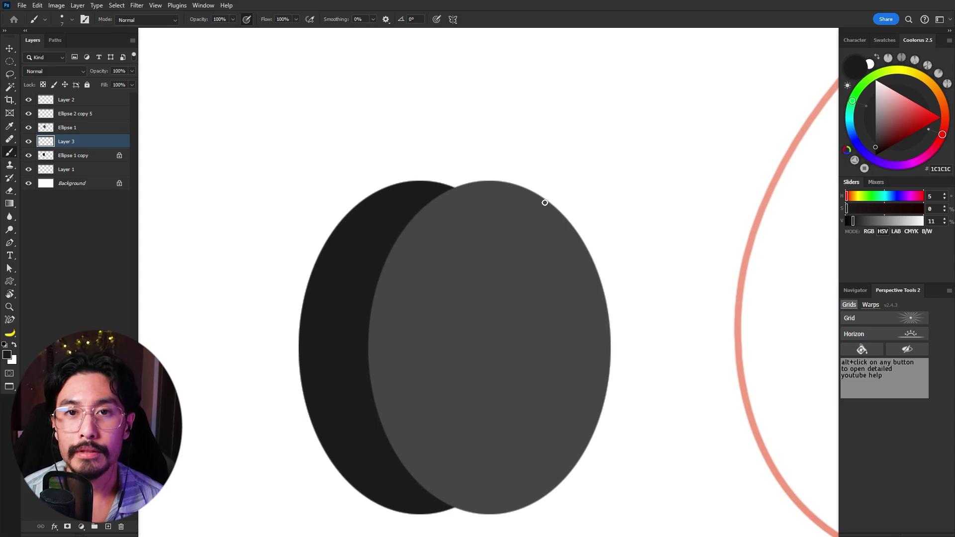
Mark the notch between the two ellipses' upper edges with a dark brush stroke, and undo it
mouse_move(383, 149)
left_mouse_down()
mouse_move(449, 176)
mouse_move(591, 159)
left_mouse_up()
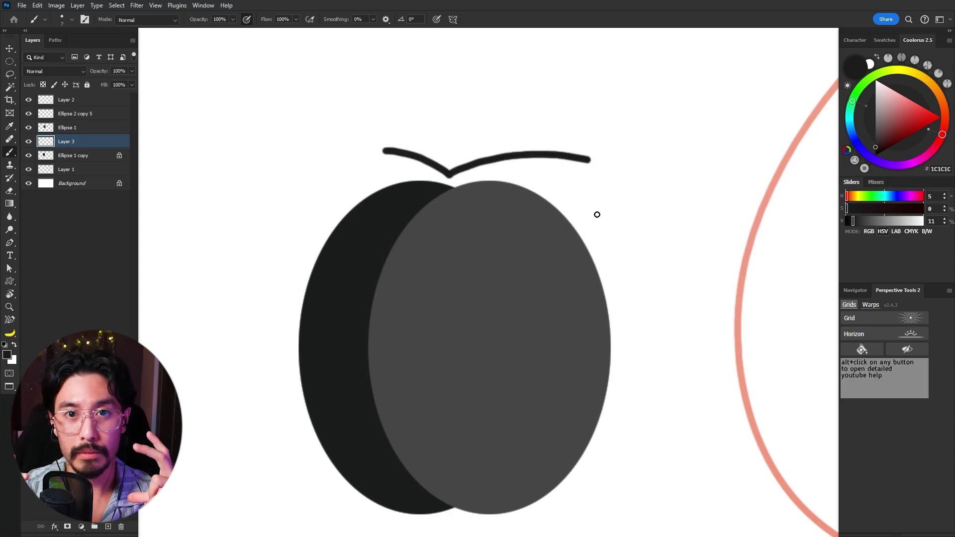
key("ctrl+z")
left_click_drag(458, 227, 454, 195)
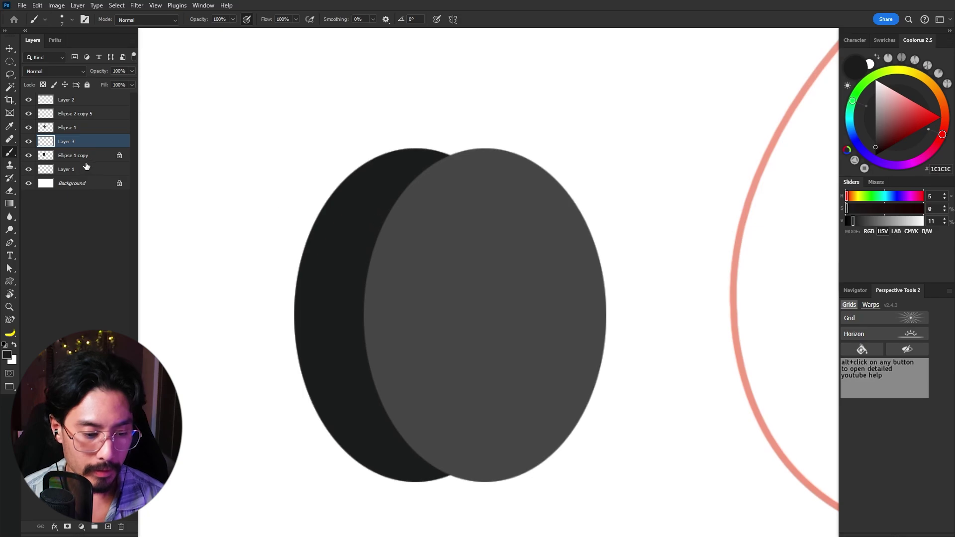
Duplicate the near-black Ellipse 1 copy and nudge the duplicate slightly right to start filling the notch between the ellipses
left_click(96, 157)
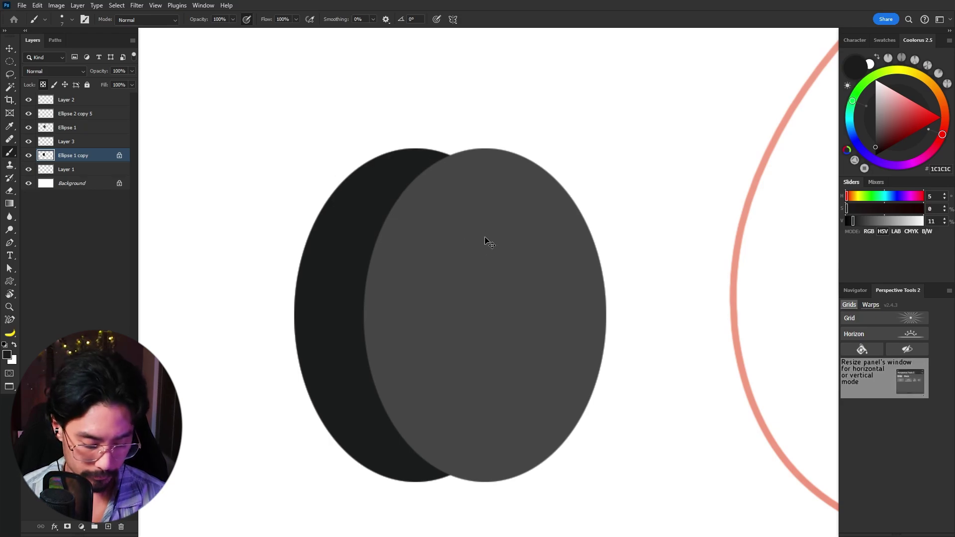
left_click_drag(486, 240, 486, 241)
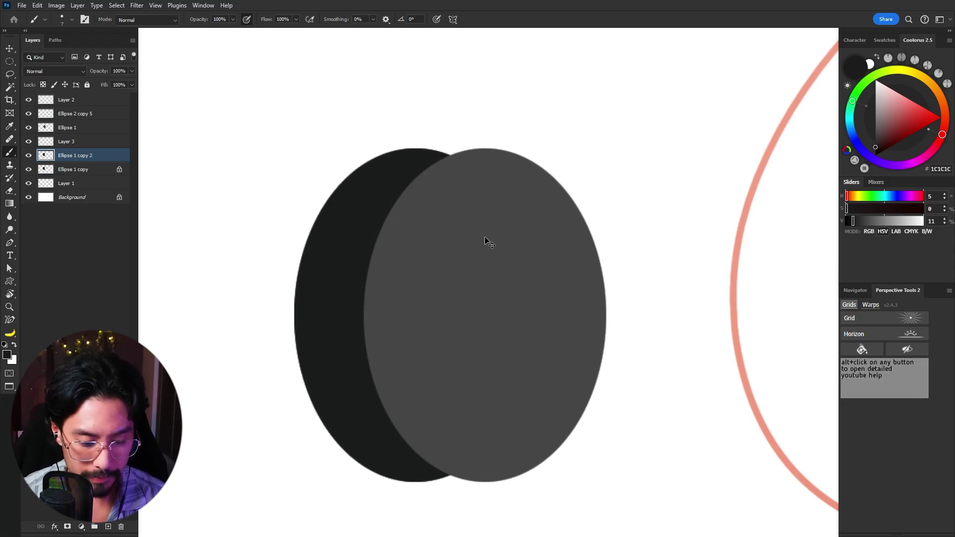
key("ctrl+t")
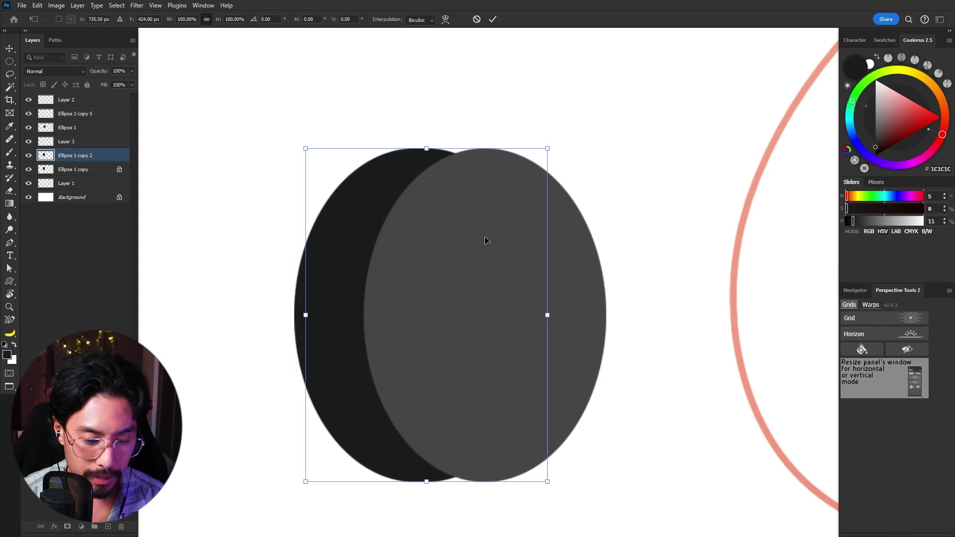
key("Return")
key("b")
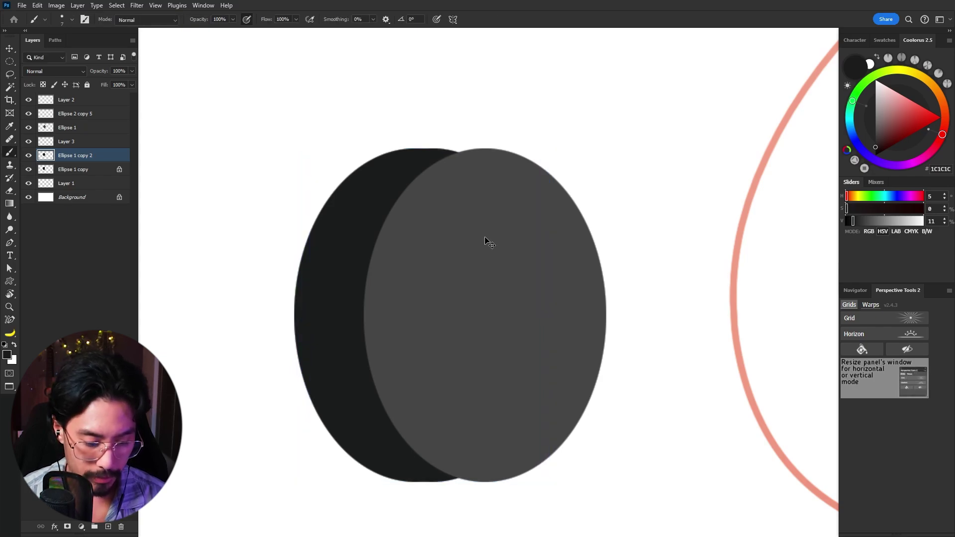
Make a second near-black ellipse duplicate and nudge it further right to extend the wheel's flat edge
left_click(485, 241, "ctrl+alt")
key("ctrl+t")
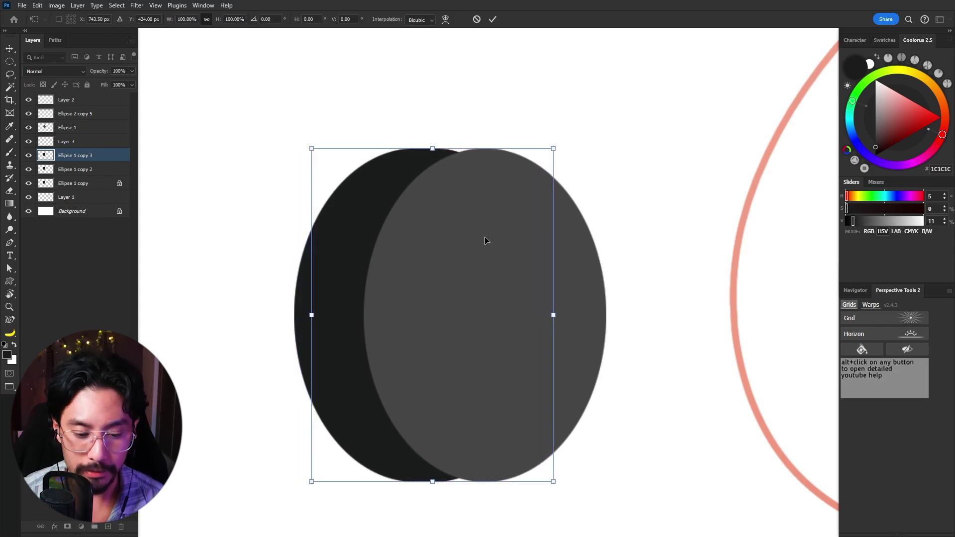
key("shift+Right")
key("shift+Right")
key("shift+Right")
key("shift+Right")
key("Return")
key("b")
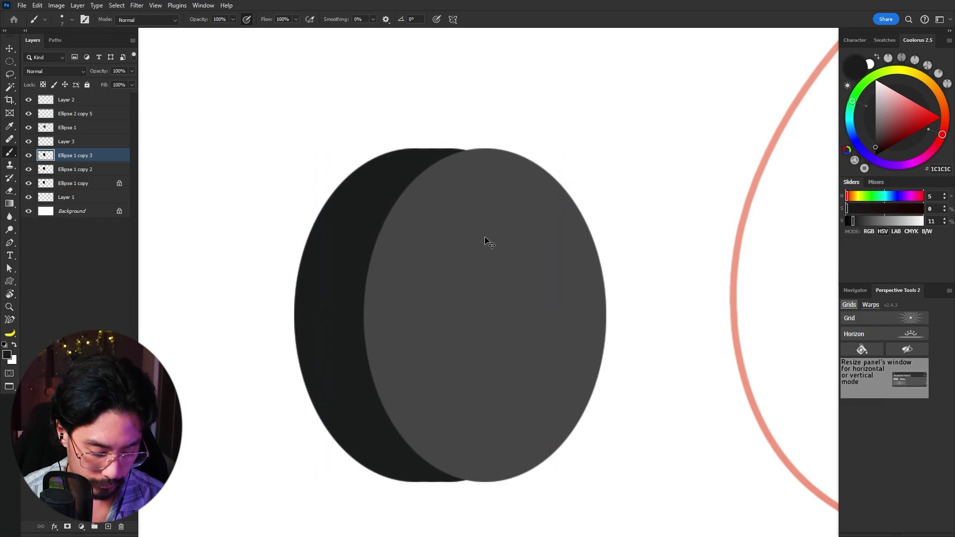
Make a third near-black ellipse duplicate and nudge it right until the side meets the front ellipse's upper and lower edges
left_click(485, 241, "ctrl+alt")
key("ctrl+t")
key("shift+Right")
key("shift+Right")
key("shift+Right")
key("shift+Right")
key("shift+Right")
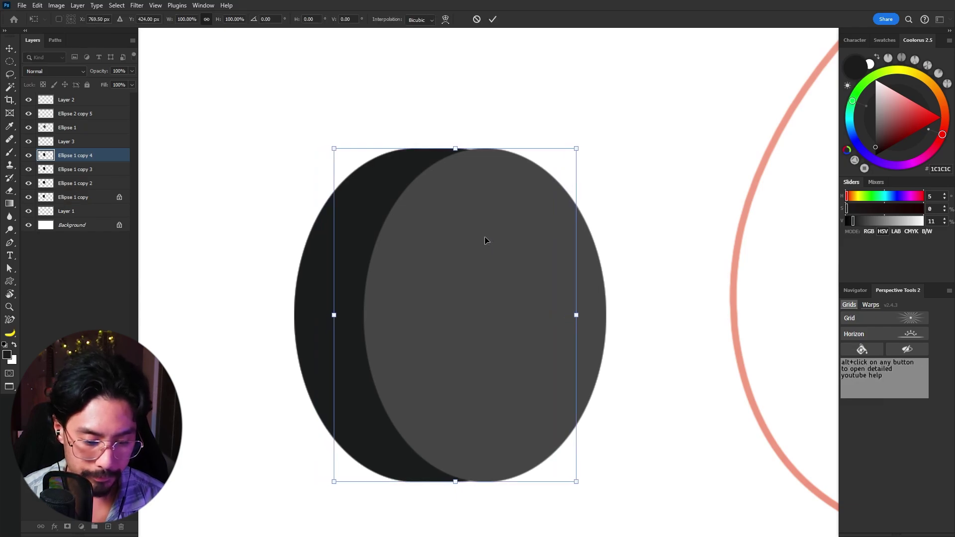
key("Return")
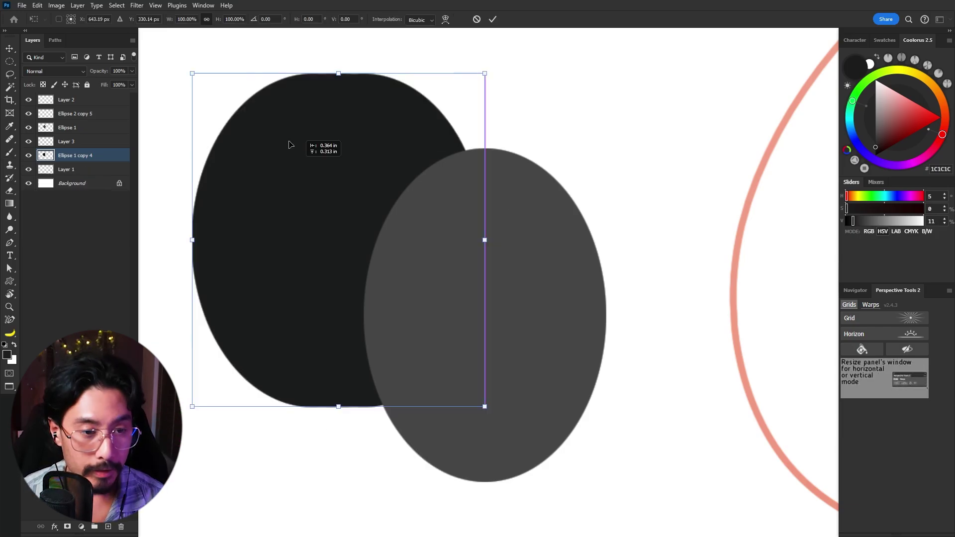
Try moving the merged near-black side shape around separately from the front ellipse, and undo the moves
left_click_drag(290, 147, 397, 251)
key("Return")
left_click_drag(579, 365, 603, 292)
key("ctrl+z")
key("ctrl+z")
key("ctrl+z")
Mark the ring between the sketched wheel's outer and inner ellipses with short dark hatch strokes
scroll(513, 261, "down", 6)
left_click_drag(671, 299, 509, 284)
key("b")
mouse_move(586, 188)
left_mouse_down()
mouse_move(598, 211)
mouse_move(572, 230)
left_mouse_up()
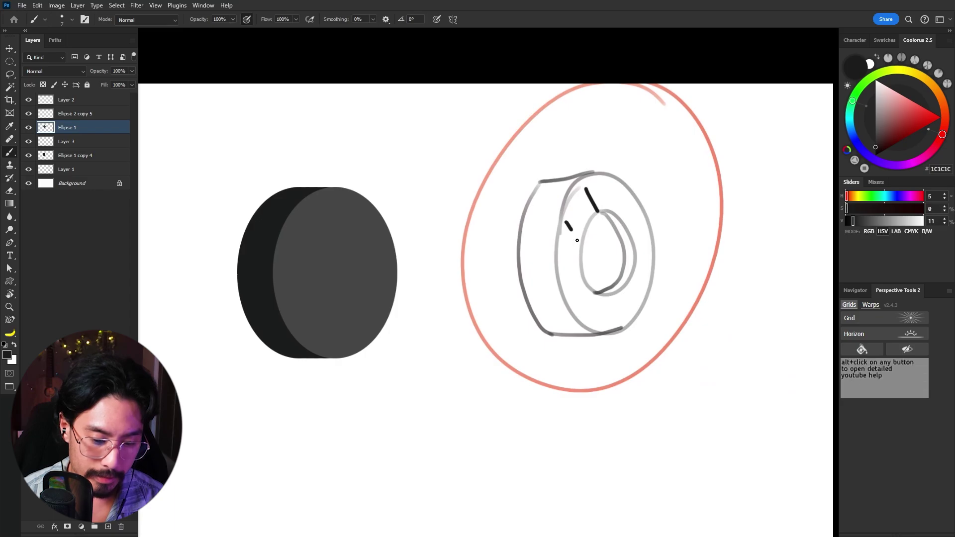
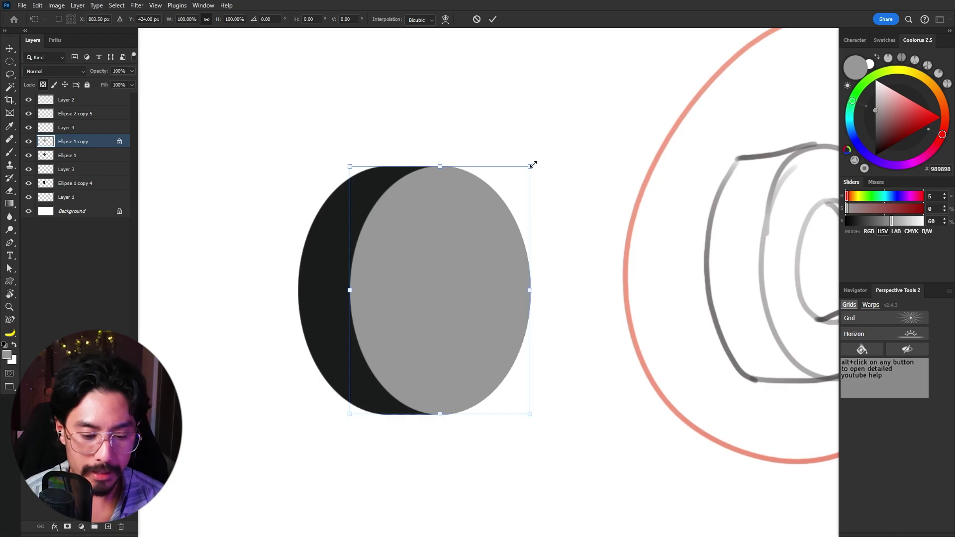
Scale the grey 989898 Ellipse 1 copy down around its centre as the wheel's inner opening, and duplicate that layer
left_click_drag(532, 165, 496, 216)
key("Return")
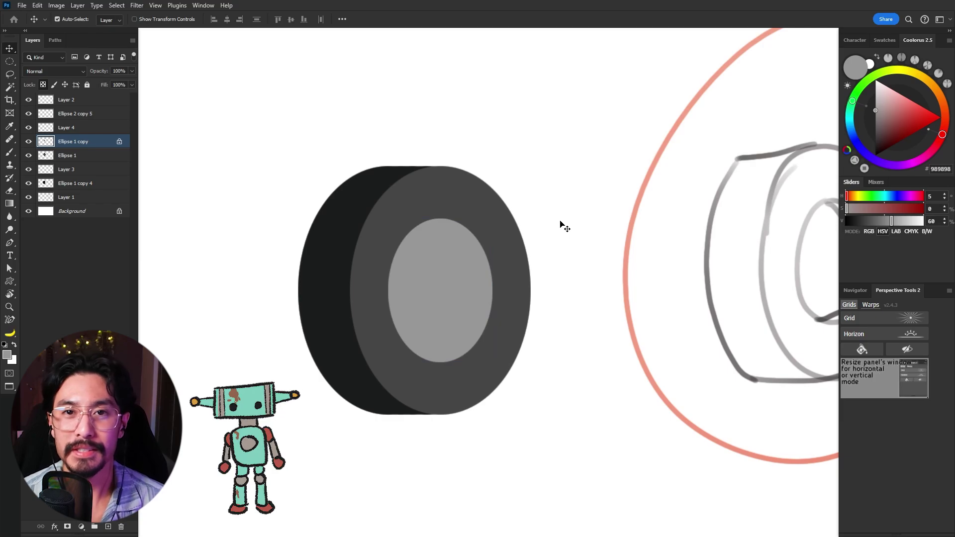
key("ctrl+j")
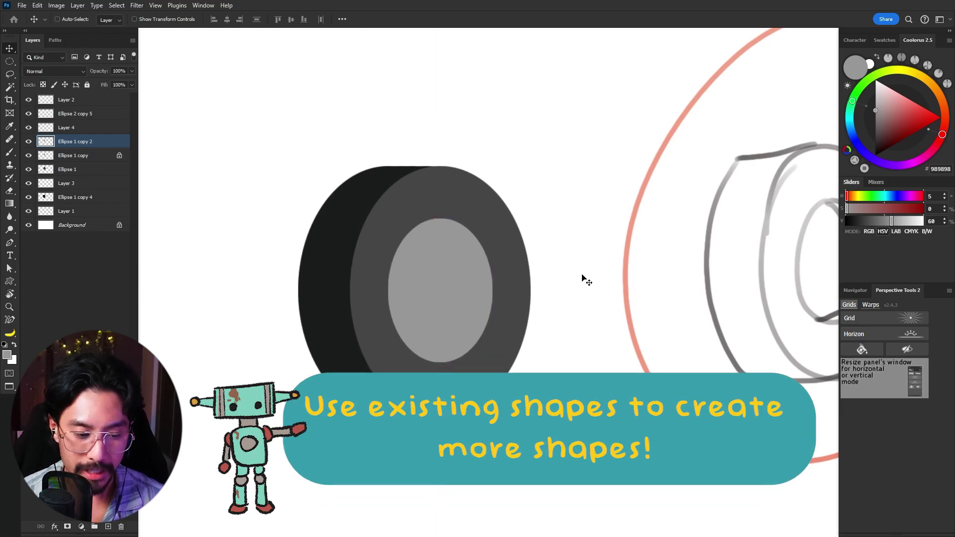
Lock the transparent pixels of Ellipse 1 copy 2 and fill its inner ellipse with light grey D7D7D7
key("/")
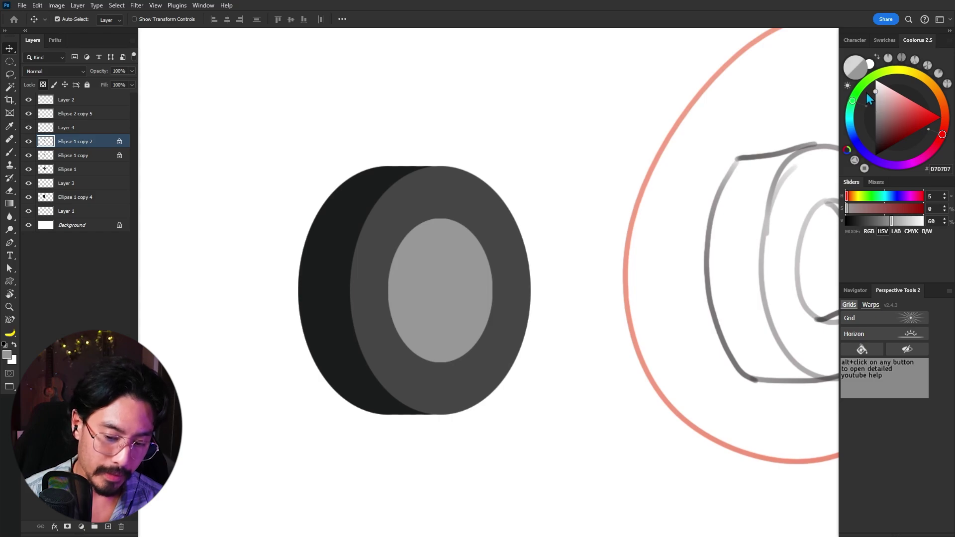
left_click_drag(867, 94, 861, 94)
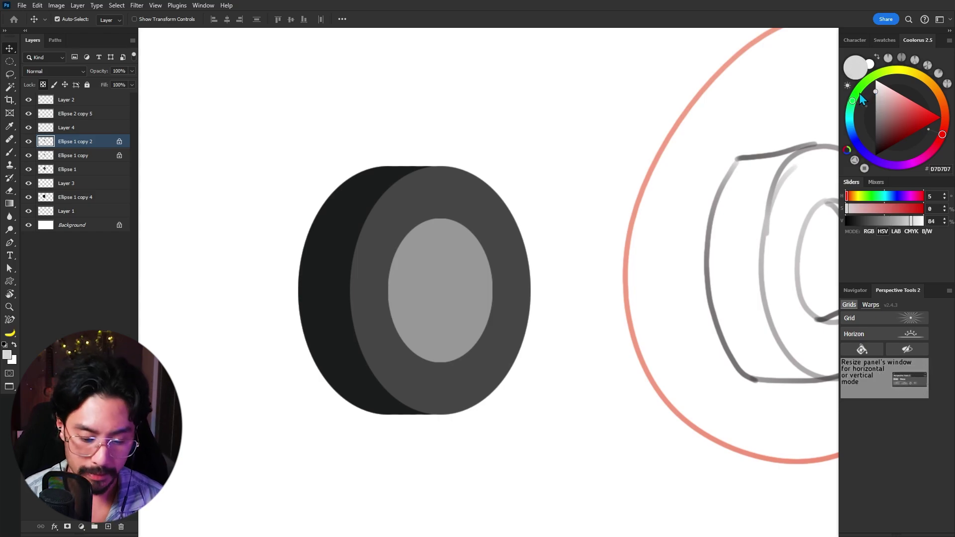
key("alt+BackSpace")
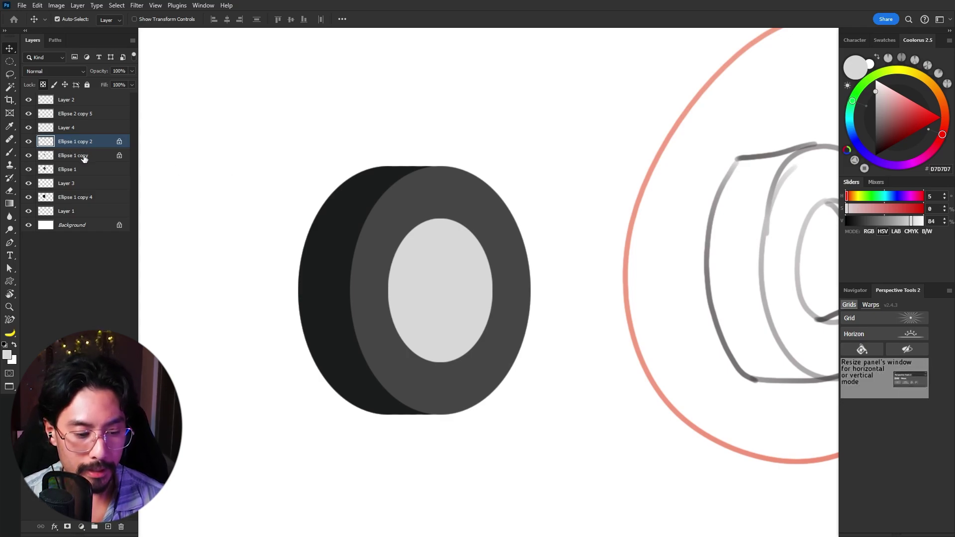
Move the light and mid-grey inner ellipses apart to show both layers, and undo both moves
left_click_drag(446, 287, 342, 235)
left_click_drag(479, 293, 599, 260)
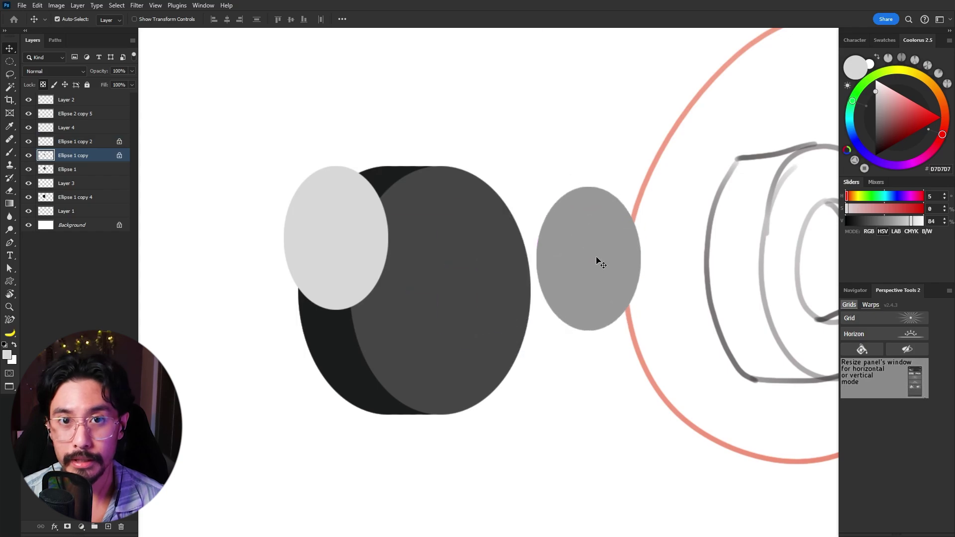
key("ctrl+z")
key("ctrl+z")
Clip Ellipse 1 copy 2 to Ellipse 1 copy and narrow it from its right edge to about 82% width
left_click(82, 143)
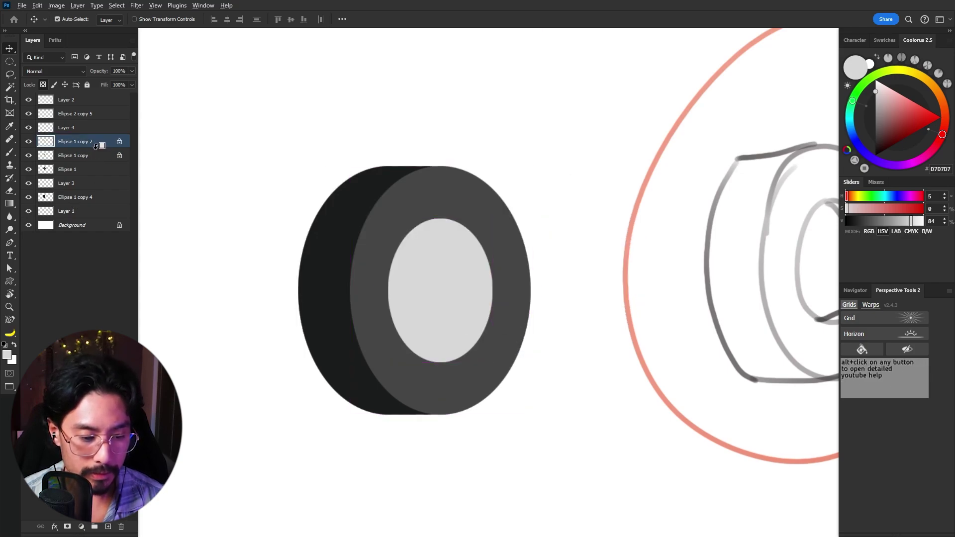
left_click(96, 146, "alt")
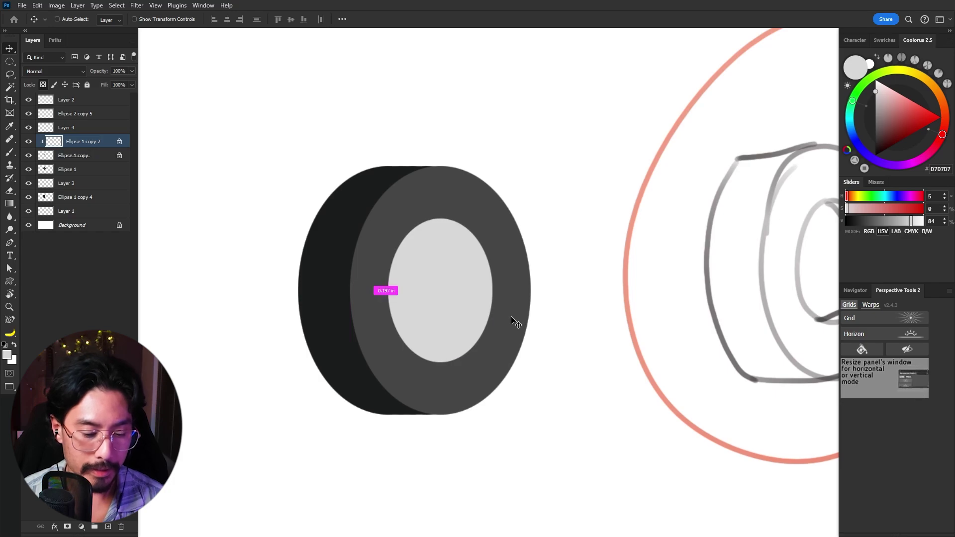
key("ctrl+t")
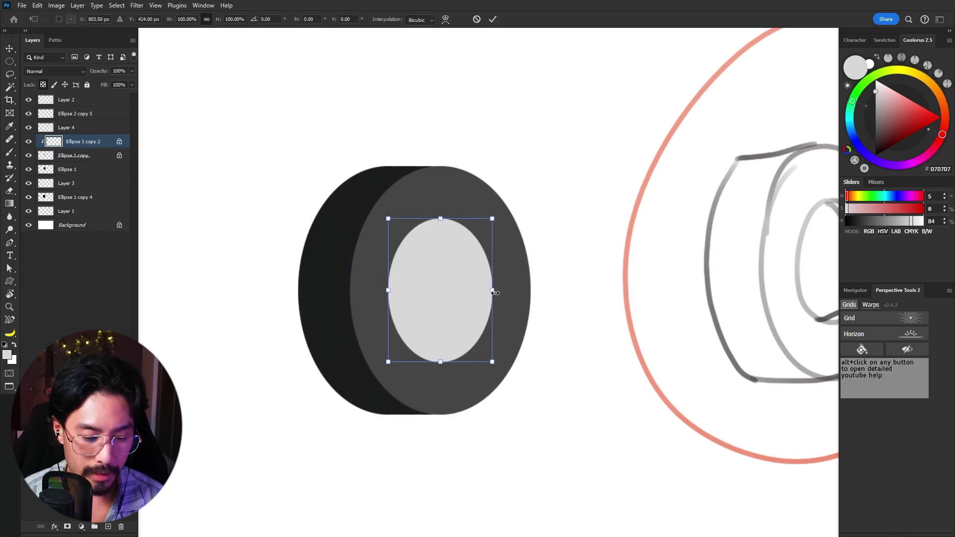
left_click_drag(496, 296, 477, 297)
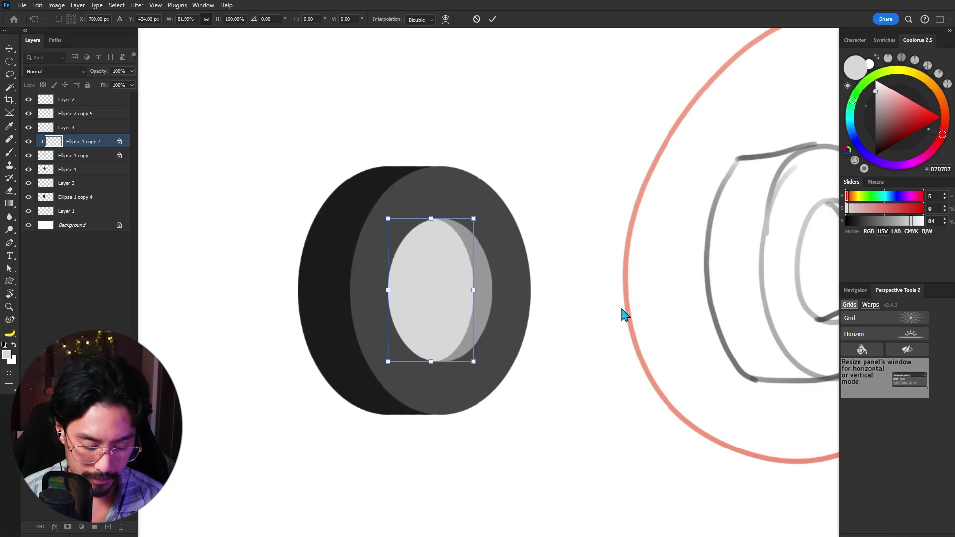
key("Return")
key("ctrl+minus")
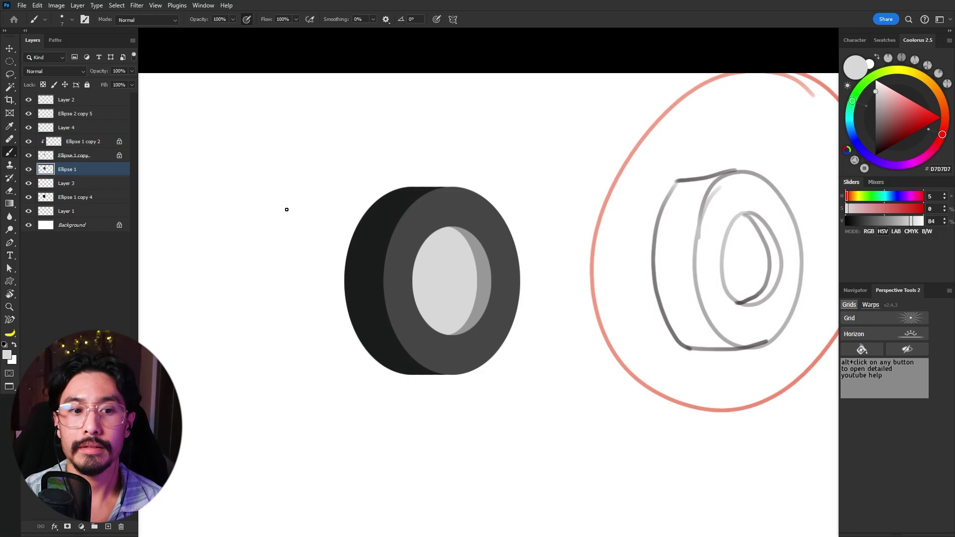
Lock the transparent pixels of Ellipse 1 and texture the wheel's front face in grey 525252 with the Rectangular Style brush
left_click_drag(287, 210, 311, 203)
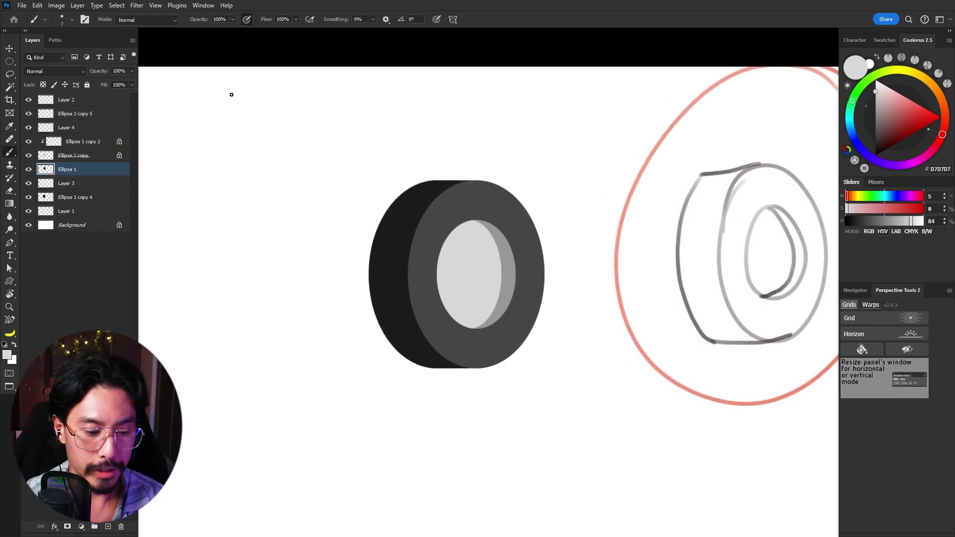
left_click(72, 20)
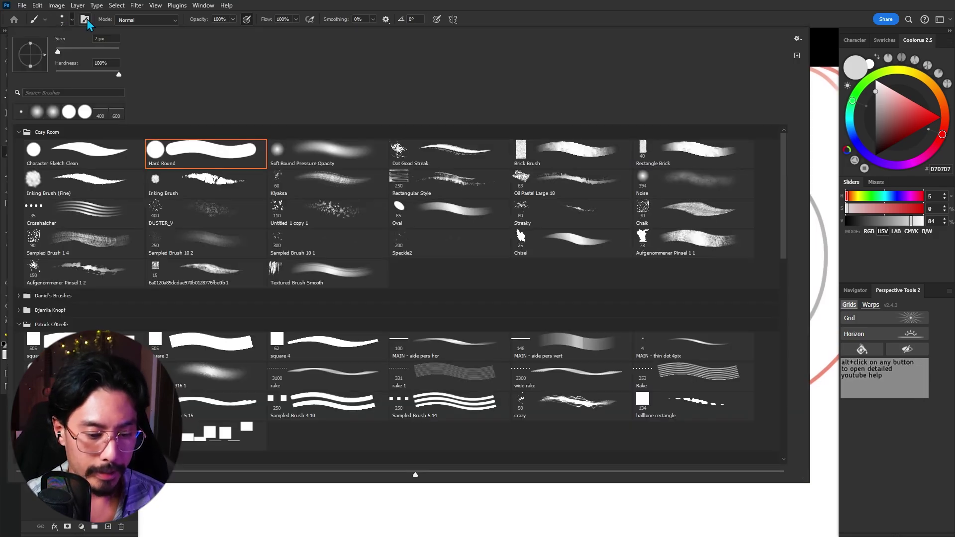
double_click(395, 195)
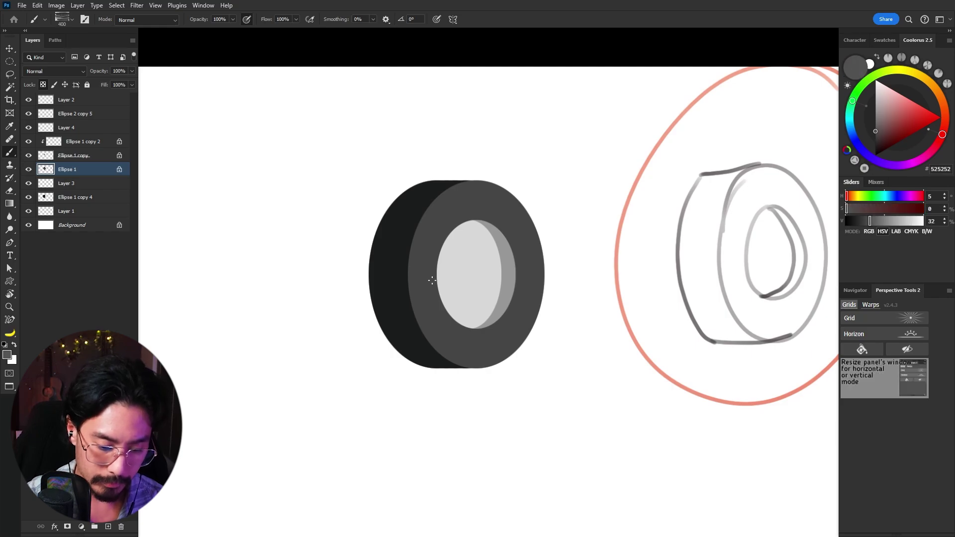
left_click_drag(431, 279, 426, 294)
key("bracketright")
key("bracketright")
key("bracketright")
mouse_move(548, 301)
left_mouse_down()
mouse_move(482, 194)
mouse_move(546, 267)
left_mouse_up()
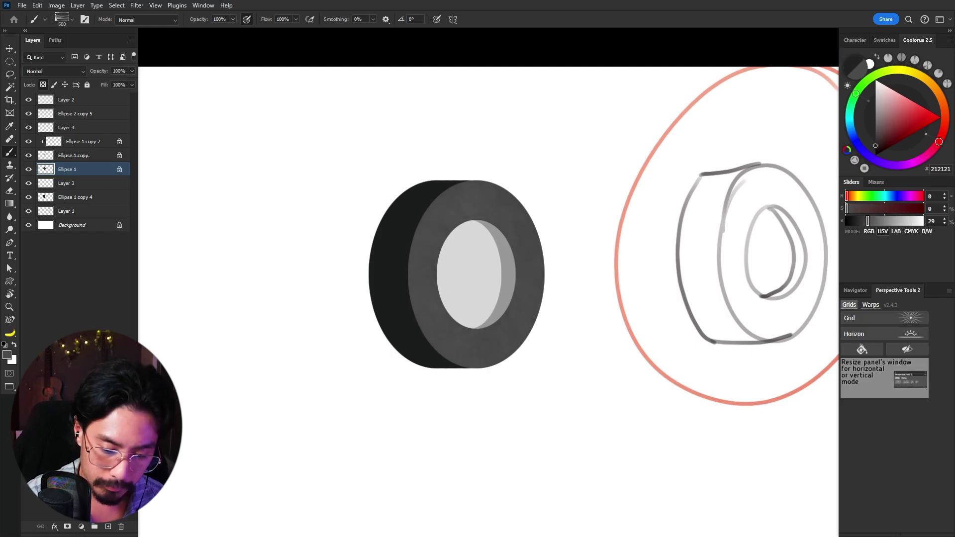
Add darker 292929 texture strokes around the wheel's front face with progressively smaller sizes of the Rectangular Style brush
left_click_drag(876, 145, 876, 143)
mouse_move(438, 224)
left_mouse_down()
mouse_move(463, 329)
mouse_move(535, 299)
left_mouse_up()
key("bracketleft")
key("bracketleft")
key("bracketleft")
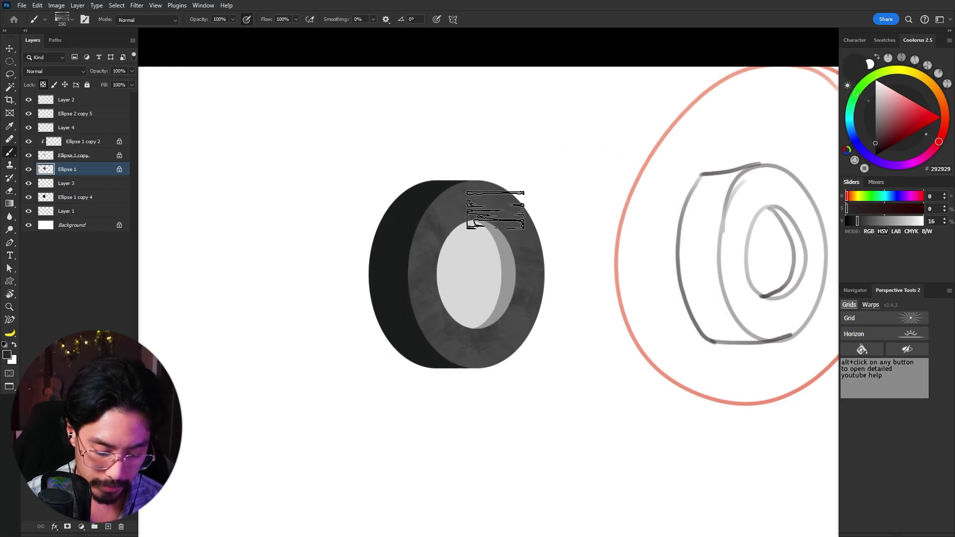
key("bracketleft")
key("bracketleft")
key("bracketleft")
mouse_move(496, 210)
left_mouse_down()
mouse_move(382, 302)
mouse_move(508, 199)
mouse_move(557, 248)
left_mouse_up()
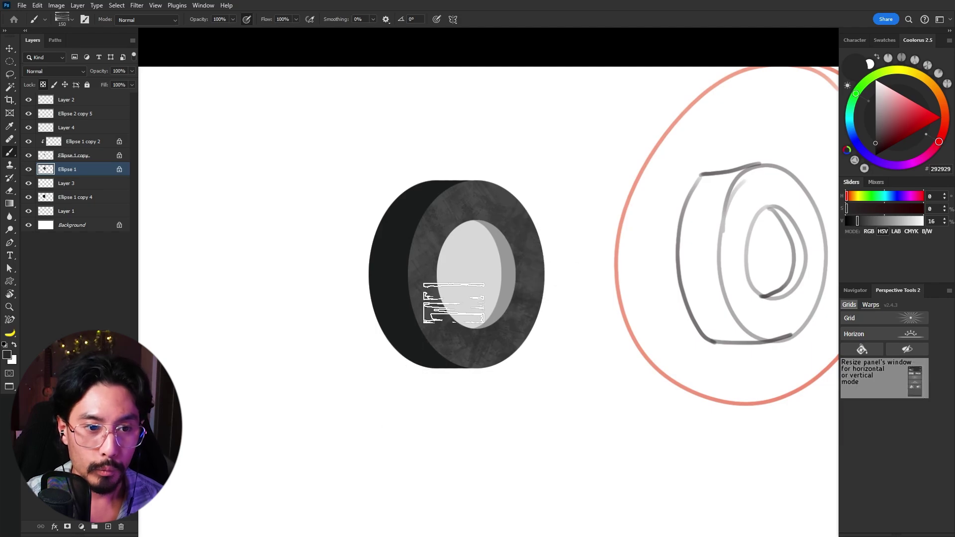
Lock the transparent pixels of Ellipse 1 copy 4 and paint lighter grey texture over the wheel's dark side
key("bracketleft")
key("bracketleft")
key("bracketleft")
key("bracketleft")
key("bracketleft")
key("bracketleft")
key("bracketleft")
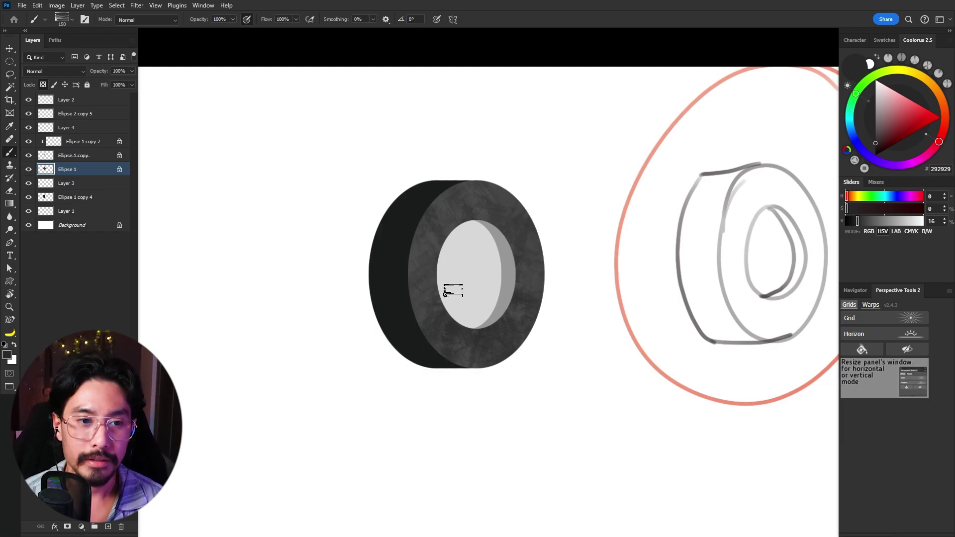
left_click(405, 277, "ctrl")
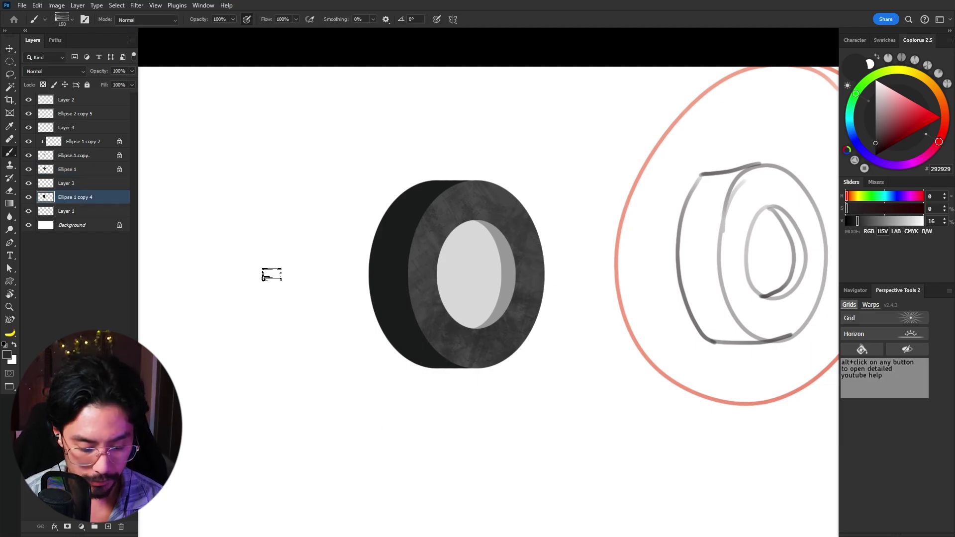
left_click(876, 115)
mouse_move(379, 225)
left_mouse_down()
mouse_move(404, 351)
mouse_move(481, 378)
left_mouse_up()
left_click(426, 204, "alt")
scroll(558, 365, "down", 1)
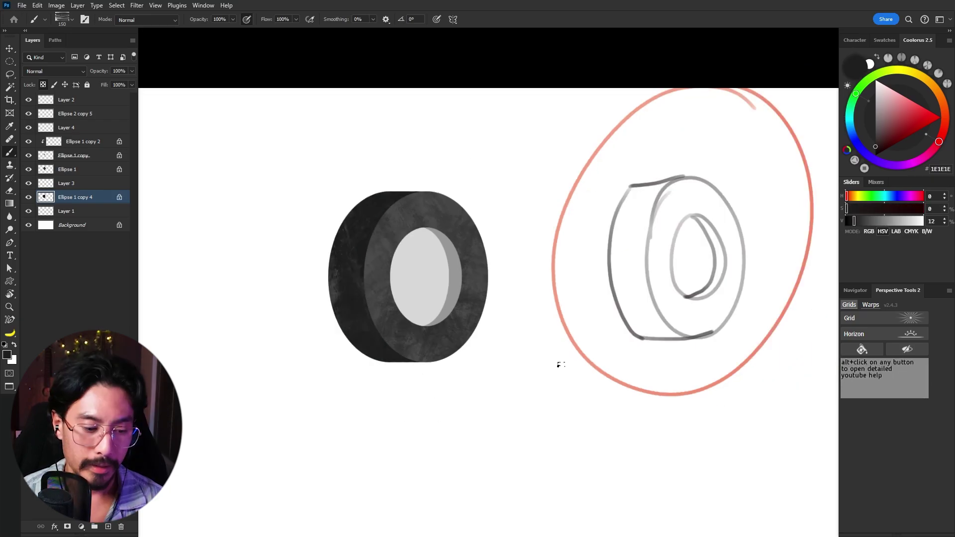
key("v")
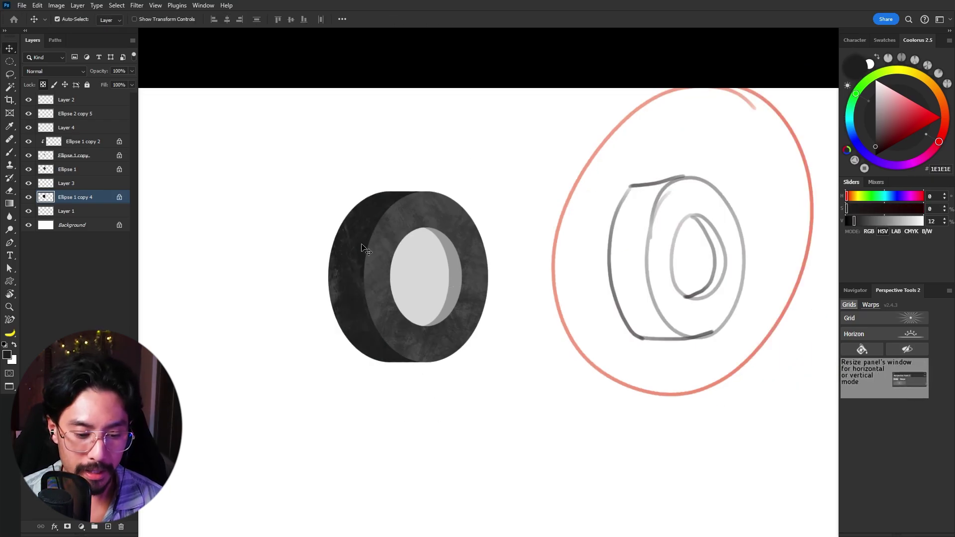
mouse_move(358, 242)
left_mouse_down()
mouse_move(249, 192)
mouse_move(239, 274)
mouse_move(357, 241)
left_mouse_up()
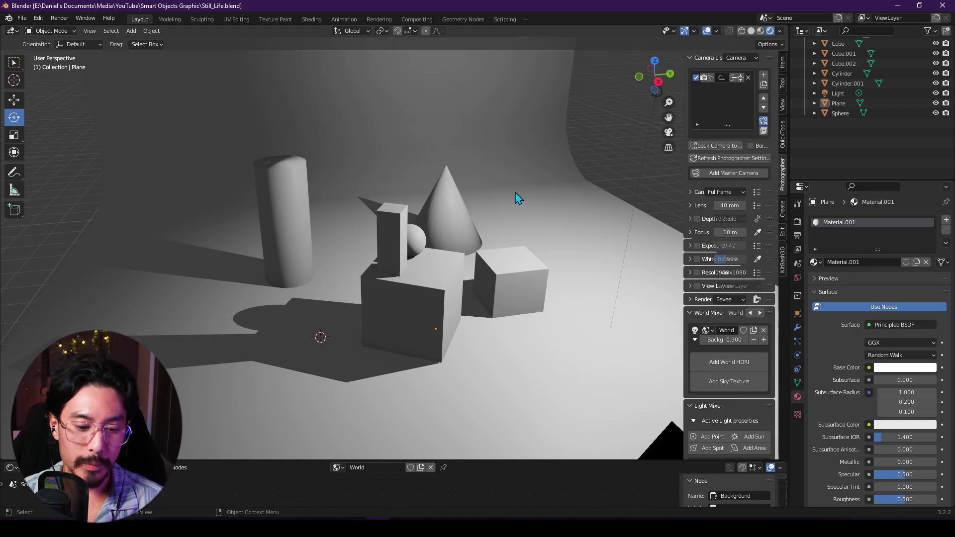
Switch to Blender and examine the Still_Life scene's primitives and cast shadows from different angles
left_click_drag(516, 193, 499, 205)
left_click_drag(402, 259, 456, 229)
left_click_drag(438, 277, 473, 247)
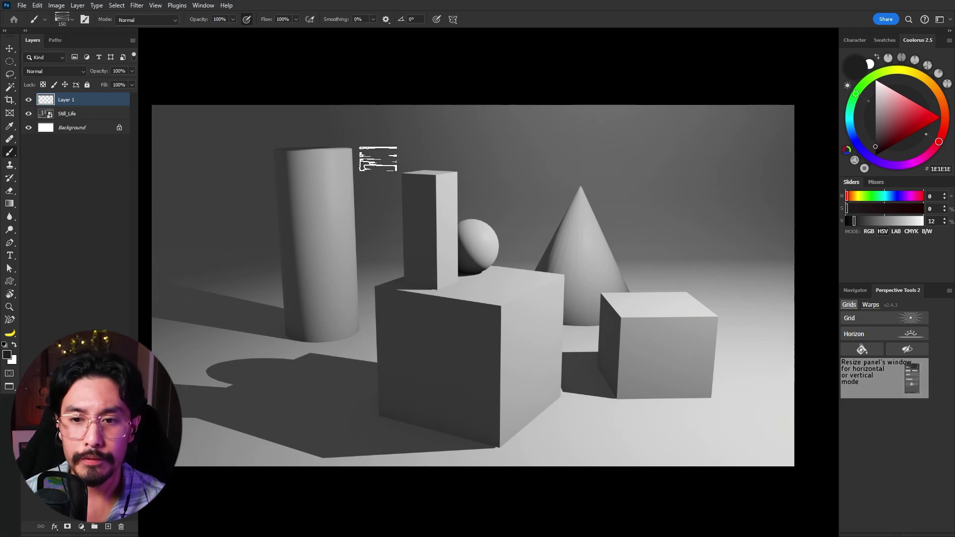
Lower the opacity of the Still_Life reference layer and make the empty Layer 1 above it active
left_click(98, 115)
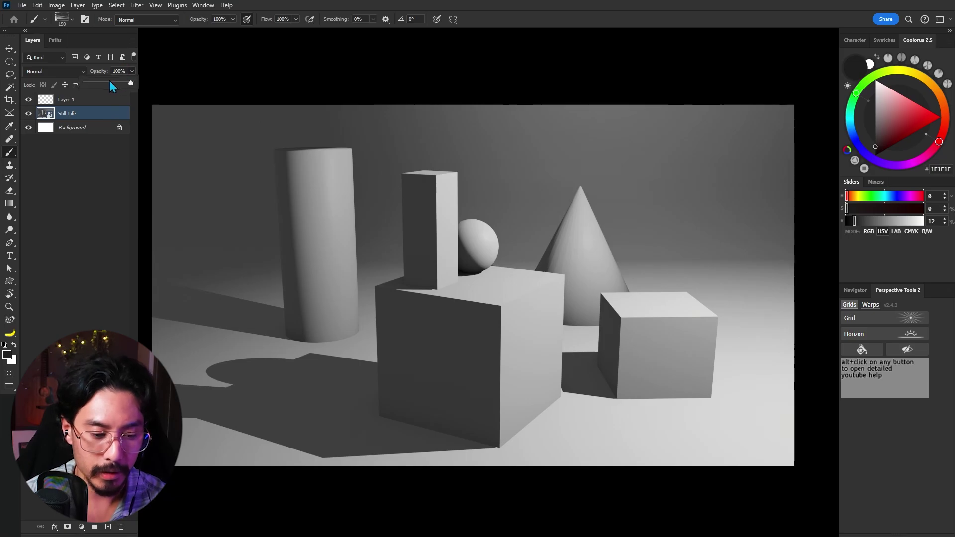
left_click_drag(110, 82, 102, 83)
left_click(105, 104)
left_click(105, 103)
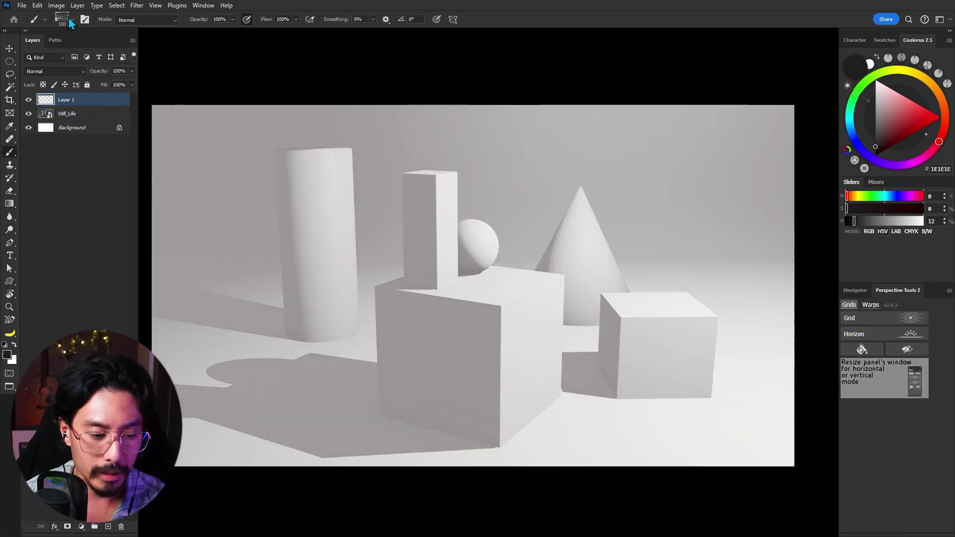
Trace the cone's two sloping sides on Layer 1 in grey 4E4E4E with a 4 px Hard Round brush
left_click(70, 20)
double_click(194, 151)
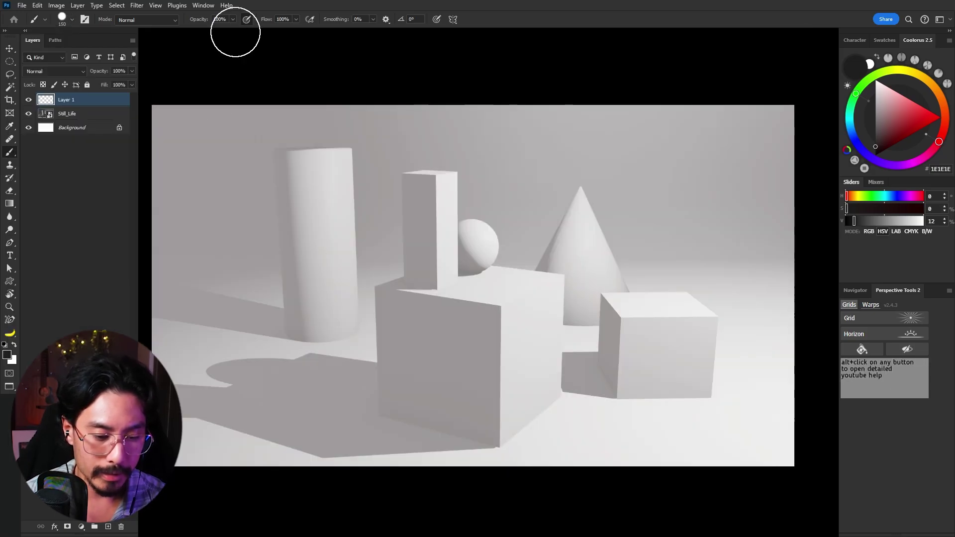
left_click_drag(817, 130, 802, 134)
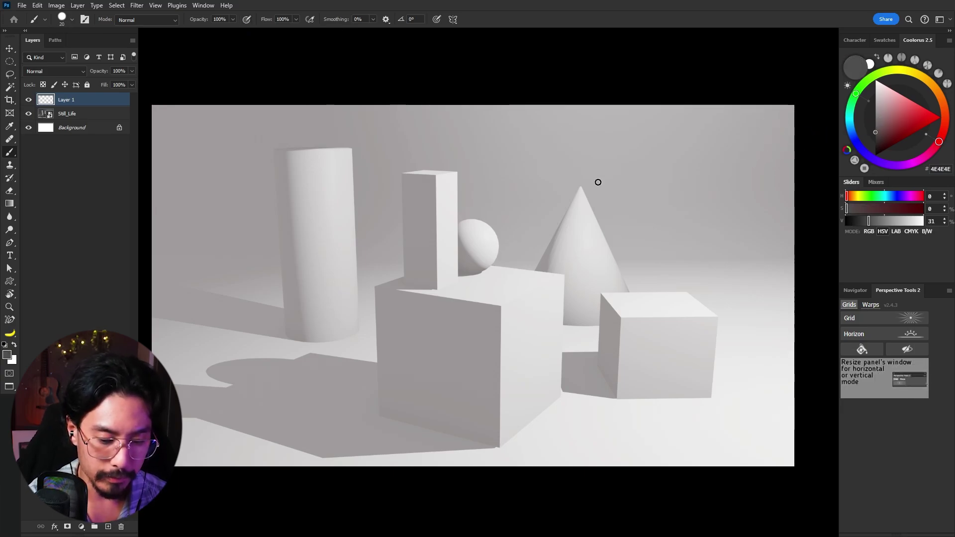
left_click(628, 290, "shift")
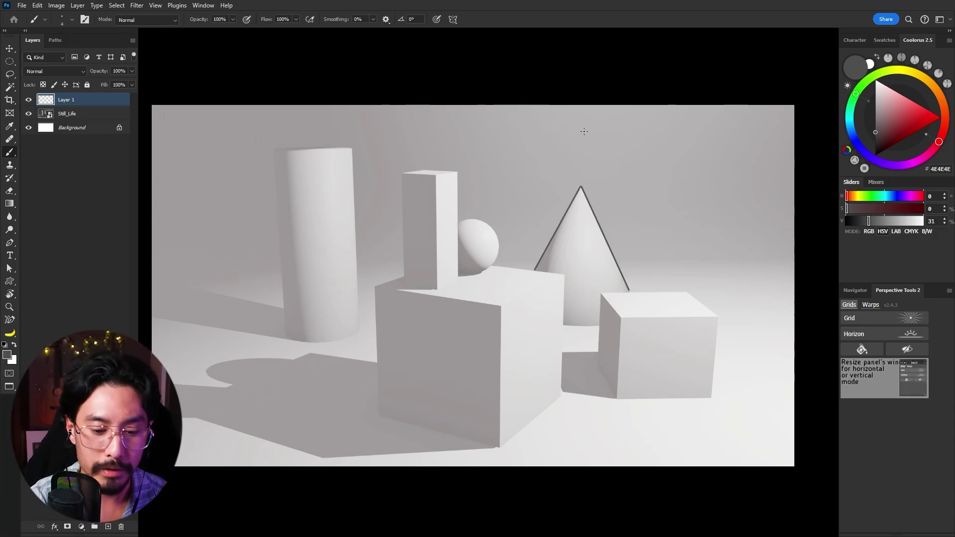
Trace the outline and inner edges of the small box in front of the cone with connected straight lines
left_click_drag(643, 288, 638, 225)
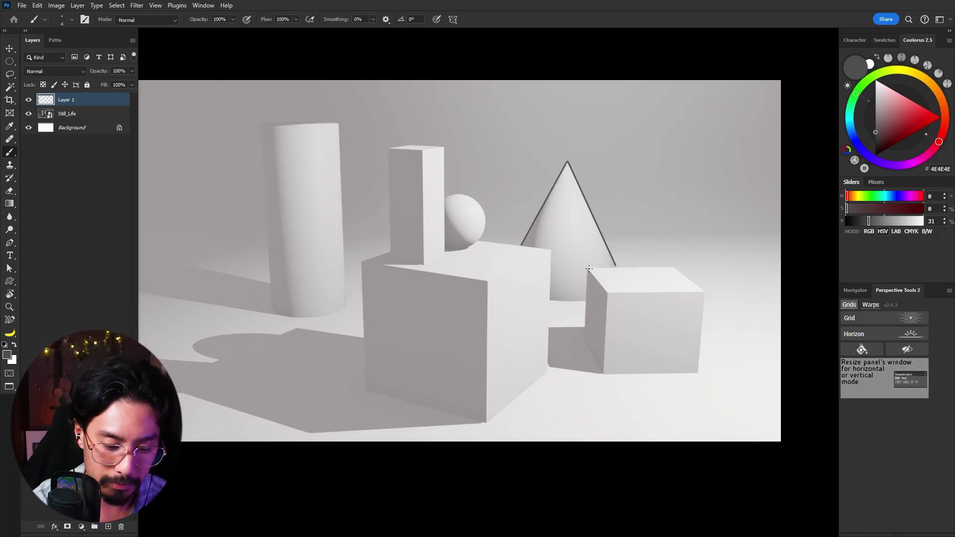
left_click(584, 338, "shift")
left_click(604, 374, "shift")
left_click(698, 371, "shift")
left_click(704, 293, "shift")
left_click(675, 267, "shift")
left_click(587, 268, "shift")
left_click(608, 294, "shift")
left_click(704, 293, "shift")
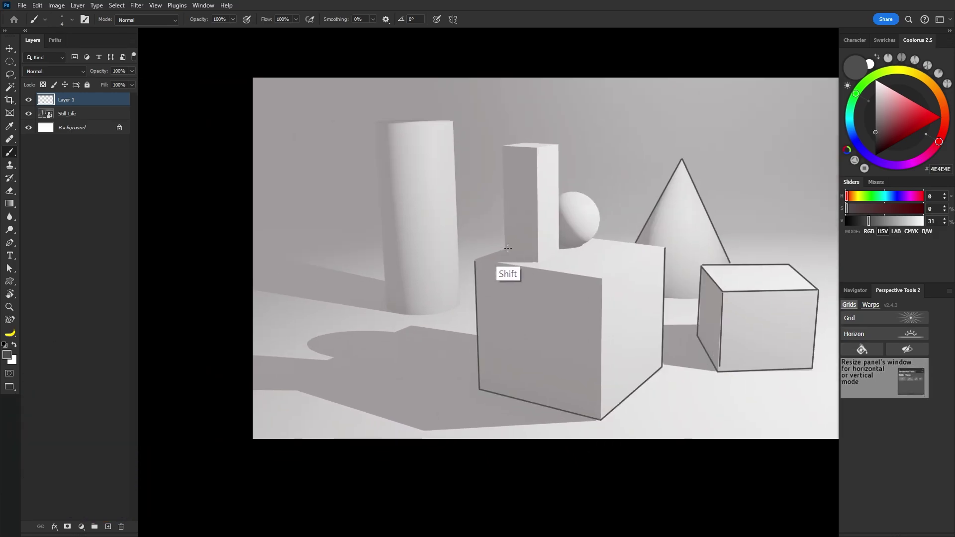
Trace the large central cube and the tall box standing on it with straight lines
left_click(559, 145, "shift")
left_click(560, 192, "shift")
left_click(475, 261)
left_click(602, 280, "shift")
left_click(665, 249, "shift")
left_click(601, 419, "shift")
left_click(536, 263, "shift")
Refine the tall box's line art by retracing its top face, inner vertical edge and remaining side edge
left_click_drag(545, 142, 595, 175)
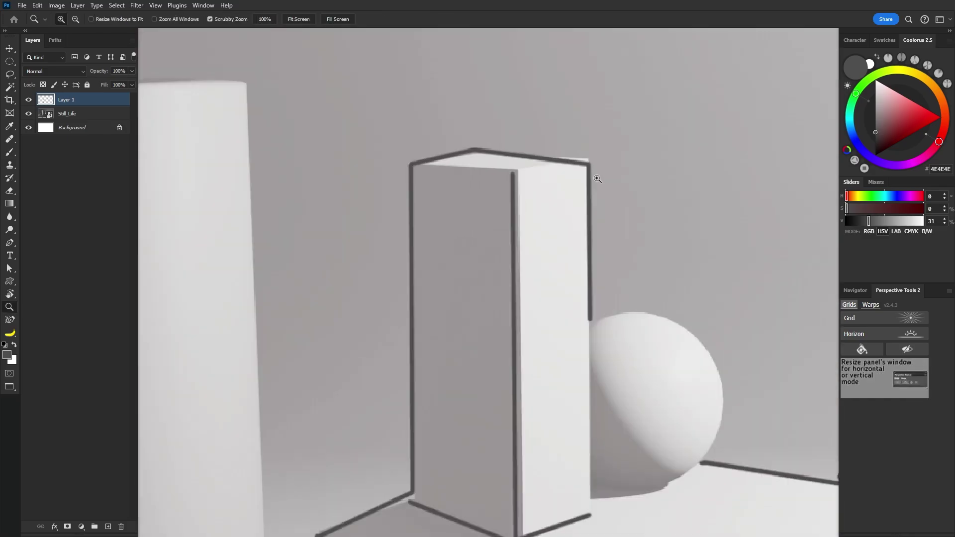
left_click(479, 151, "shift")
left_click(588, 159, "shift")
left_click(520, 168, "shift")
left_click(517, 240, "shift")
left_click_drag(666, 295, 555, 205)
left_click(564, 317, "shift")
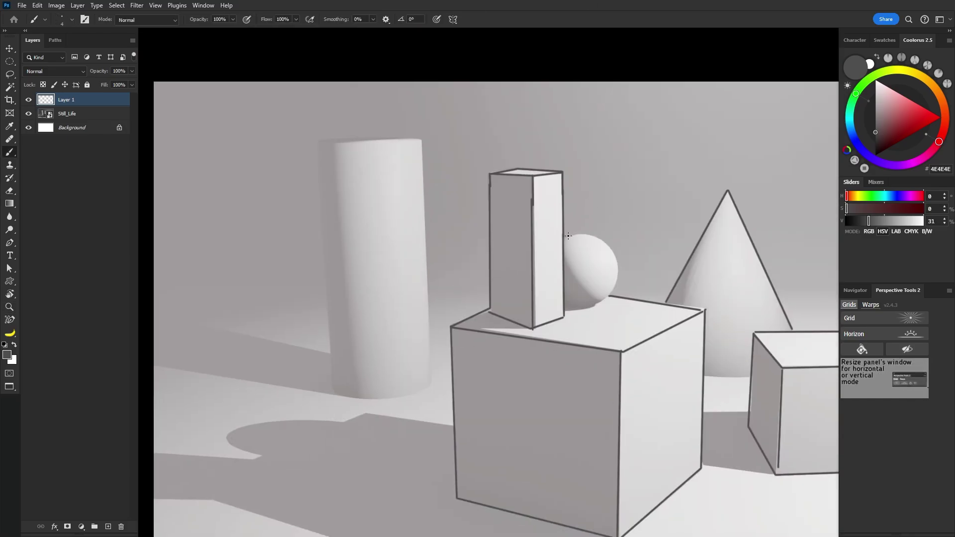
Trace the remaining sphere, cylinder and floor shadow outlines of the still life on Layer 1
mouse_move(568, 237)
left_mouse_down()
mouse_move(588, 230)
mouse_move(612, 239)
mouse_move(566, 250)
mouse_move(690, 150)
left_mouse_up()
key("r")
key("Escape")
key("b")
left_click(655, 383)
left_click(597, 376, "shift")
left_click(346, 337, "shift")
left_click_drag(258, 346, 264, 369)
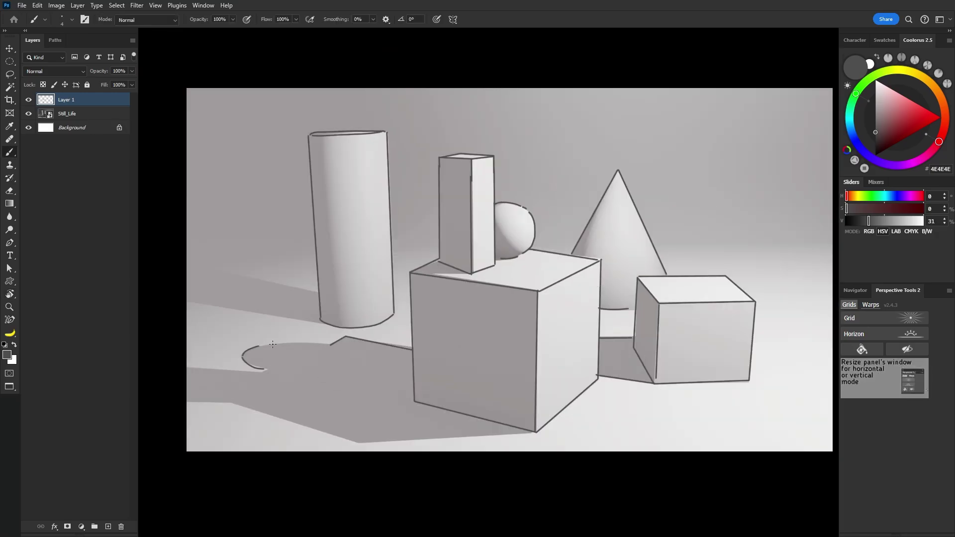
left_click(357, 442, "shift")
left_click(233, 406, "shift")
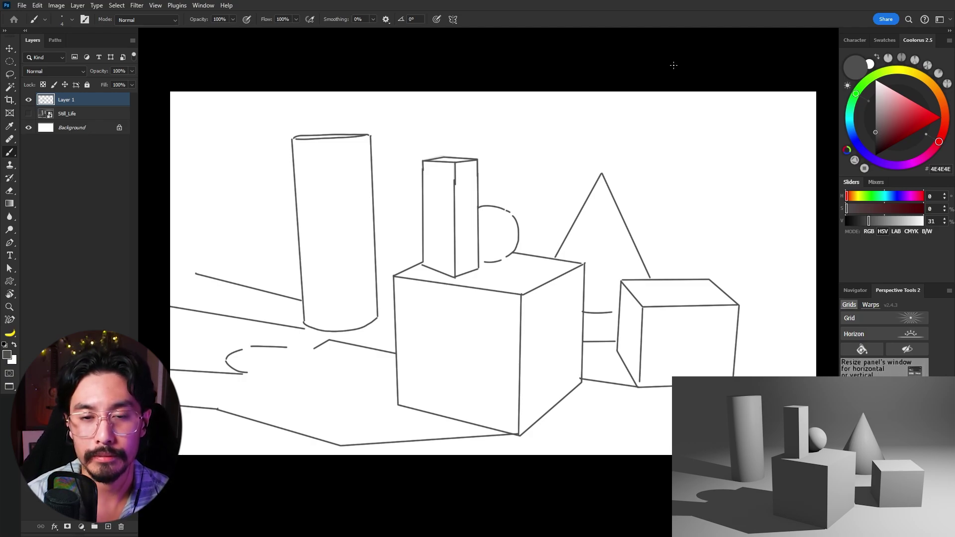
Add a new layer beneath the line art and choose the Soft Round Pressure Opacity brush with grey 696969
key("ctrl+shift+alt+n")
left_click_drag(104, 104, 103, 128)
left_click(71, 20)
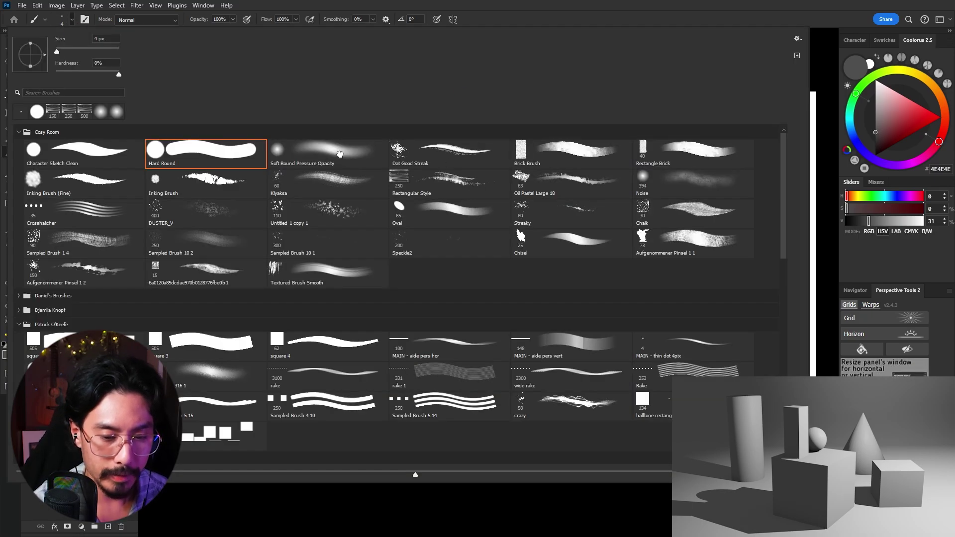
left_click(340, 154)
left_click(876, 124)
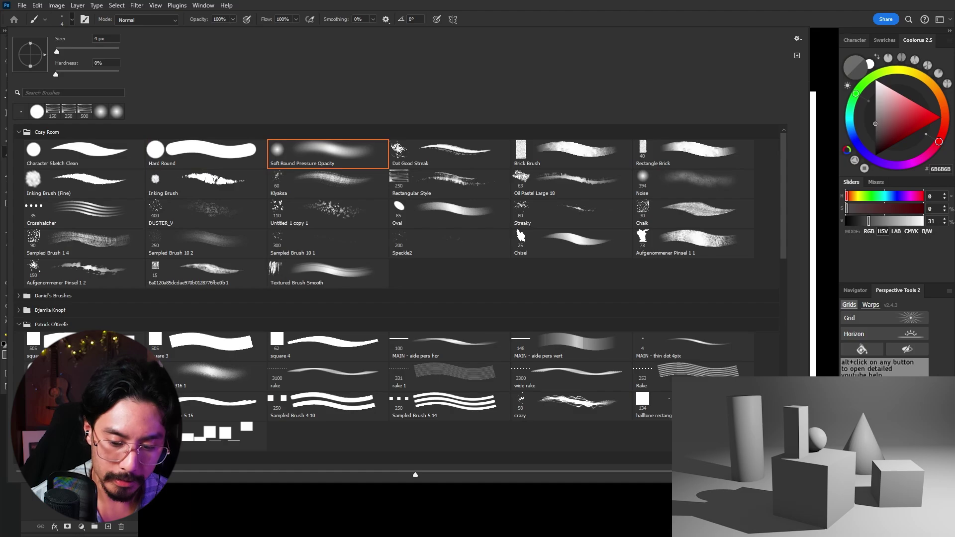
left_click(562, 196)
Paint Layer 2's upper background in 696969 with a 1100 px soft brush and fill the floor area with light grey
left_click_drag(601, 266, 569, 228)
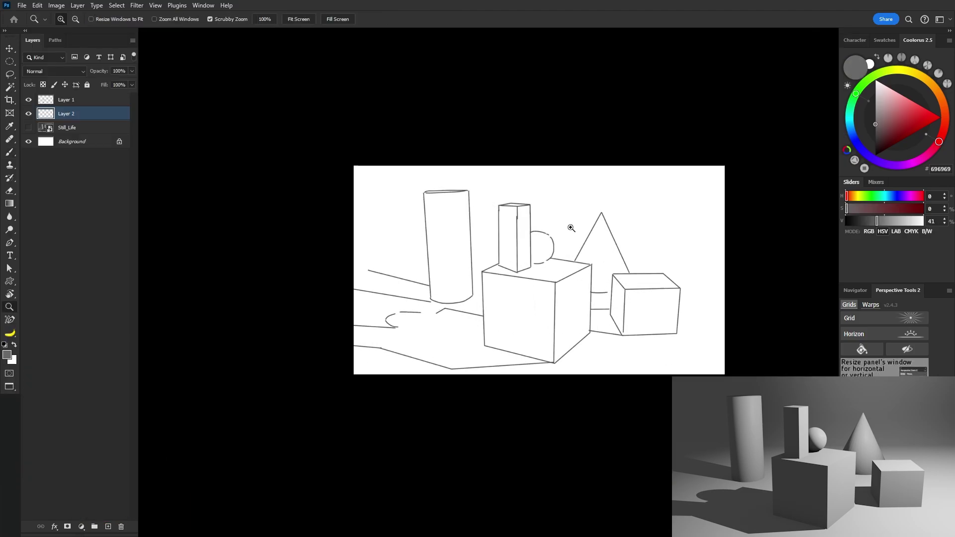
key("bracketright")
key("bracketright")
key("bracketright")
key("bracketright")
key("bracketright")
key("bracketright")
key("bracketright")
key("bracketright")
key("bracketright")
key("bracketright")
key("bracketright")
key("bracketright")
key("bracketright")
key("bracketright")
key("bracketright")
key("bracketright")
key("bracketright")
key("bracketright")
key("bracketright")
key("bracketright")
mouse_move(375, 206)
left_mouse_down()
mouse_move(514, 203)
mouse_move(696, 236)
left_mouse_up()
left_click_drag(429, 210, 387, 199)
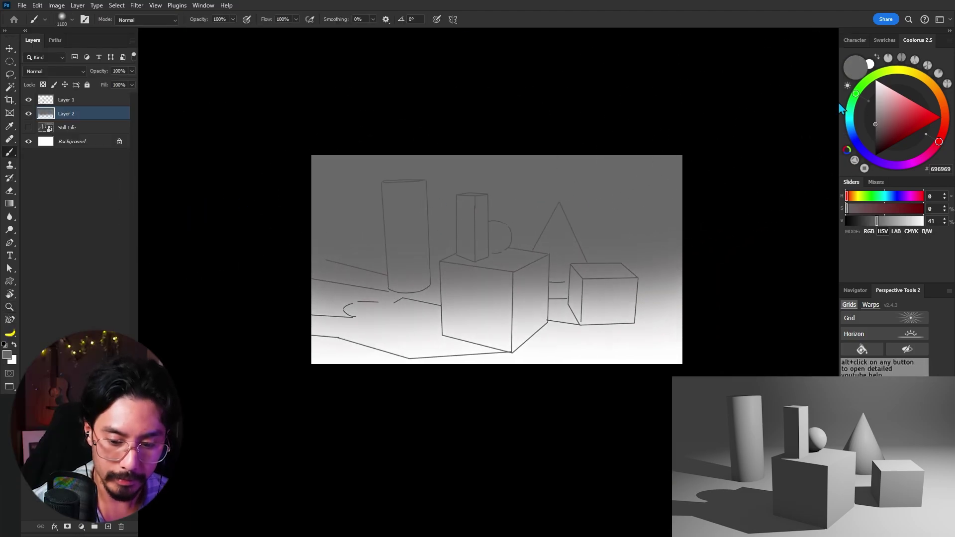
left_click(876, 103)
mouse_move(675, 382)
left_mouse_down()
mouse_move(690, 360)
mouse_move(182, 385)
mouse_move(581, 434)
mouse_move(793, 366)
left_mouse_up()
Darken the upper background on Layer 2 with grey 575757, blending softly into the lighter floor
left_click(627, 194, "alt")
key("bracketleft")
key("bracketleft")
key("bracketleft")
key("bracketleft")
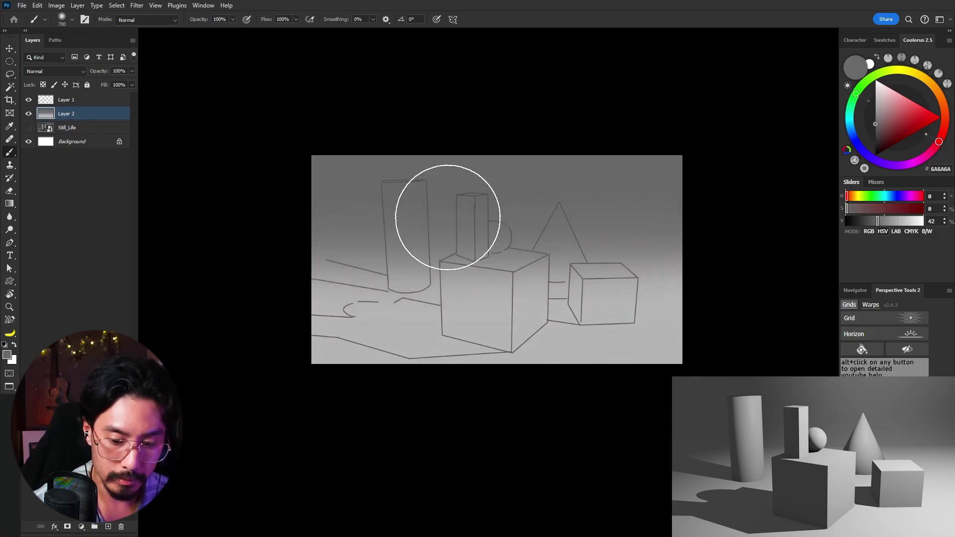
left_click(876, 130)
key("bracketleft")
key("bracketleft")
left_click_drag(293, 242, 702, 243)
key("bracketright")
key("bracketright")
key("bracketright")
mouse_move(696, 199)
left_mouse_down()
mouse_move(326, 176)
mouse_move(168, 219)
left_mouse_up()
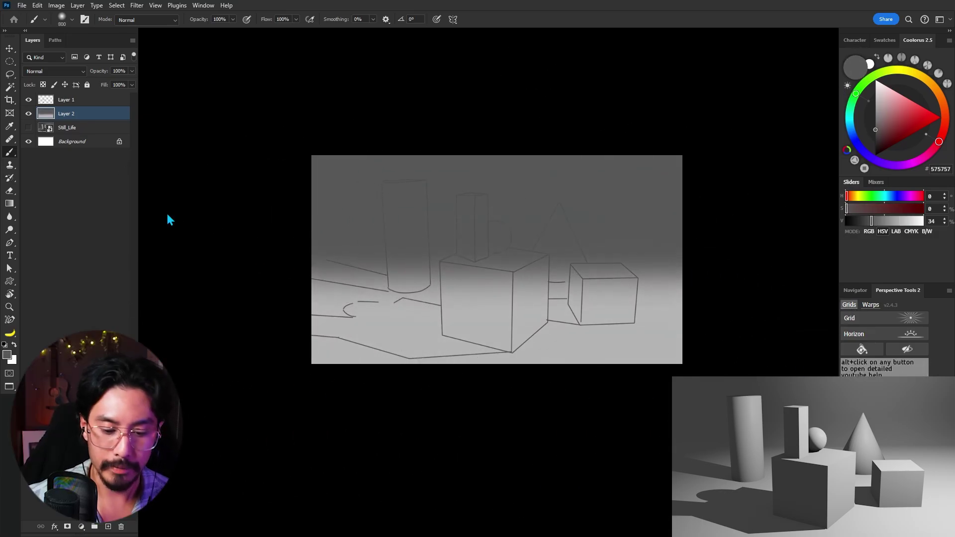
Set the blend mode of the line art on Layer 1 to Multiply
scroll(505, 305, "up", 2)
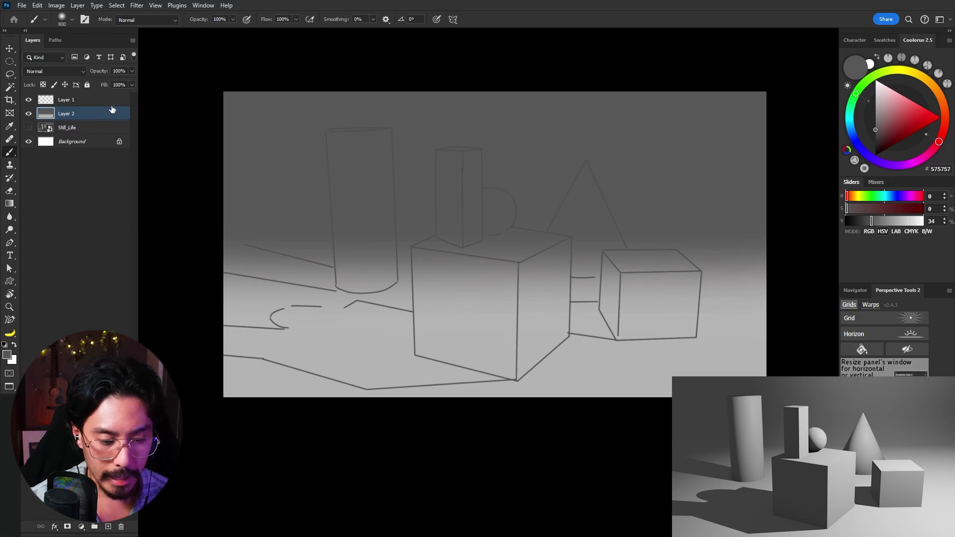
left_click(92, 100)
left_click(61, 73)
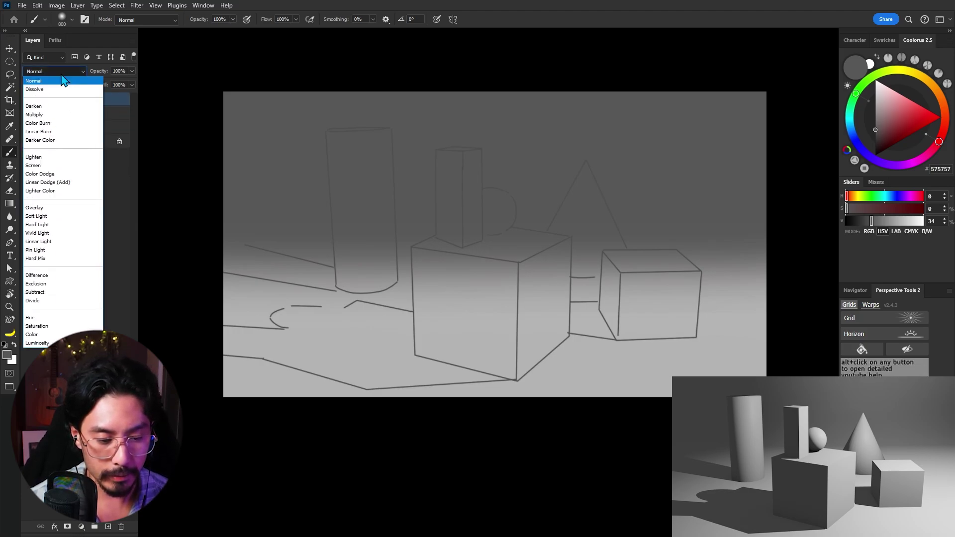
left_click(45, 111)
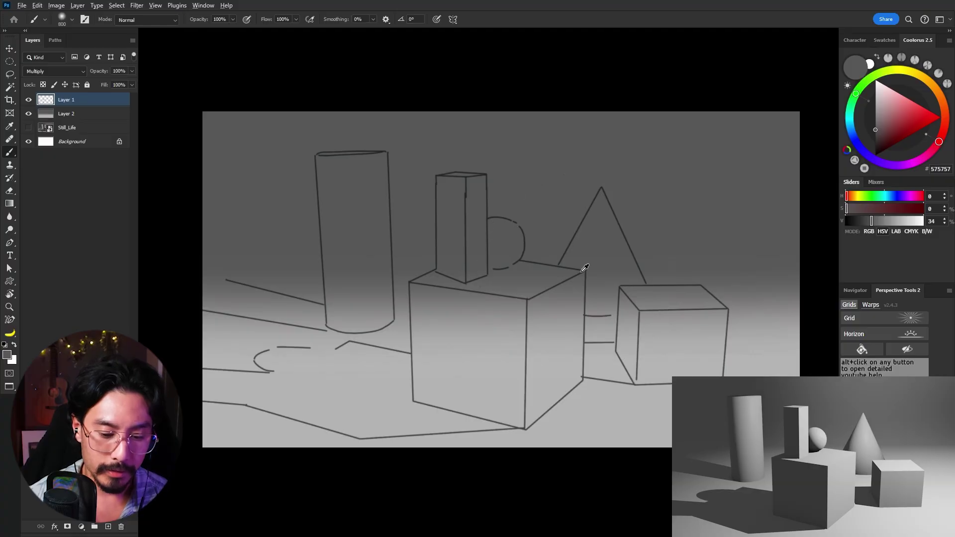
Outline the large cube with the Lasso and fill it with light grey C8C8C8 on a new layer beneath the line art
scroll(585, 268, "up", 1)
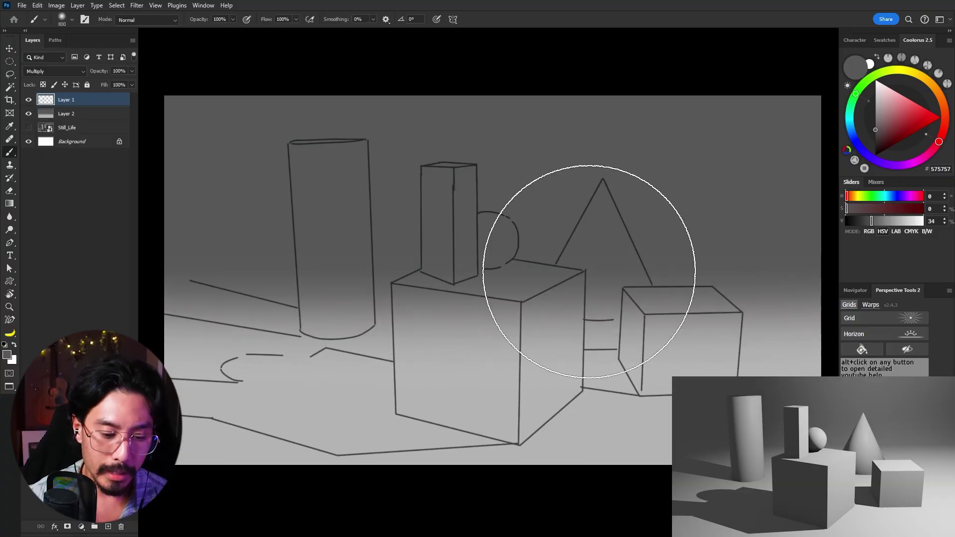
key("l")
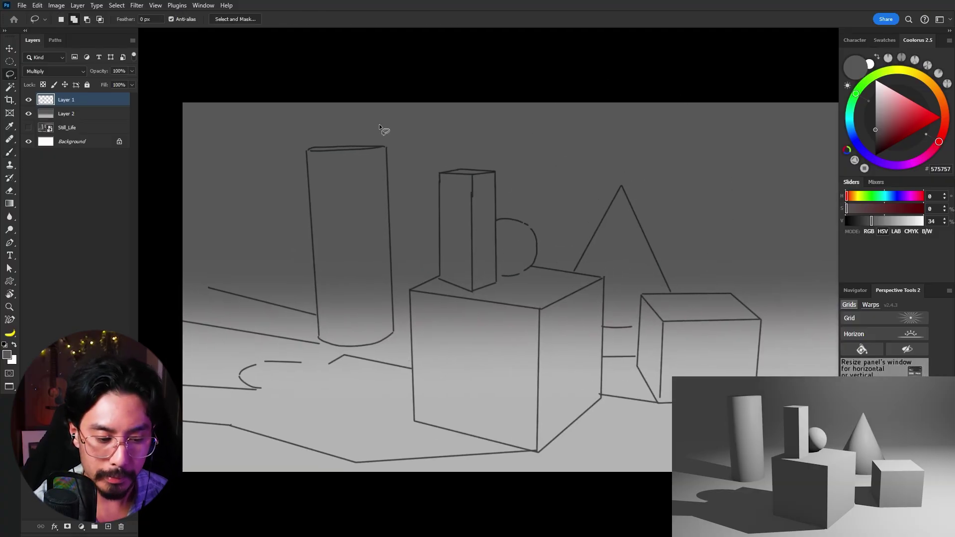
left_click(875, 95)
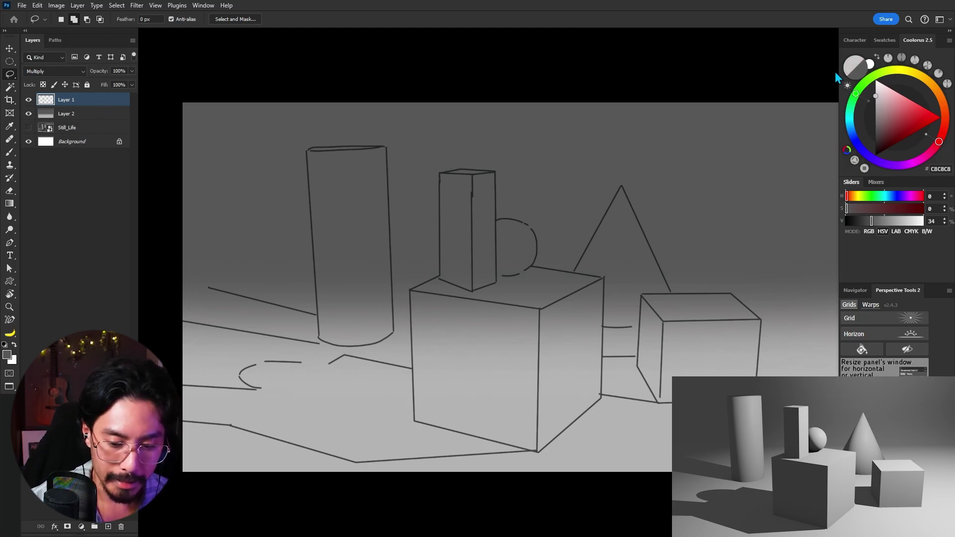
left_click_drag(553, 284, 609, 274)
left_click_drag(634, 253, 682, 198)
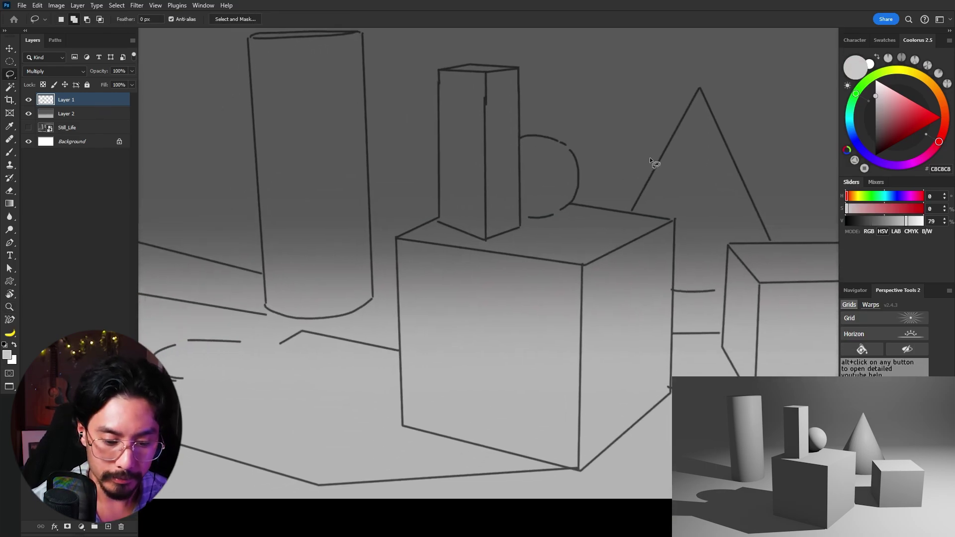
left_click(445, 215, "alt")
left_click(396, 239, "alt")
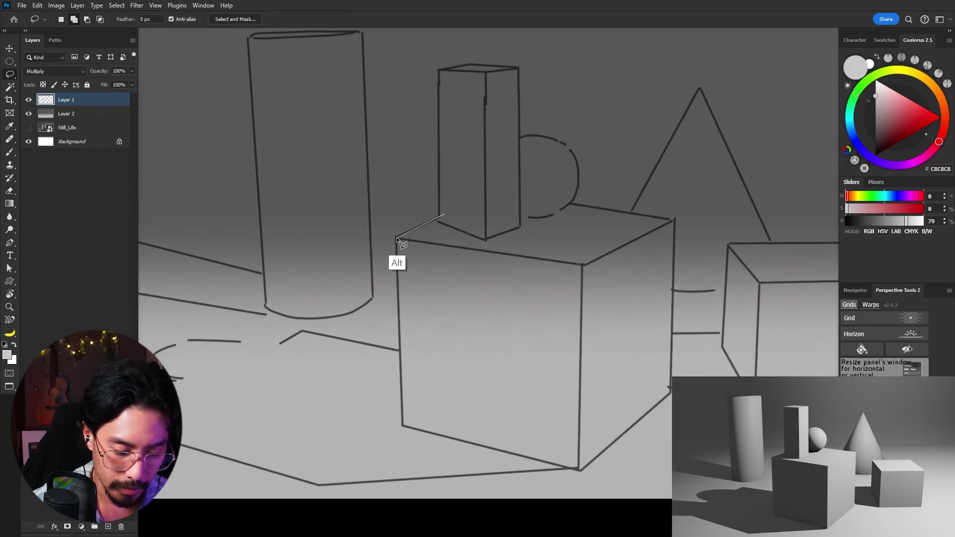
left_click(403, 426, "alt")
left_click(579, 470, "alt")
left_click(672, 392, "alt")
left_click(674, 220, "alt")
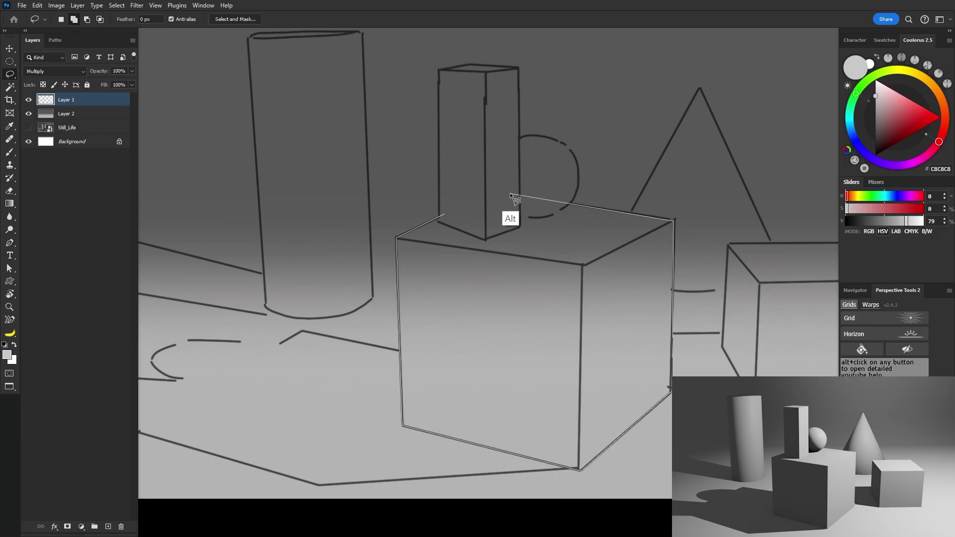
left_click(511, 194, "alt")
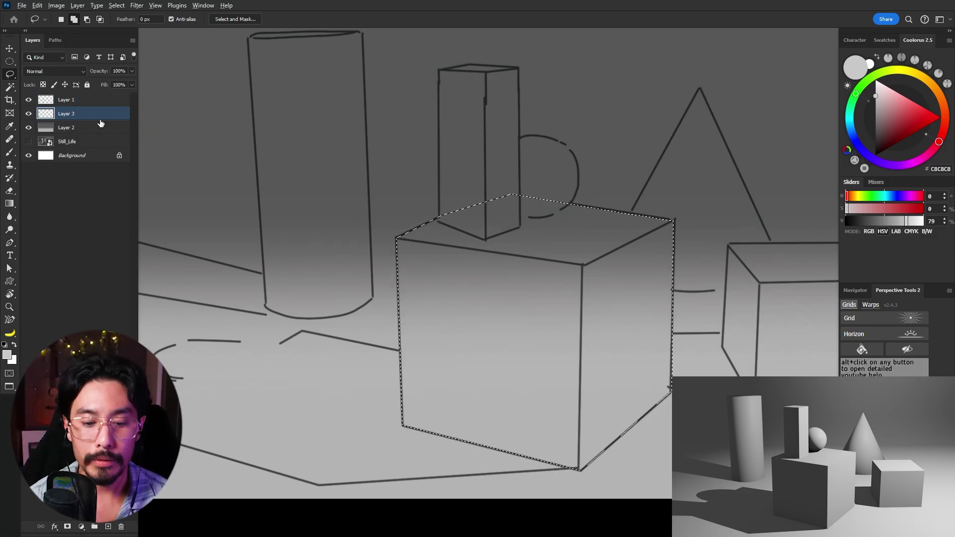
key("alt+BackSpace")
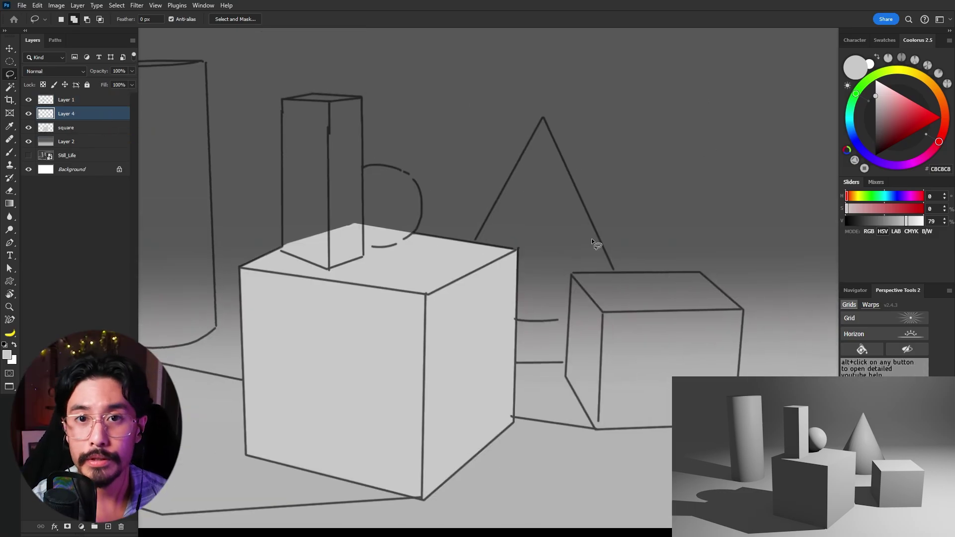
Outline the small cube with straight lasso segments, fill it with the same light grey on Layer 4, and deselect
left_click(571, 274, "alt")
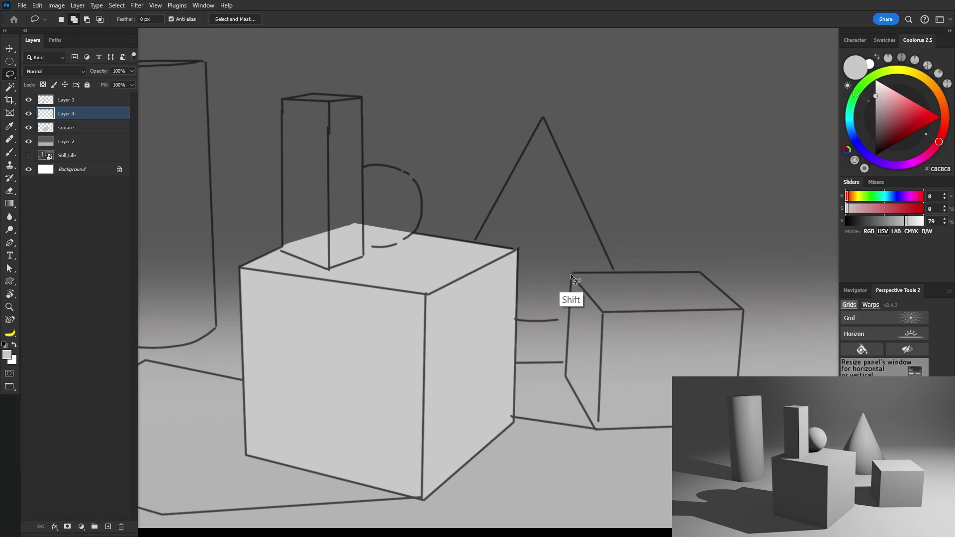
left_click(565, 377, "alt")
left_click(596, 428, "alt")
left_click(734, 425, "alt")
left_click(743, 310, "alt")
key("alt+BackSpace")
key("ctrl+d")
Outline the tall rectangular block with the Lasso and fill it with light grey on its own layer
left_click_drag(400, 209, 595, 259)
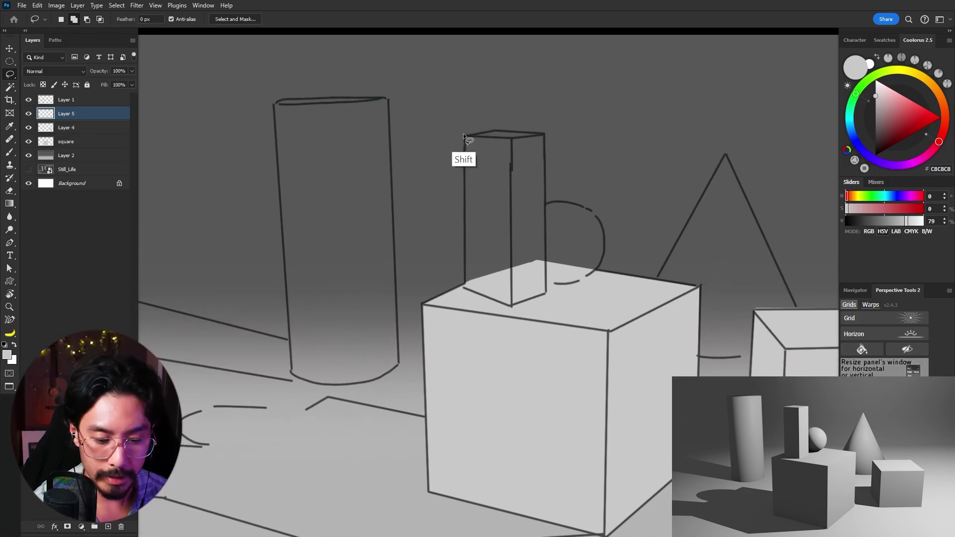
left_click(463, 134, "alt")
left_click(463, 287, "alt")
left_click(512, 306, "alt")
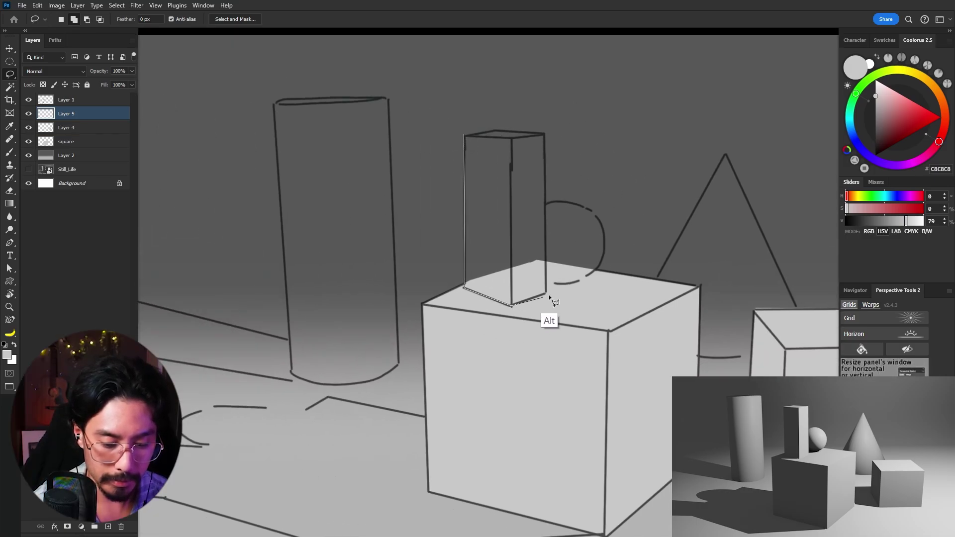
left_click(547, 292, "alt")
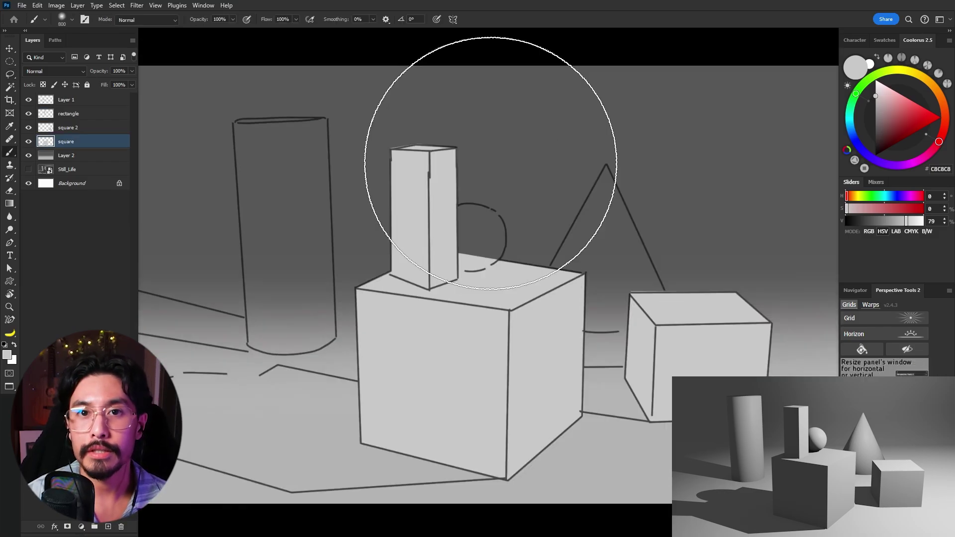
Add a new layer clipped to the square layer and lasso the large cube's left face
key("ctrl+shift+alt+n")
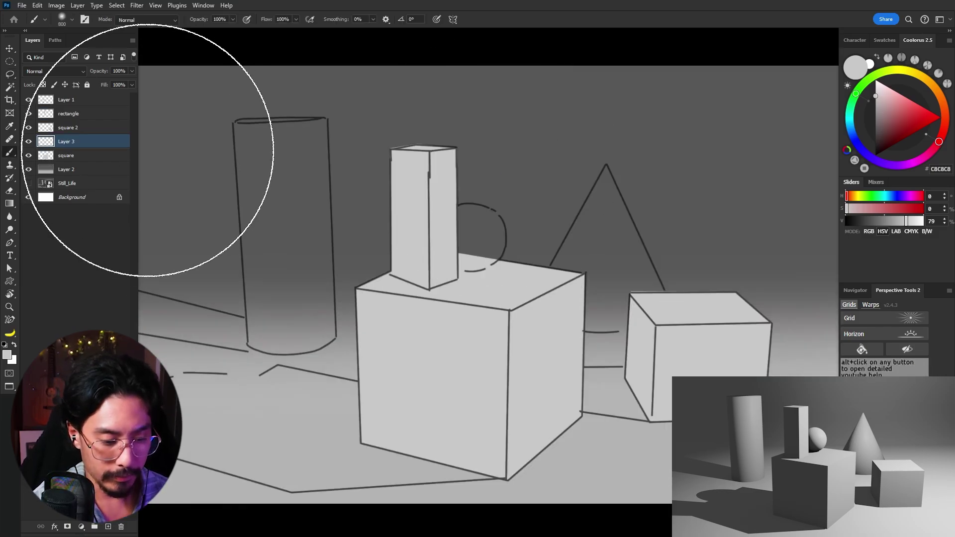
left_click(108, 146, "alt")
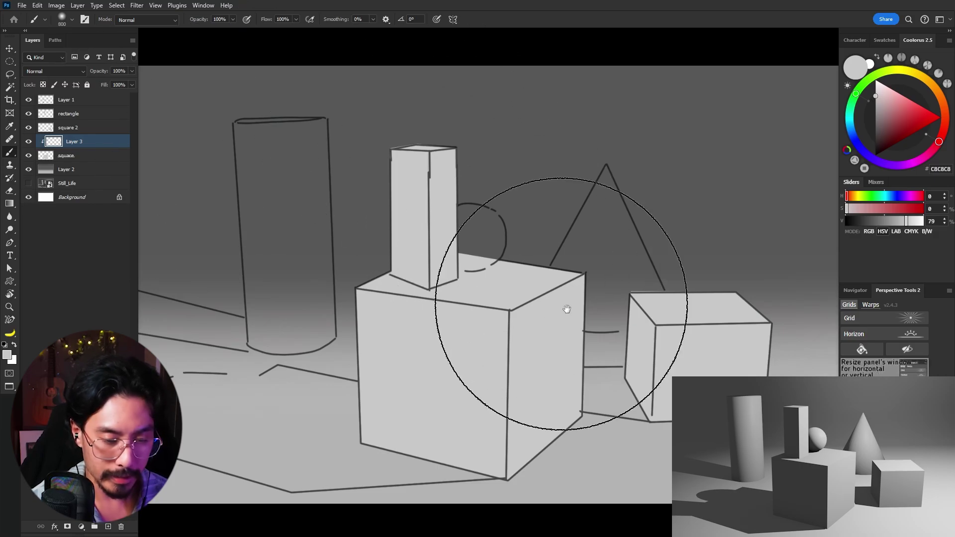
left_click_drag(617, 350, 642, 327)
key("l")
left_click_drag(377, 268, 380, 264)
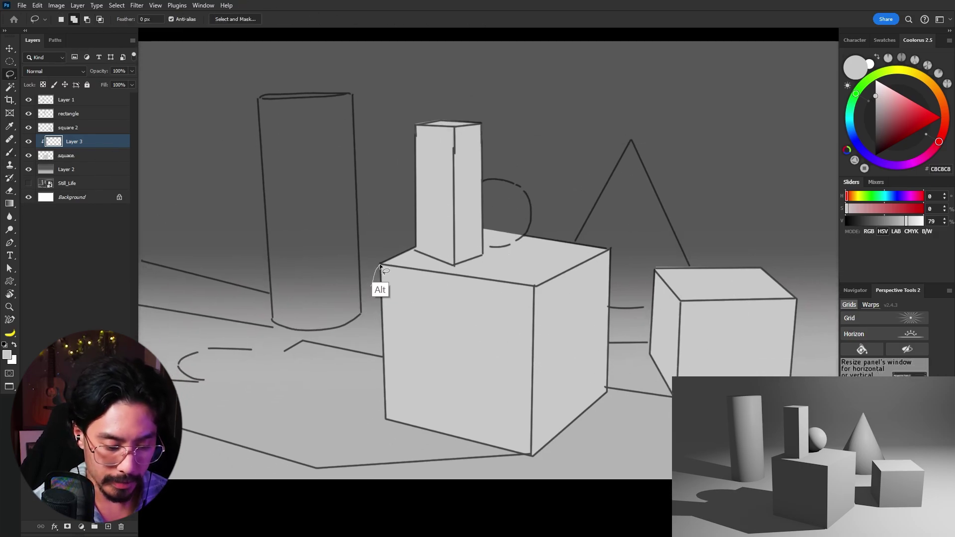
left_click(536, 287)
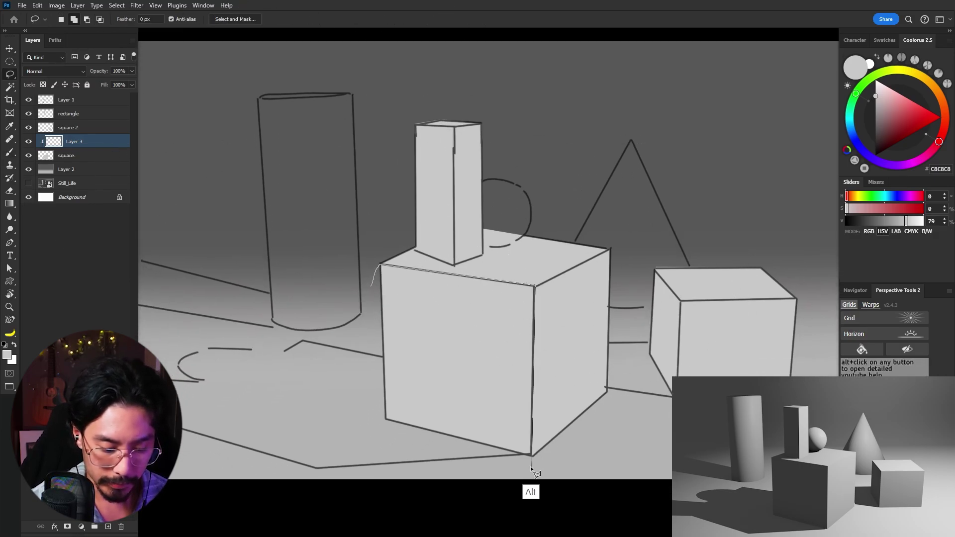
mouse_move(531, 469)
left_mouse_down()
mouse_move(431, 468)
mouse_move(366, 261)
left_mouse_up()
key("b")
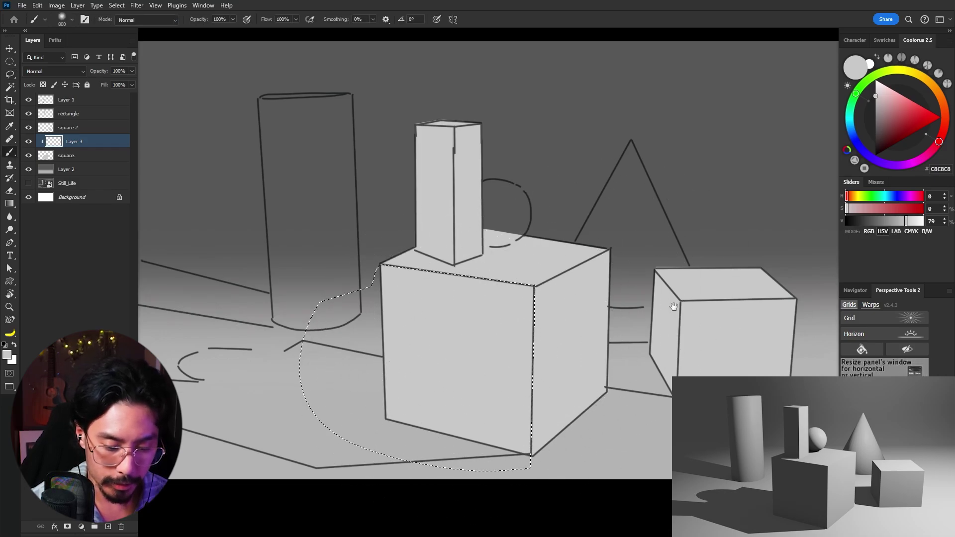
Paint the large cube's selected left face dark grey 4D4D4D with the soft brush, and clear the selection
scroll(831, 87, "down", 1)
left_click_drag(876, 121, 876, 132)
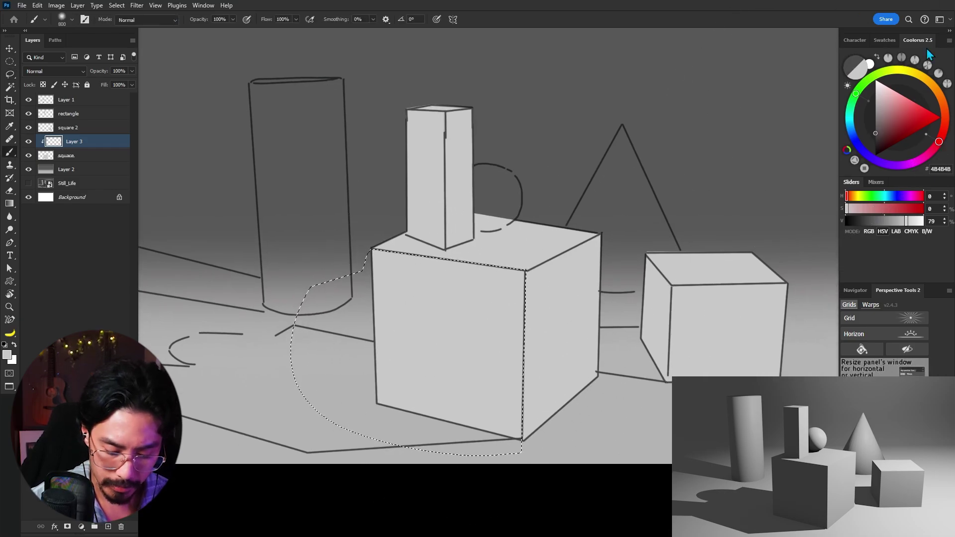
key("bracketleft")
key("bracketleft")
mouse_move(388, 314)
left_mouse_down()
mouse_move(441, 408)
mouse_move(548, 214)
left_mouse_up()
key("bracketleft")
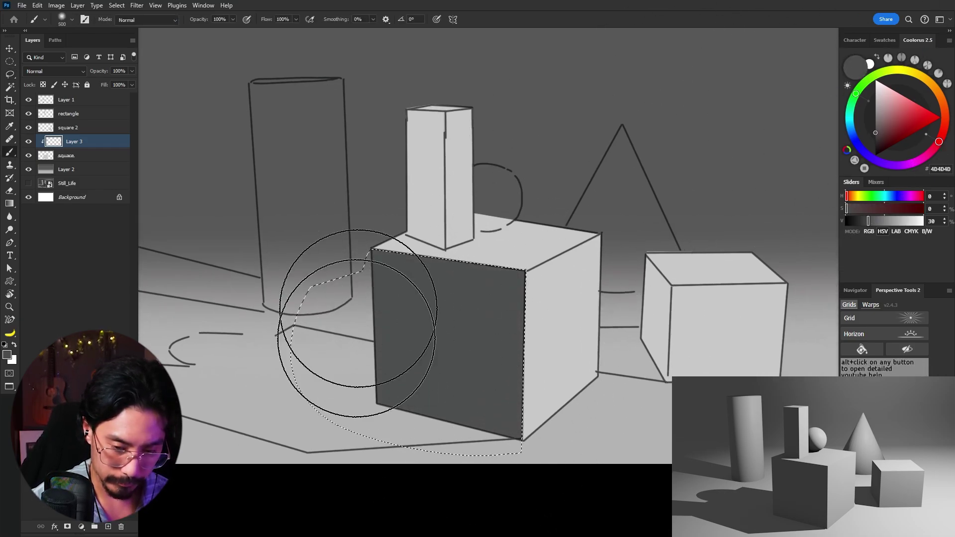
key("ctrl+d")
Switch to the Still_Life.png reference in the photo viewer and examine the shading on the large cube's faces up close
left_click_drag(677, 322, 691, 326)
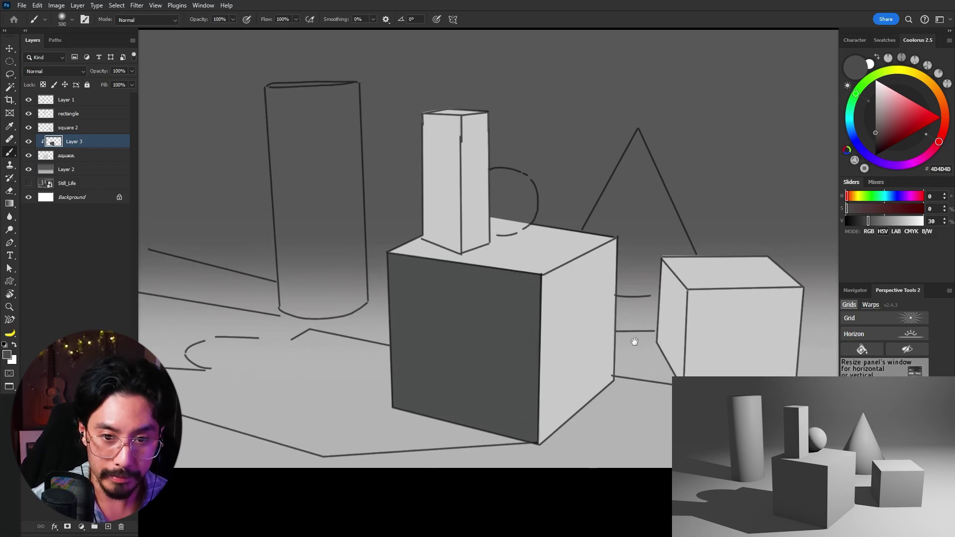
left_click_drag(633, 341, 632, 337)
key("alt+Tab")
scroll(572, 441, "up", 3)
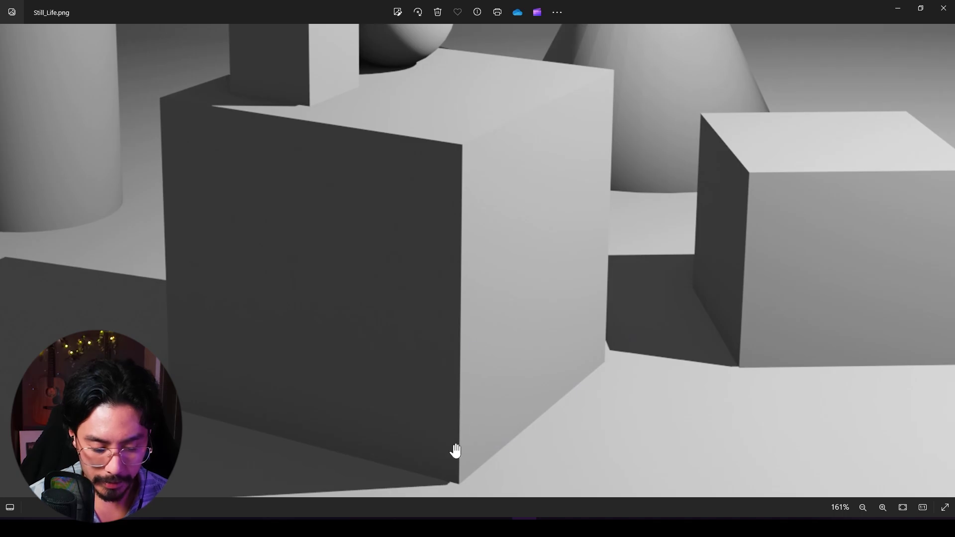
left_click(899, 10)
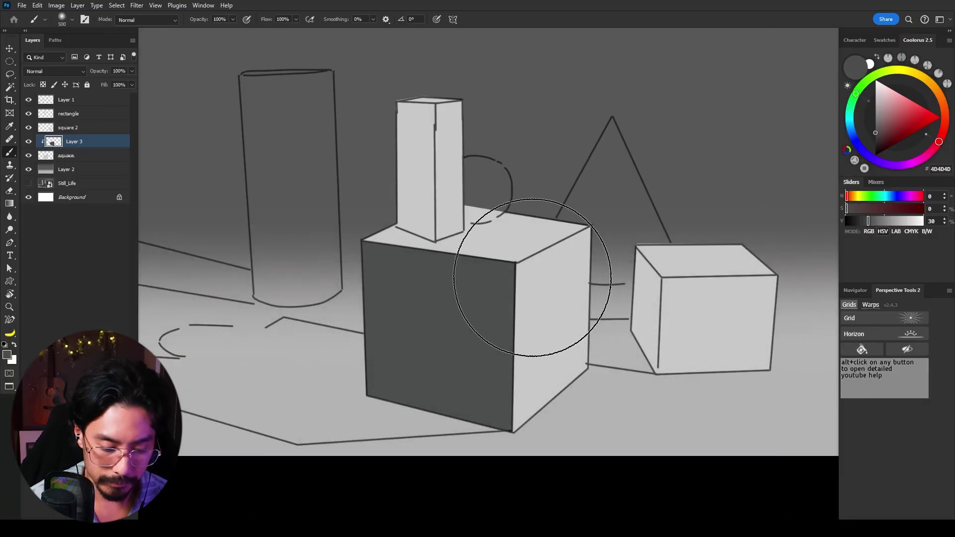
Lasso the large cube's right face on the clipped Layer 3
key("l")
mouse_move(667, 349)
left_mouse_down()
mouse_move(551, 477)
mouse_move(512, 454)
mouse_move(520, 259)
mouse_move(622, 212)
mouse_move(649, 257)
mouse_move(667, 349)
left_mouse_up()
key("b")
Shade the right face's lower part with AEAEAE using a 250 px soft brush, blend it upward into C6C6C6, and deselect
left_click(679, 251, "alt")
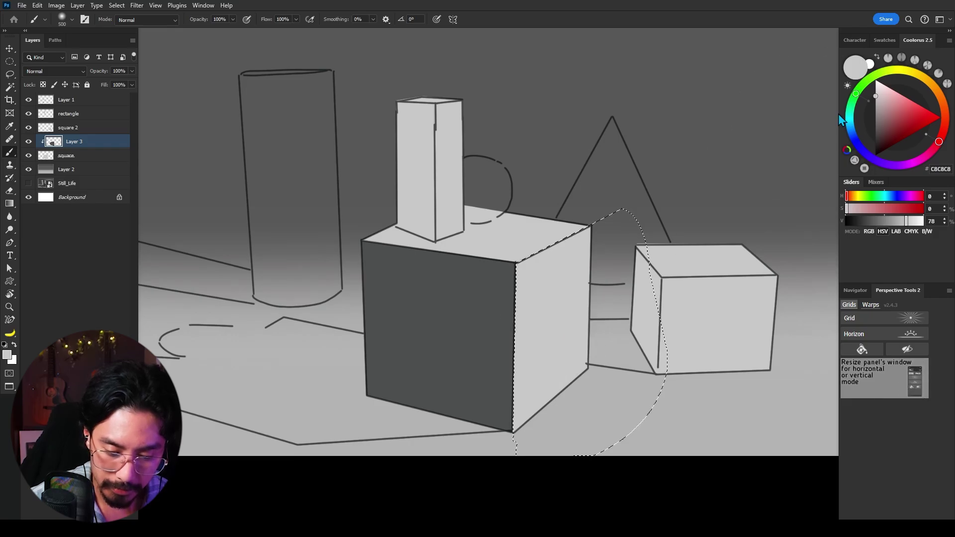
left_click_drag(876, 96, 875, 101)
left_click(645, 293, "alt")
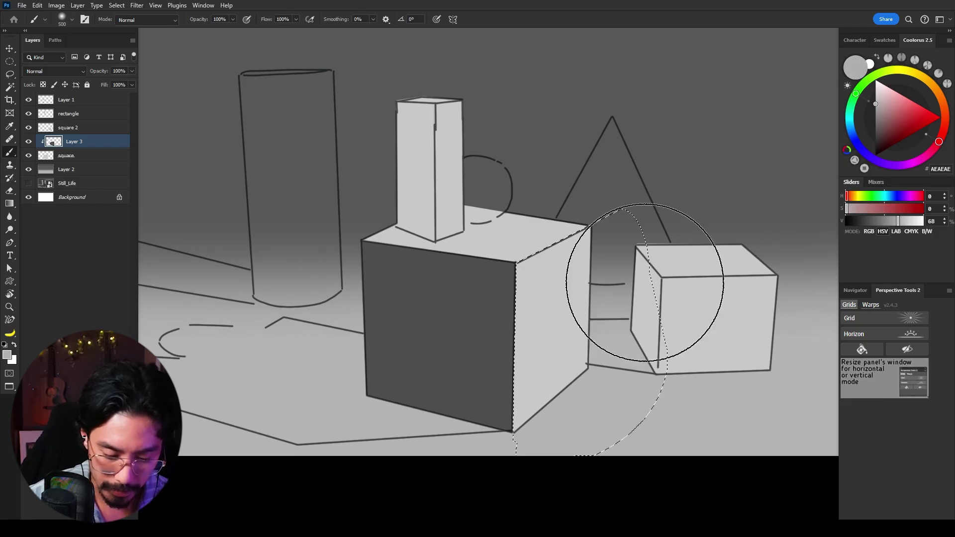
key("bracketleft")
key("bracketleft")
key("bracketleft")
mouse_move(555, 391)
left_mouse_down()
mouse_move(533, 379)
mouse_move(481, 444)
mouse_move(514, 452)
mouse_move(653, 304)
left_mouse_up()
left_click(551, 291, "alt")
mouse_move(551, 291)
left_mouse_down()
mouse_move(513, 342)
mouse_move(590, 304)
left_mouse_up()
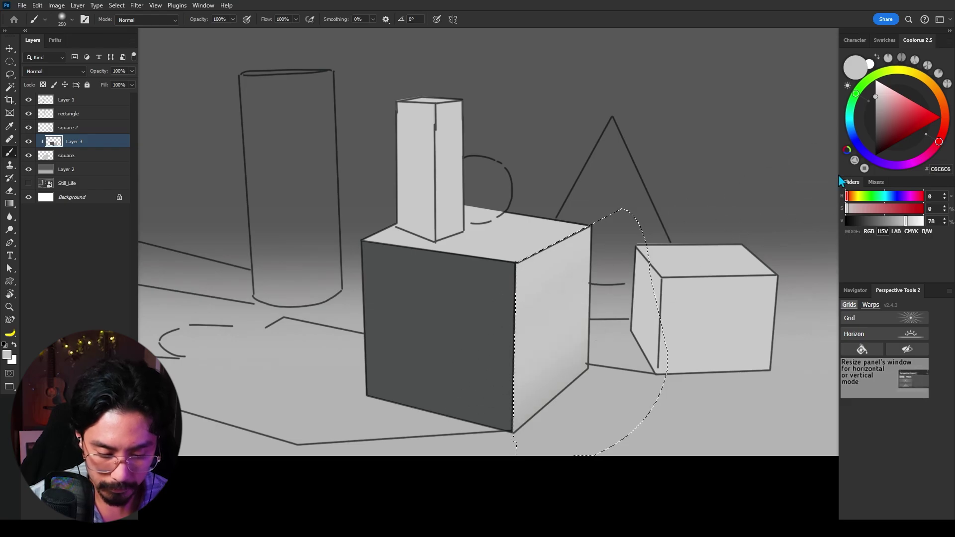
key("ctrl+d")
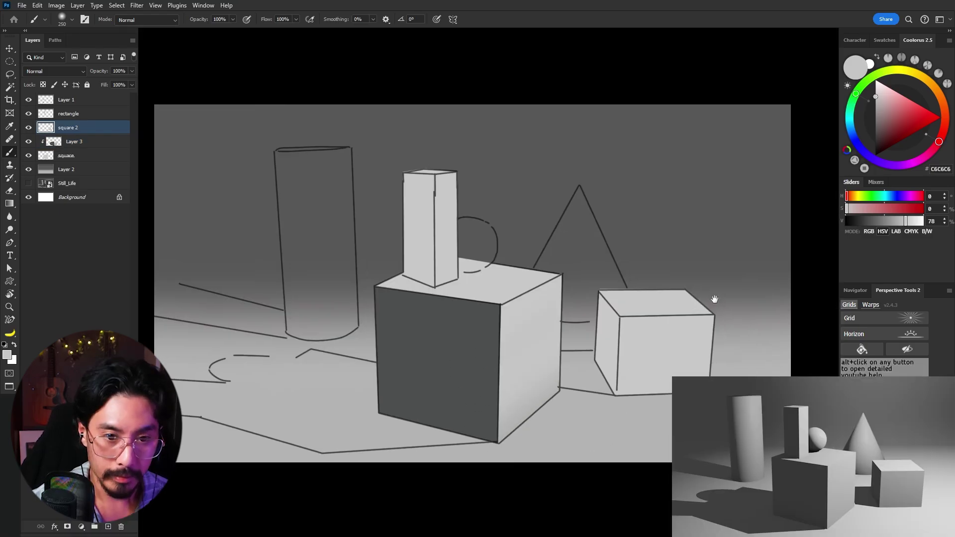
Shade the small cube on a layer clipped to square 2, with a dark grey left face and a mid-grey front face
left_click_drag(713, 295, 713, 300)
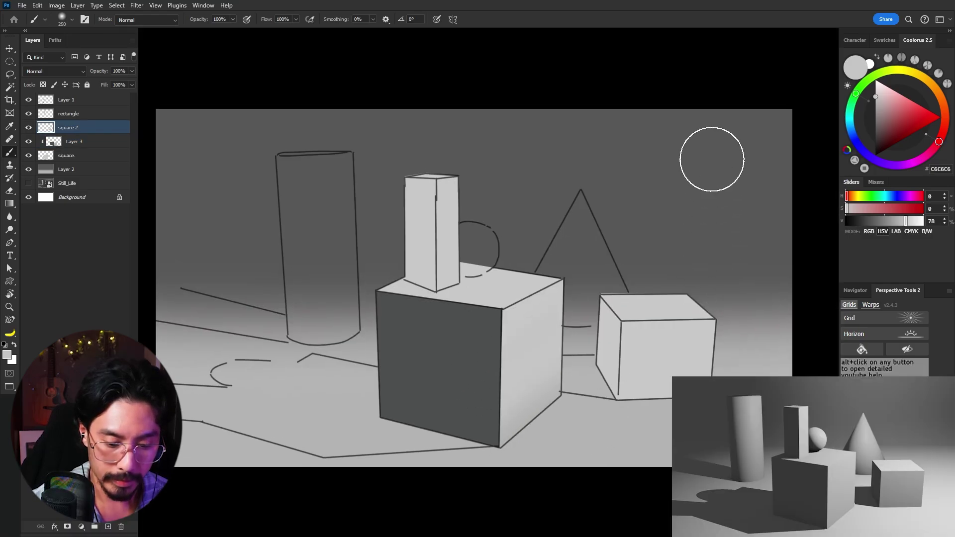
left_click_drag(669, 251, 655, 248)
key("ctrl+shift+alt+n")
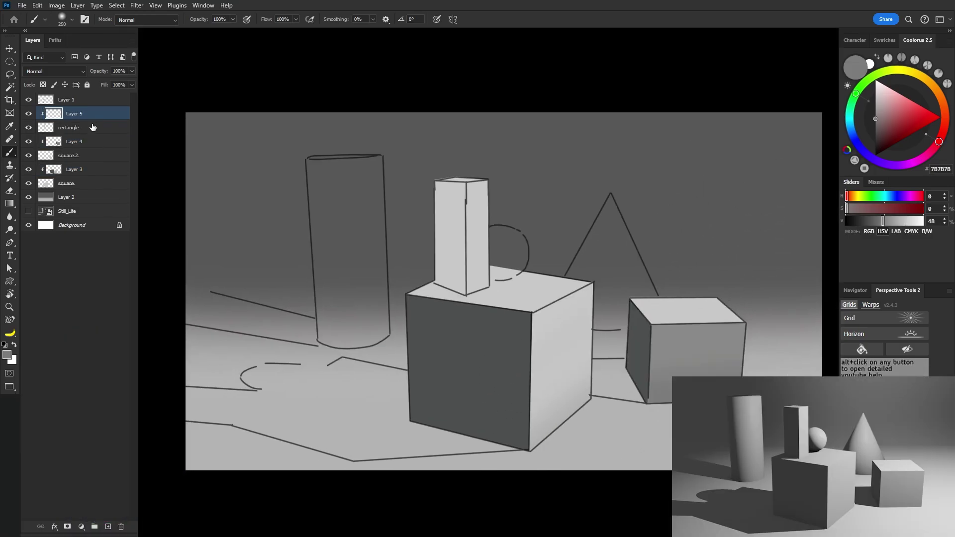
Select the tall block's left face and paint it dark grey 4D4E4E on Layer 5, clipped to the rectangle layer
left_click(447, 339, "alt")
key("l")
left_click(467, 182, "alt")
mouse_move(466, 298)
left_mouse_down()
mouse_move(467, 183)
mouse_move(451, 283)
left_mouse_up()
key("b")
key("ctrl+d")
Select the tall block's top face, fill it with mid grey 8A8A8A, and deselect
left_click_drag(450, 308, 401, 329)
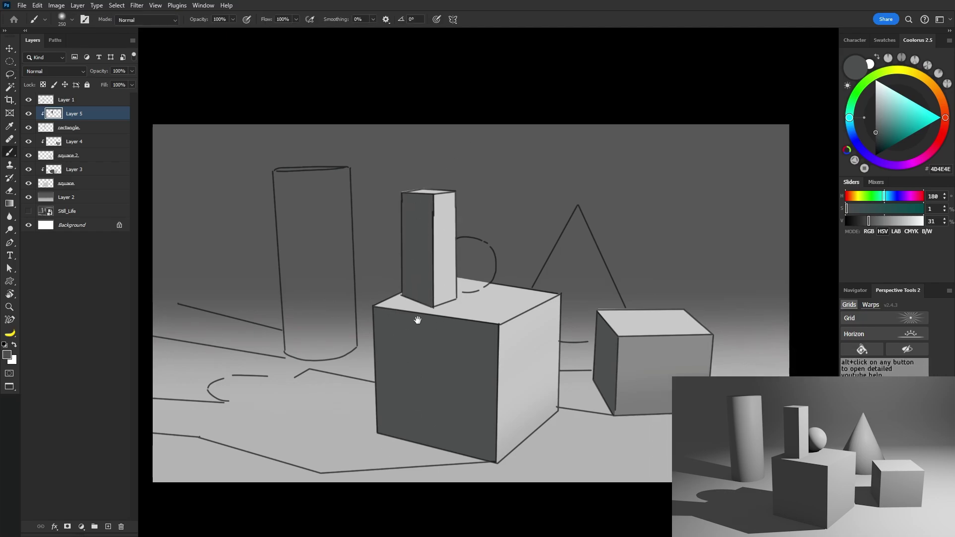
key("l")
left_click_drag(380, 178, 441, 164)
key("b")
left_click(605, 341, "alt")
key("alt+BackSpace")
key("ctrl+d")
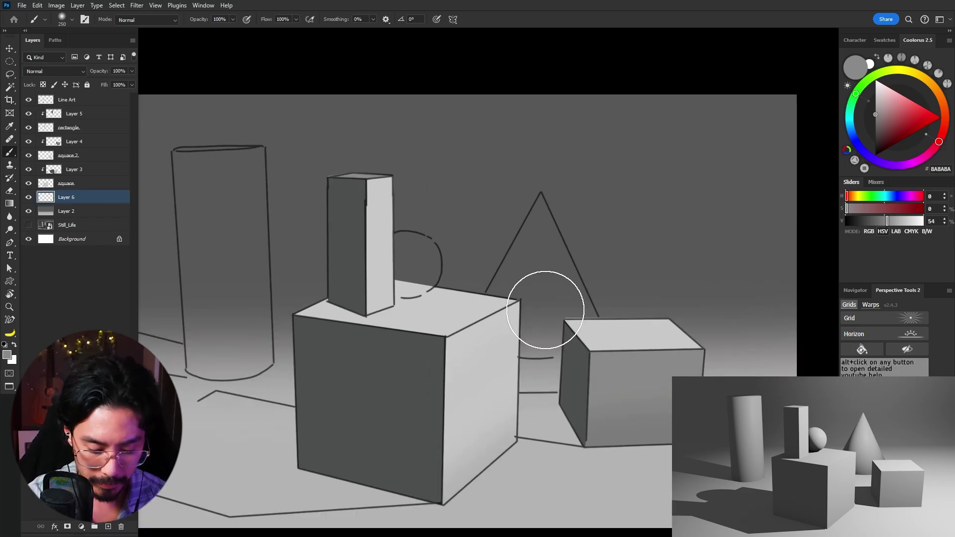
key("l")
mouse_move(492, 326)
left_mouse_down()
mouse_move(480, 308)
mouse_move(499, 259)
left_mouse_up()
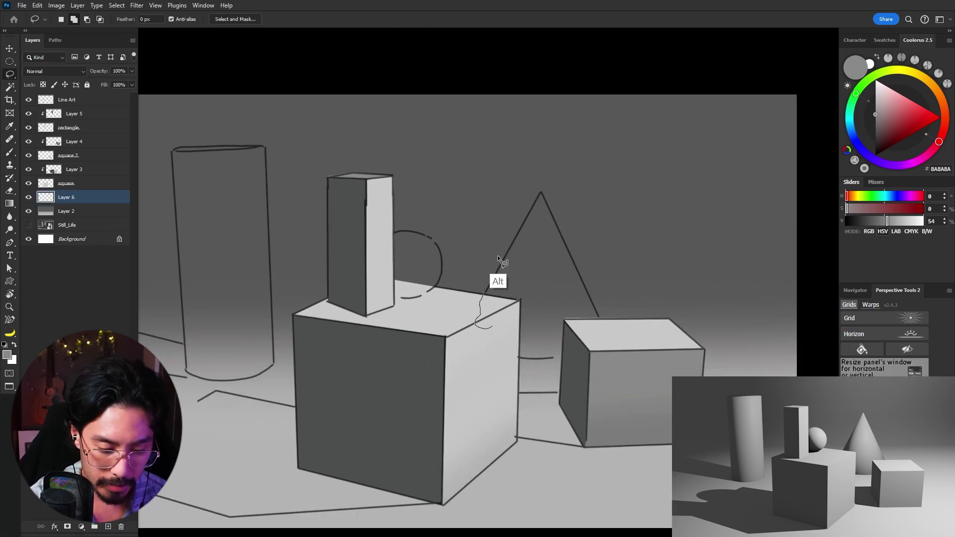
left_click(541, 193)
left_click(600, 320)
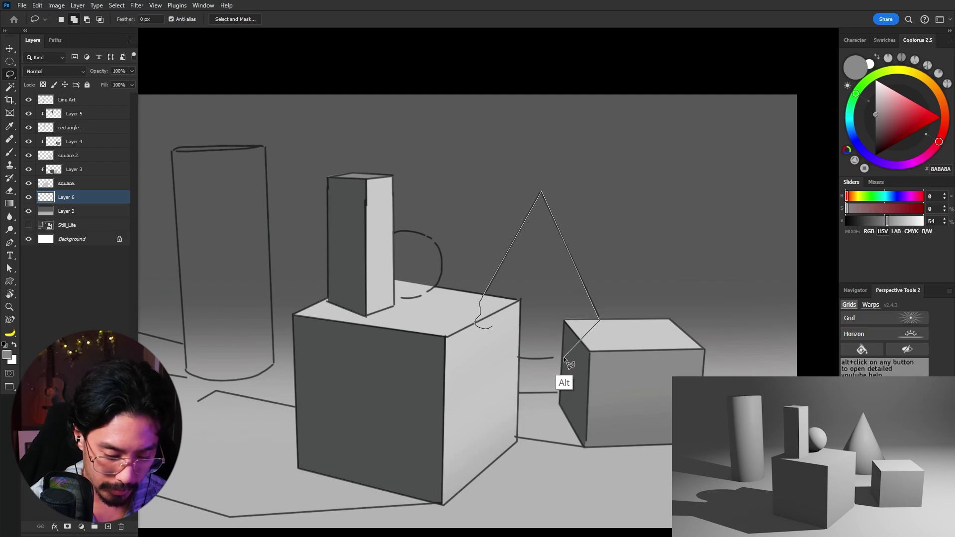
left_click(492, 325)
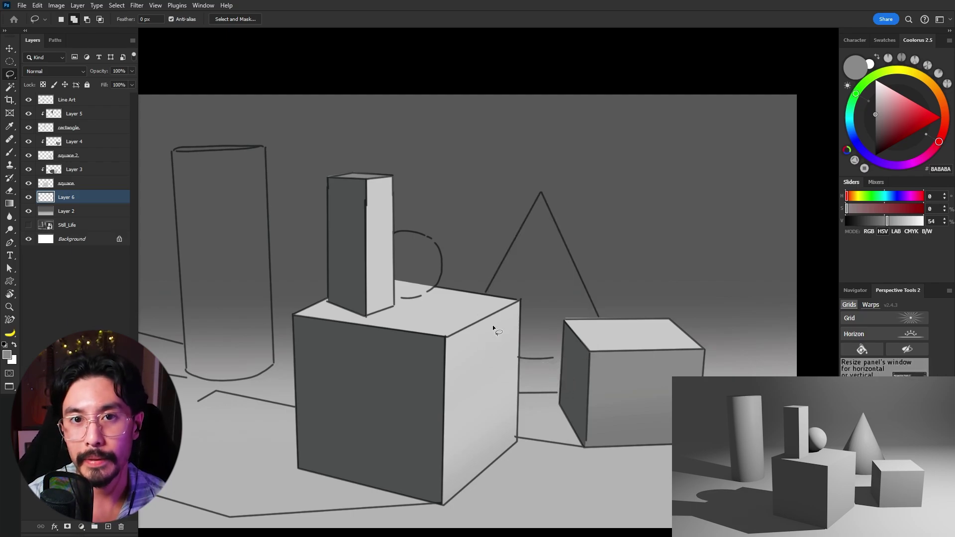
Trace the cone with a closed Pen path, curving its base between the two cubes, and convert it to a selection with 0 px feather
key("p")
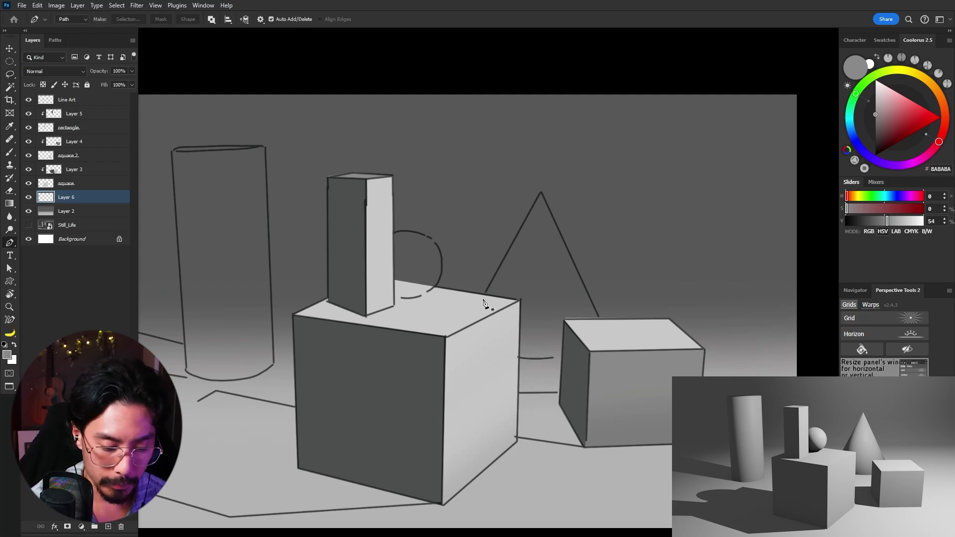
left_click(542, 193)
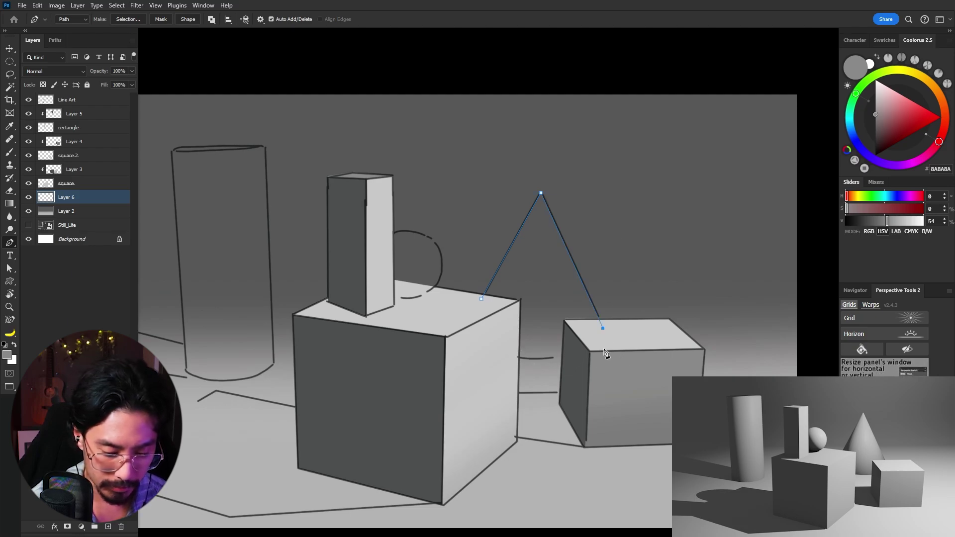
left_click_drag(480, 343, 407, 335)
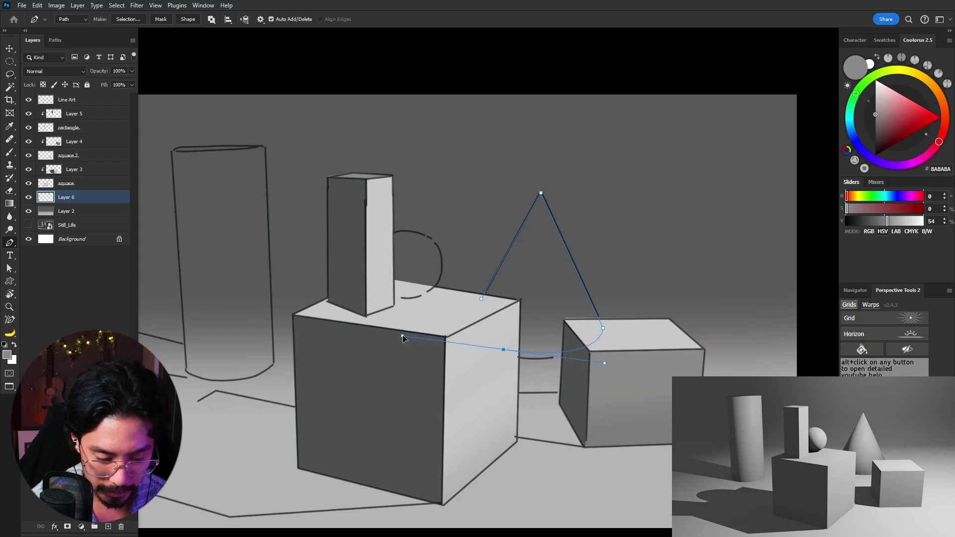
left_click_drag(504, 354, 502, 359)
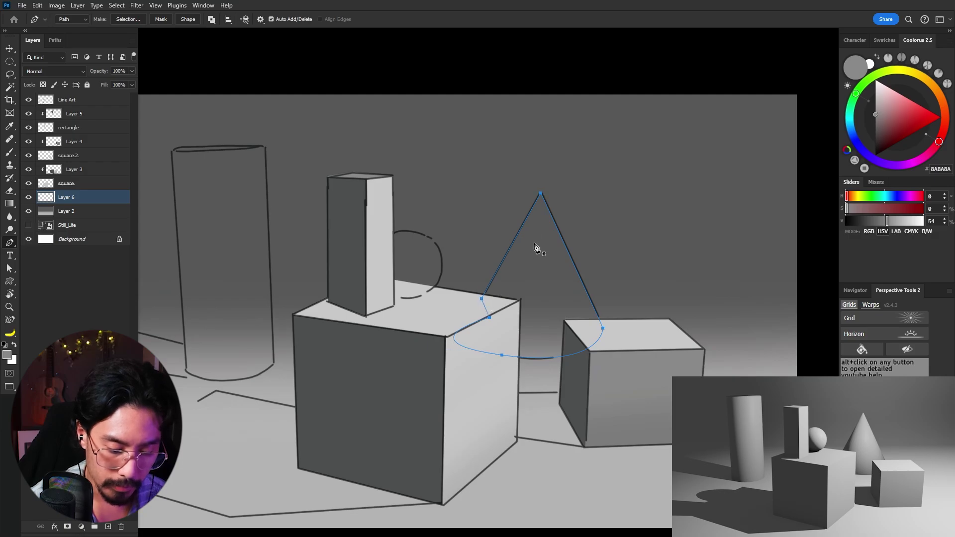
right_click(537, 273)
left_click(607, 315)
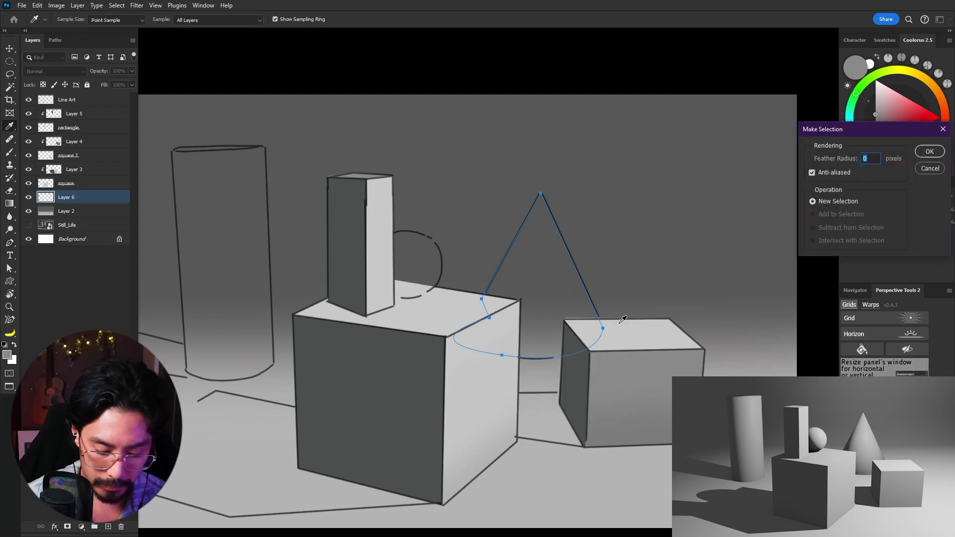
key("Return")
Fill the cone selection on Layer 6 with light grey C8C8C8 and deselect
key("b")
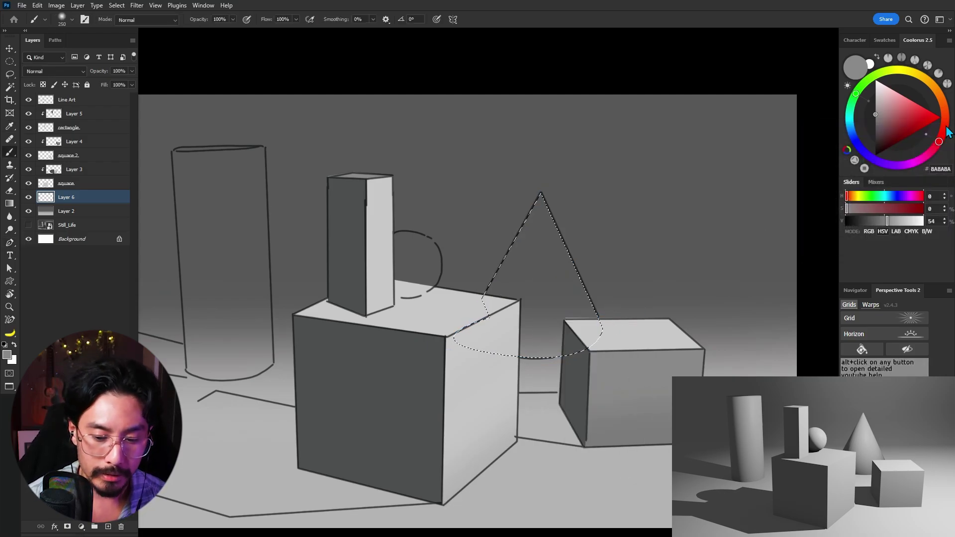
left_click(876, 95)
key("alt+BackSpace")
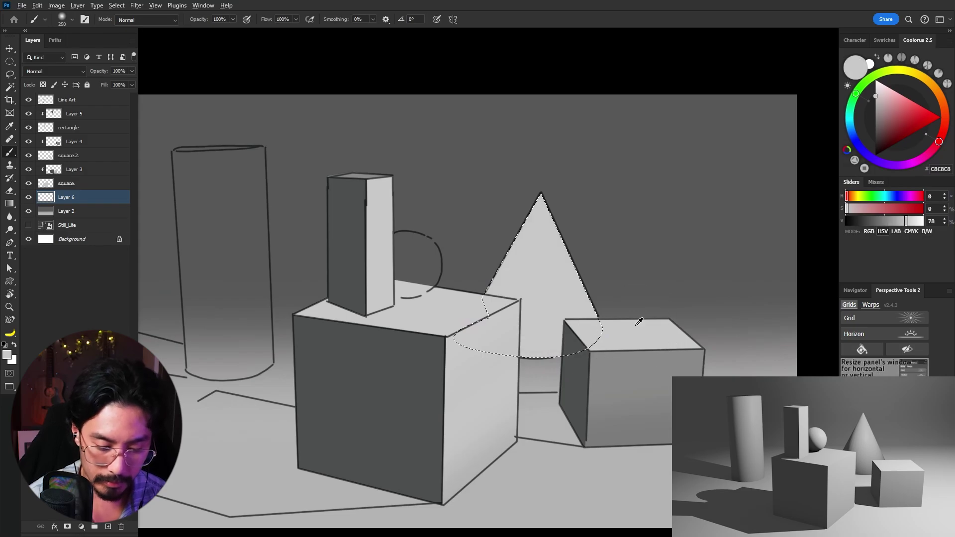
key("ctrl+d")
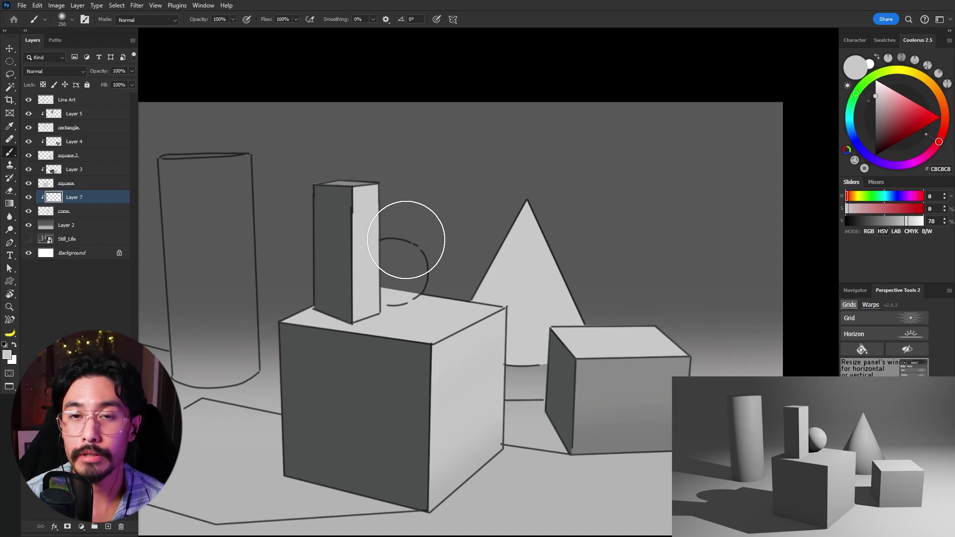
Shade the cone's left side with grey 969696 using a 200 px soft brush on Layer 7, clipped to the cone layer
left_click(536, 297, "alt")
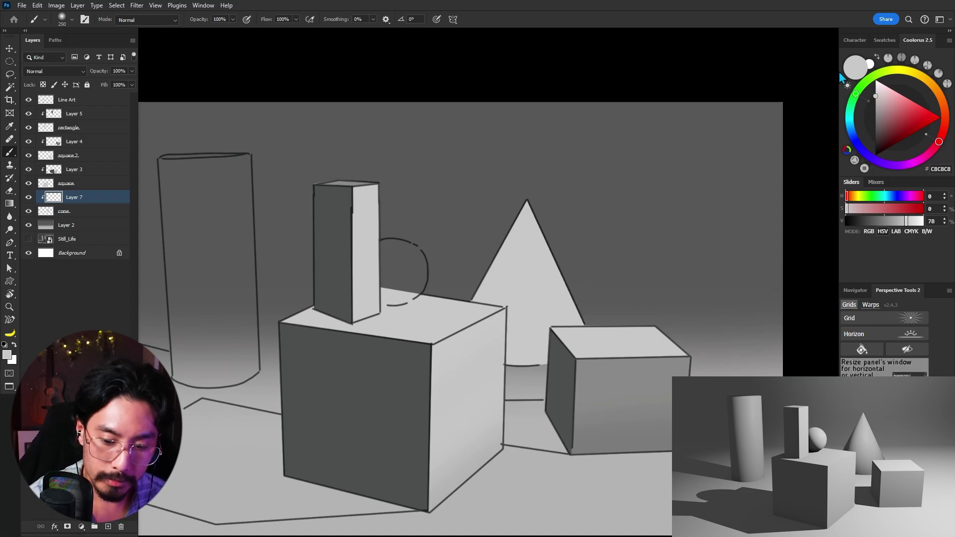
left_click_drag(876, 108, 876, 111)
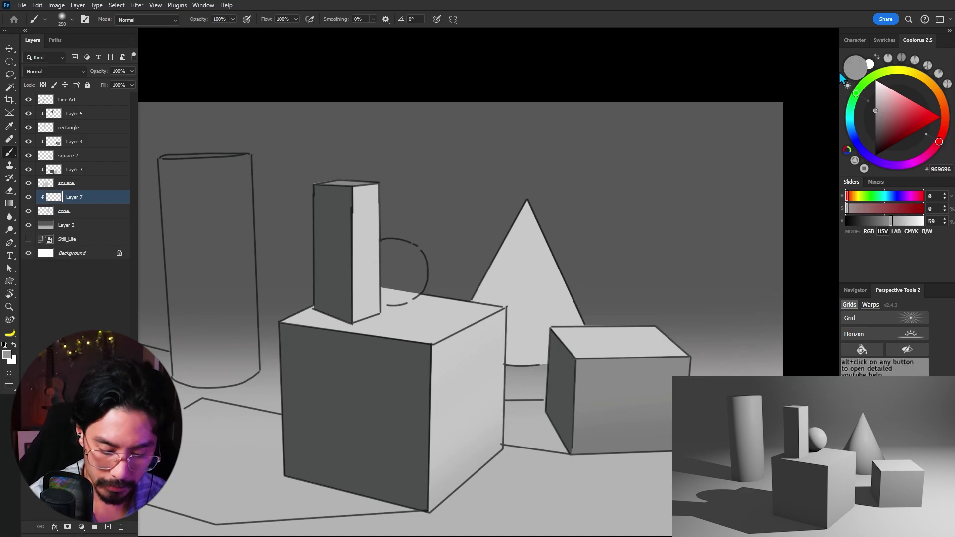
key("bracketleft")
key("bracketleft")
key("bracketright")
key("bracketright")
key("bracketleft")
key("bracketleft")
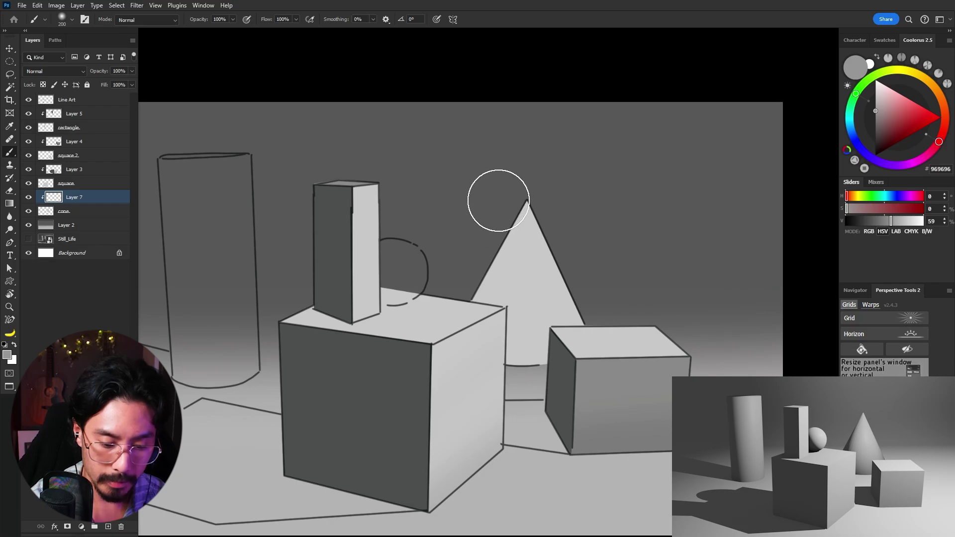
left_click_drag(498, 200, 484, 409)
left_click_drag(479, 264, 504, 367)
left_click_drag(501, 194, 532, 381)
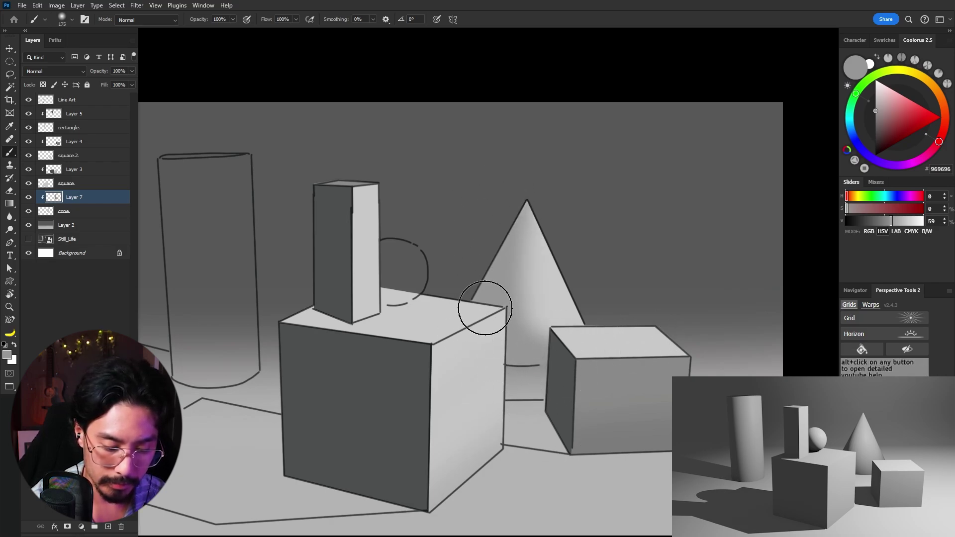
Select a curved strip along the cone's left edge, darken it with 626262 using a 150 px soft brush, and deselect
key("bracketleft")
left_click_drag(876, 111, 876, 125)
left_click(876, 126)
key("l")
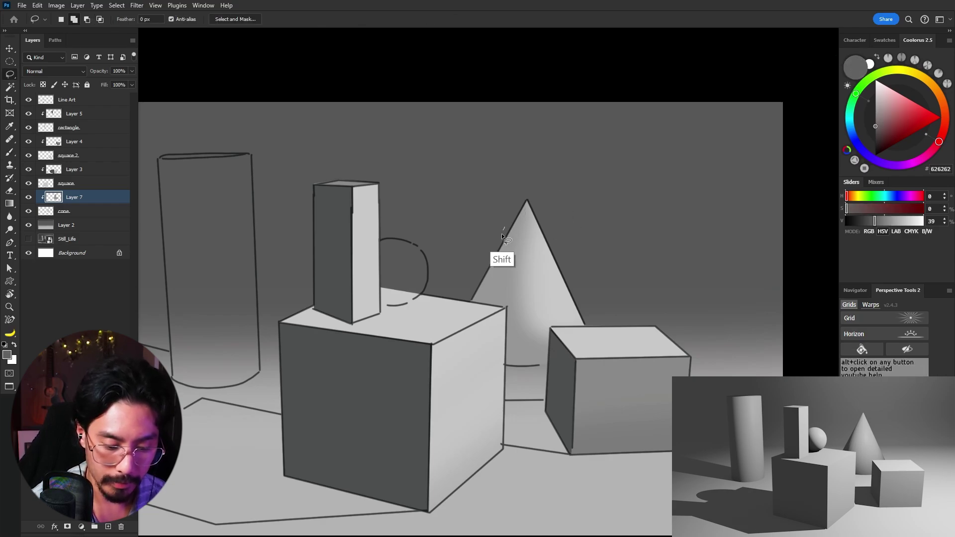
mouse_move(503, 229)
left_mouse_down()
mouse_move(499, 325)
mouse_move(530, 382)
mouse_move(449, 272)
left_mouse_up()
key("b")
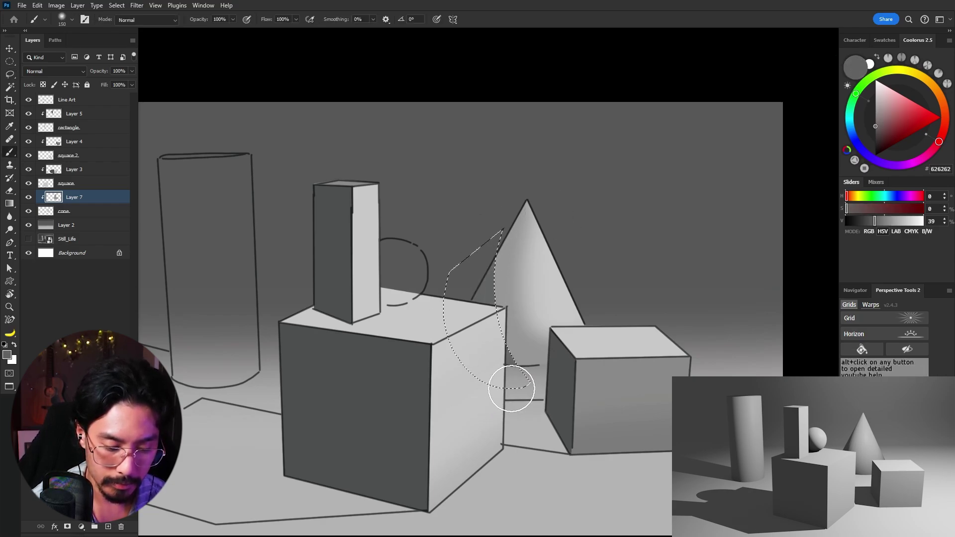
mouse_move(496, 217)
left_mouse_down()
mouse_move(488, 313)
mouse_move(518, 410)
left_mouse_up()
key("ctrl+d")
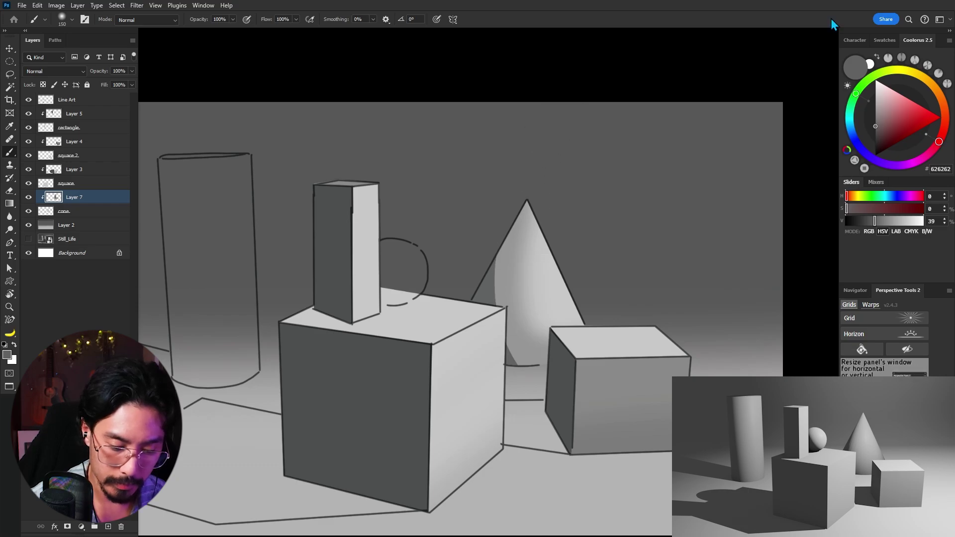
left_click_drag(483, 246, 578, 388)
key("ctrl+z")
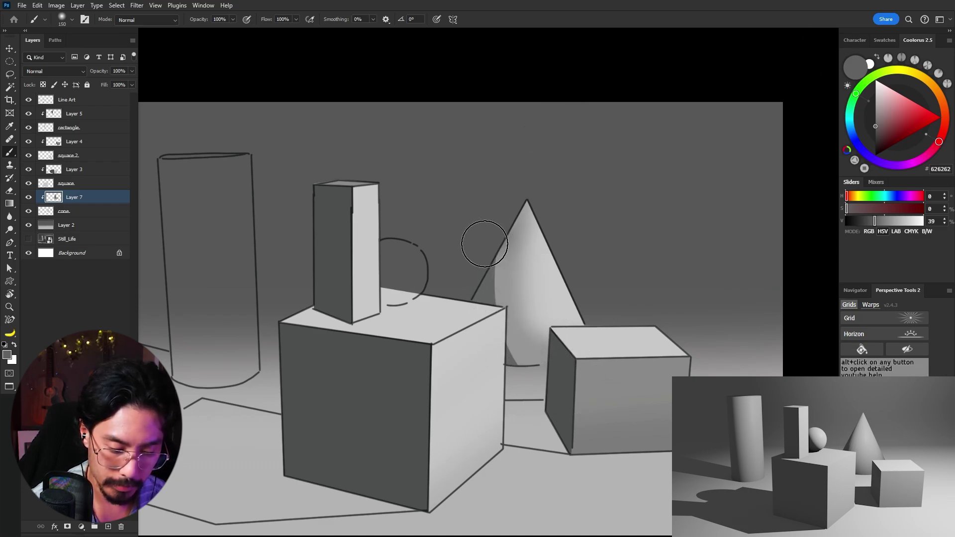
left_click_drag(485, 243, 568, 385)
key("ctrl+z")
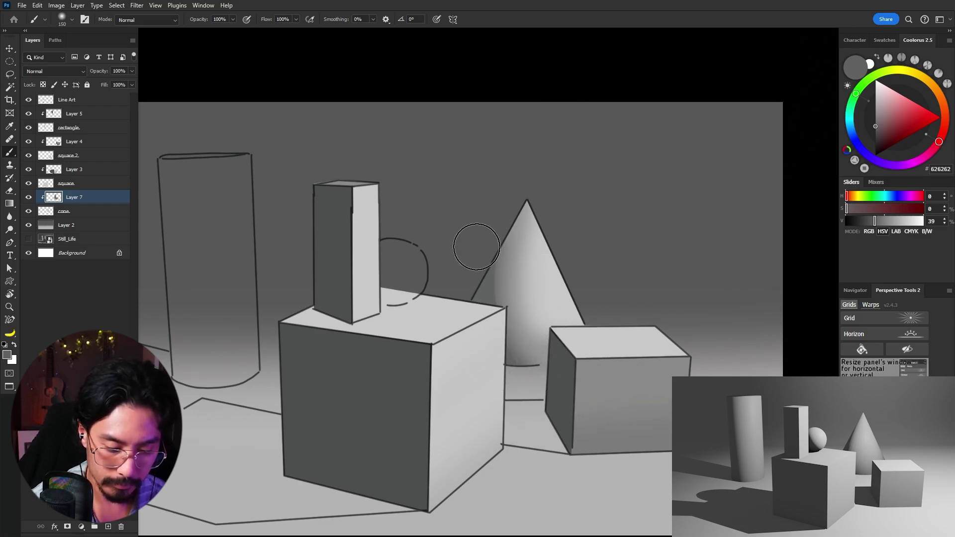
Sample dark grey 4D4E4E from the large cube's left face and deepen the cone's shadow side with soft shading on Layer 7
left_click(875, 136)
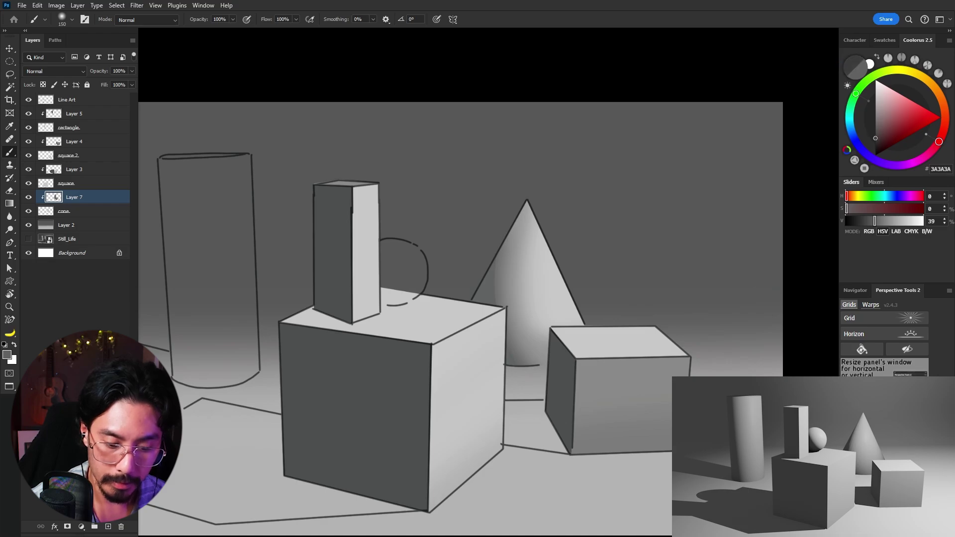
left_click(371, 424, "alt")
key("l")
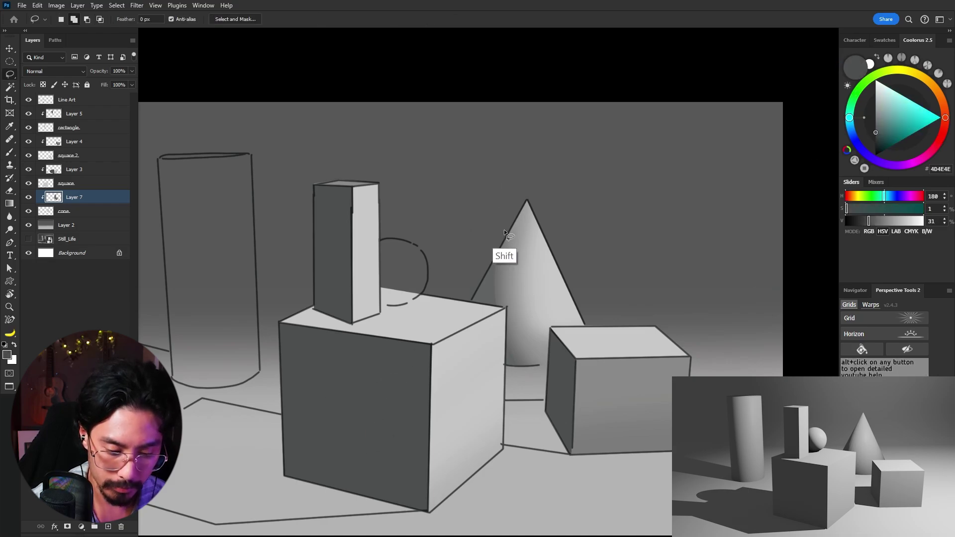
mouse_move(501, 235)
left_mouse_down()
mouse_move(492, 294)
mouse_move(542, 397)
mouse_move(471, 366)
mouse_move(496, 250)
mouse_move(521, 358)
mouse_move(485, 387)
mouse_move(500, 401)
left_mouse_up()
key("ctrl+z")
key("b")
key("ctrl+d")
left_click_drag(671, 281, 696, 297)
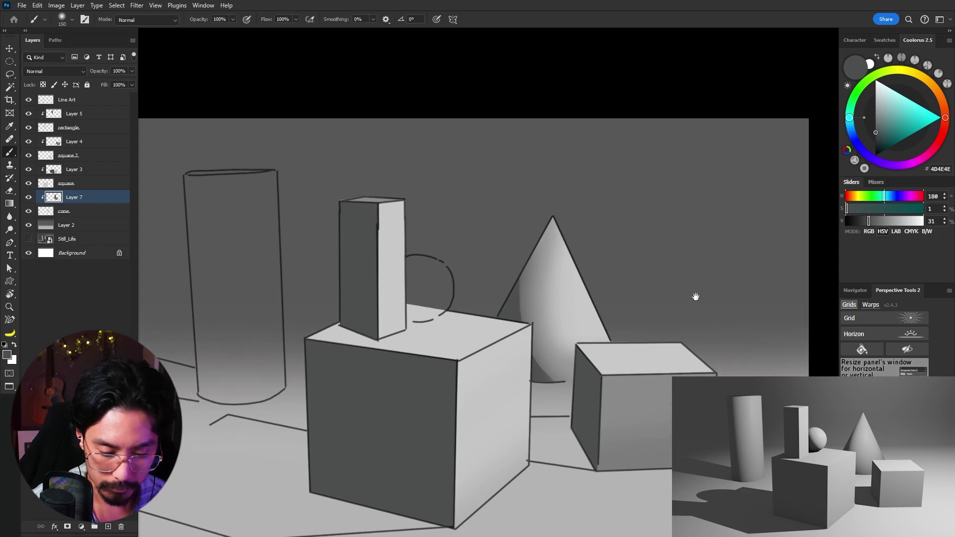
key("l")
key("b")
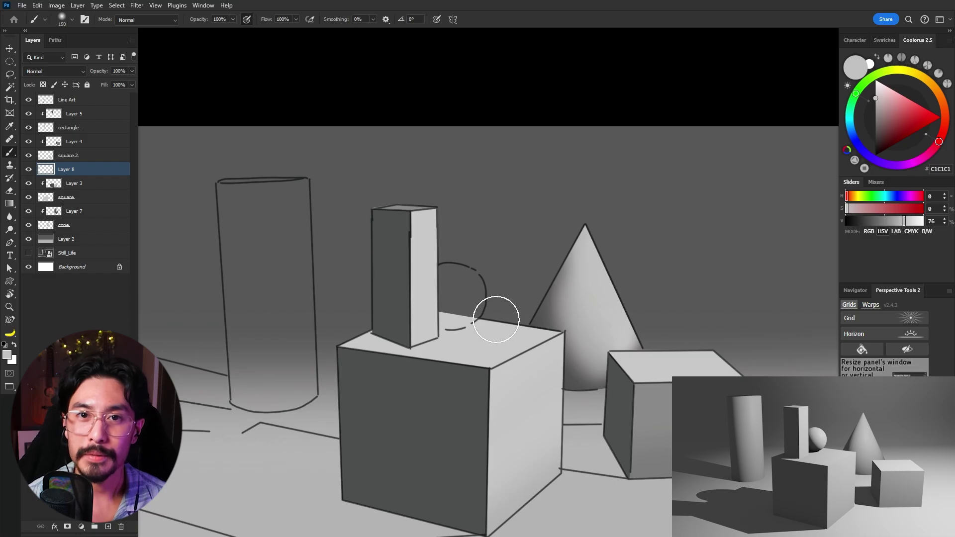
Draw a circular marquee around the sphere's outline on Layer 8 and nudge it left and down to fit the line art
key("m")
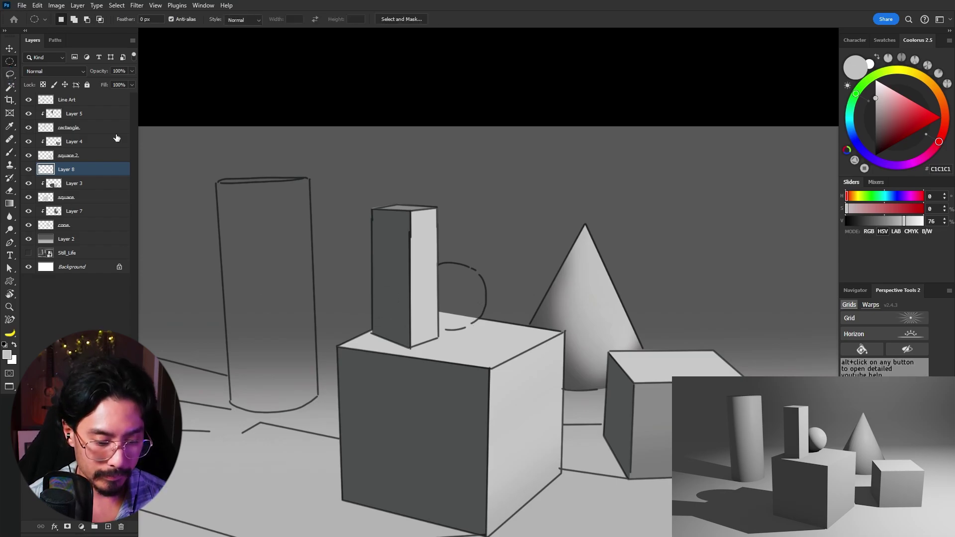
scroll(435, 289, "up", 2)
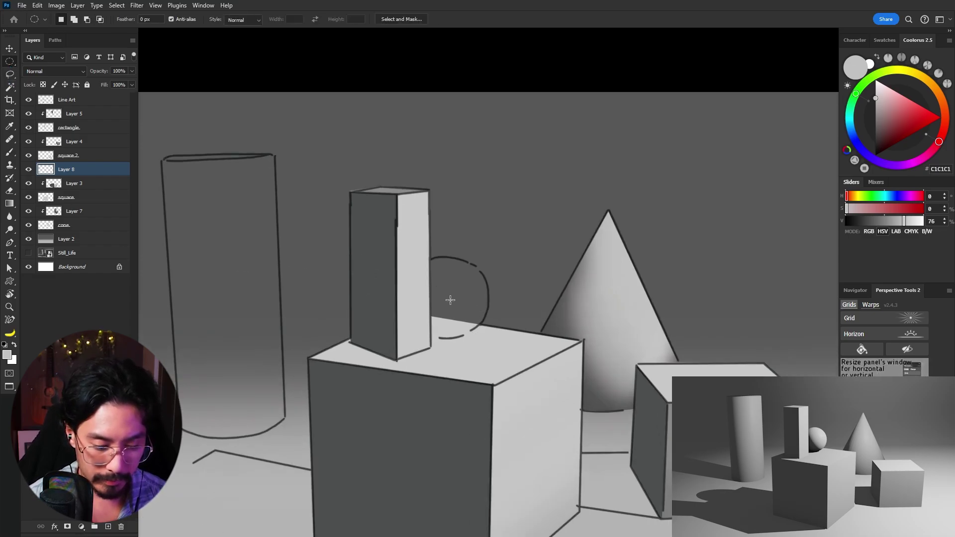
left_click_drag(451, 301, 493, 253)
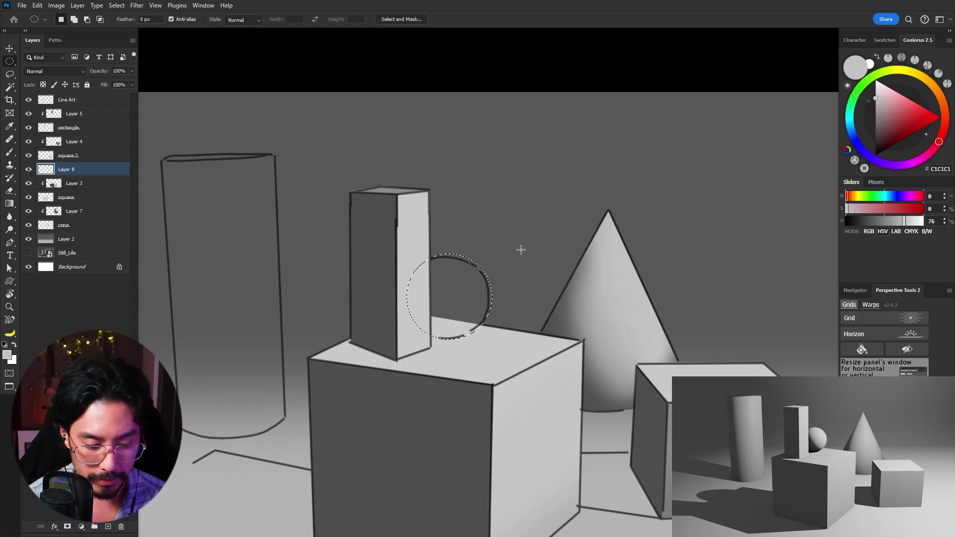
key("Left")
key("Left")
key("Left")
key("Left")
key("Left")
key("Left")
key("Down")
Fill the sphere selection with light grey C0C0C0 sampled from the cone and deselect
key("b")
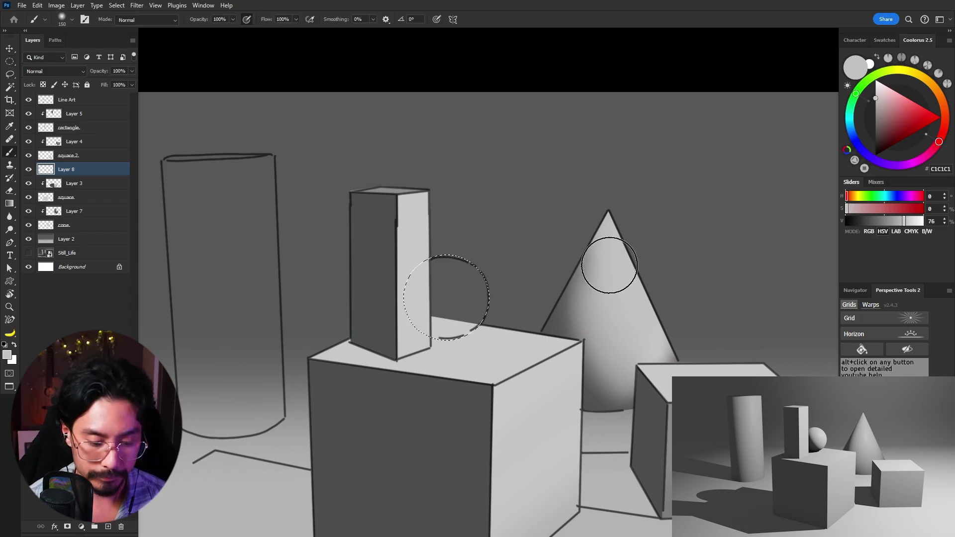
left_click(622, 273, "alt")
key("alt+BackSpace")
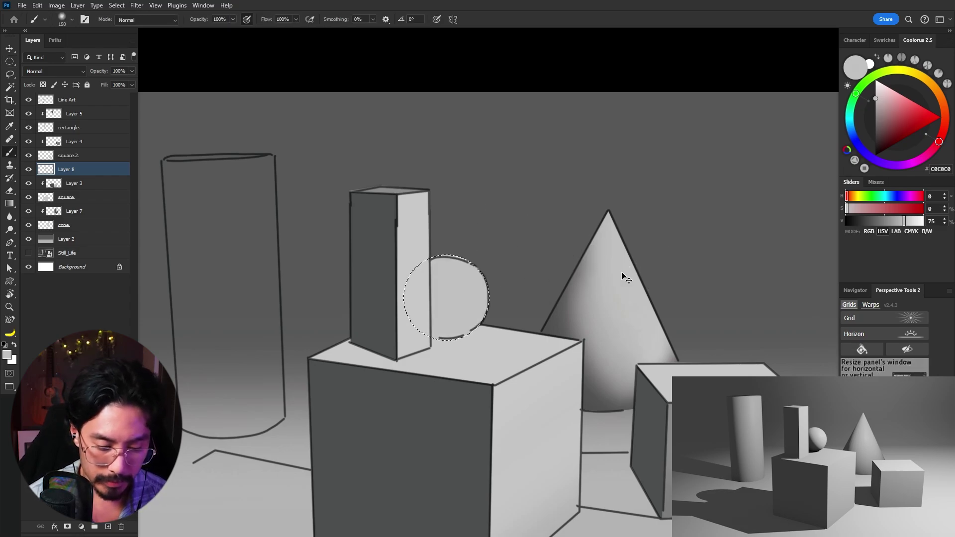
scroll(473, 300, "down", 1)
key("ctrl+d")
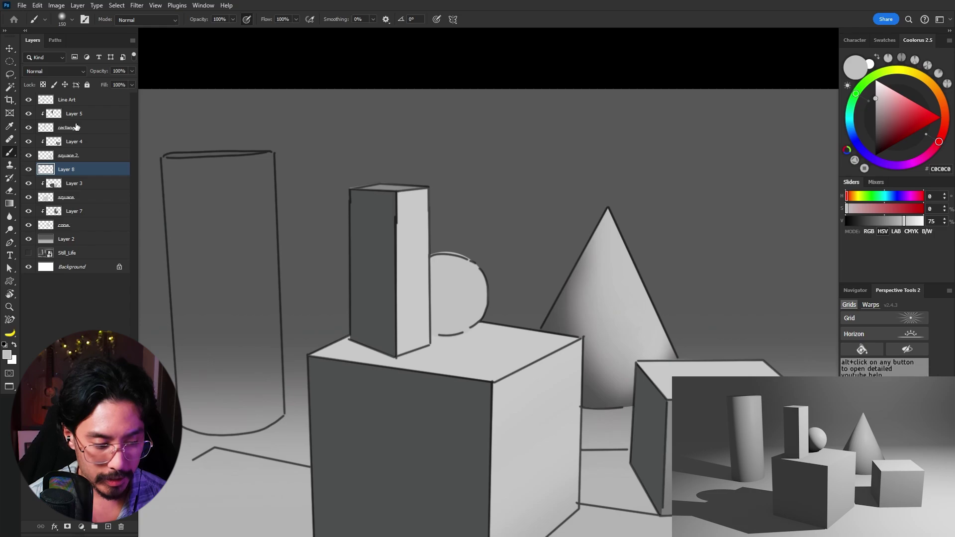
Lower the Line Art layer's opacity to 25%
left_click(103, 104)
left_click(101, 83)
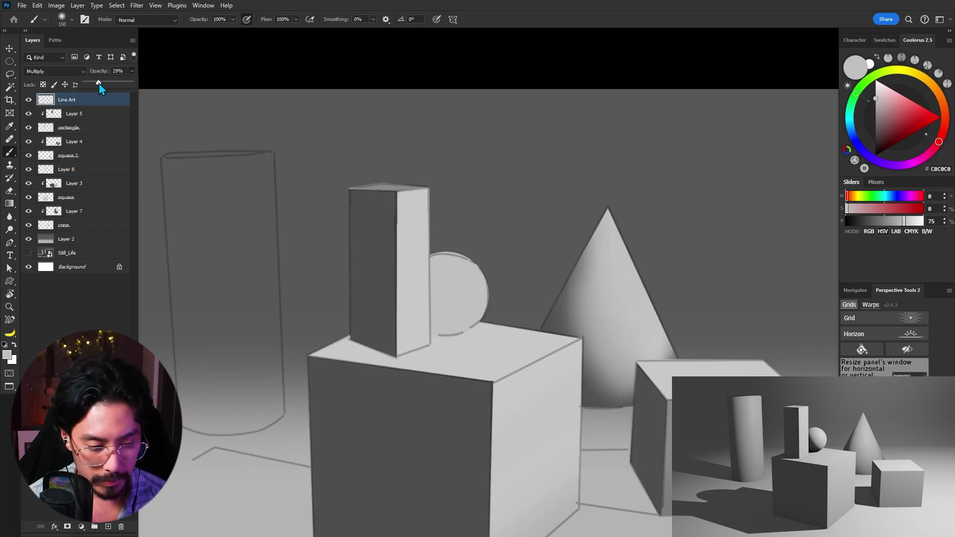
left_click_drag(98, 83, 96, 83)
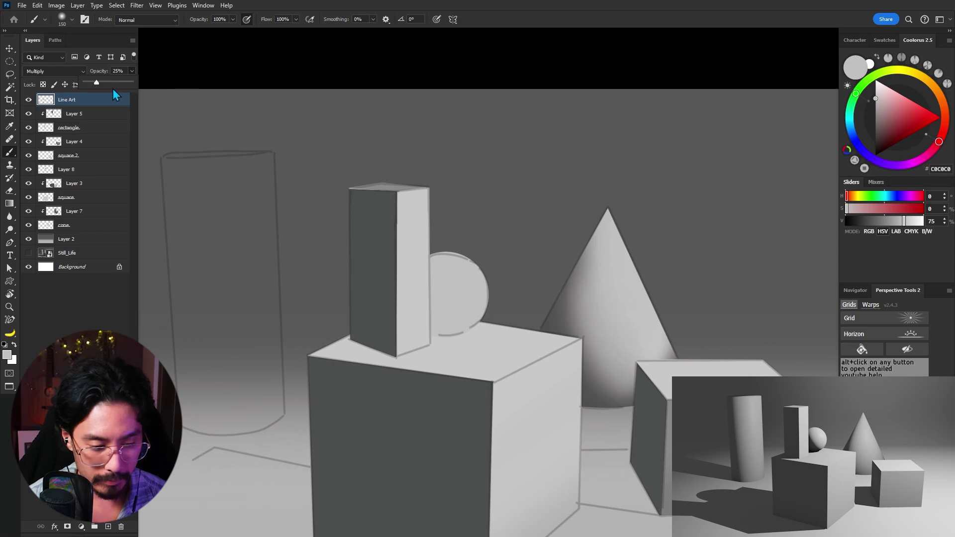
Add a new layer above the sphere's Layer 8 and clip it to that layer
left_click_drag(445, 261, 427, 228)
left_click(441, 254, "ctrl")
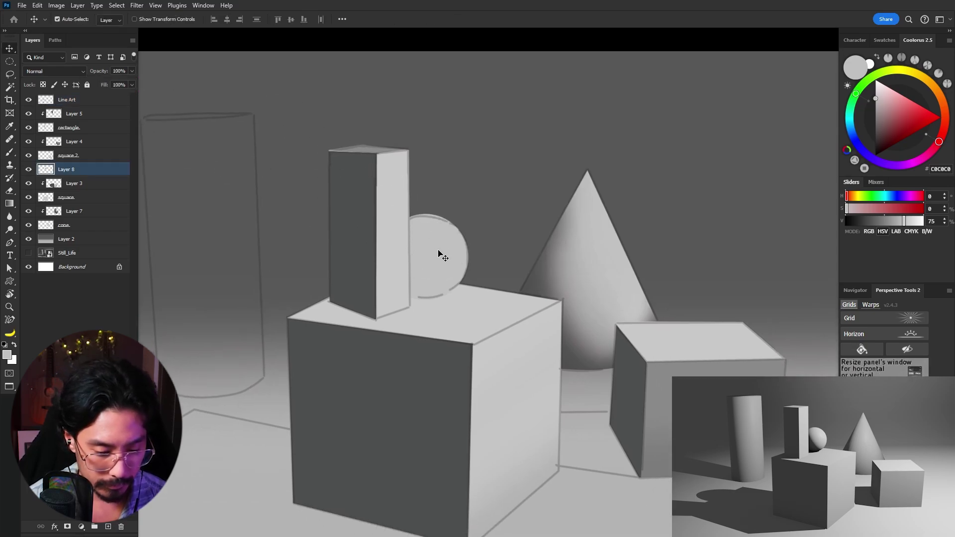
key("ctrl+shift+alt+n")
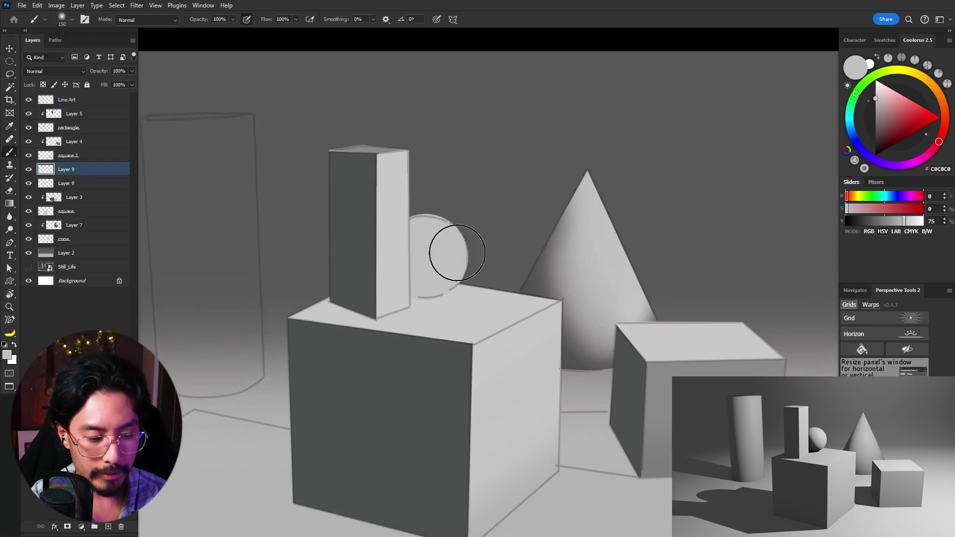
left_click(109, 174, "alt")
Shade the sphere's lower left side with grey 676767 using a 100 px soft brush on the clipped layer
left_click_drag(530, 306, 578, 321)
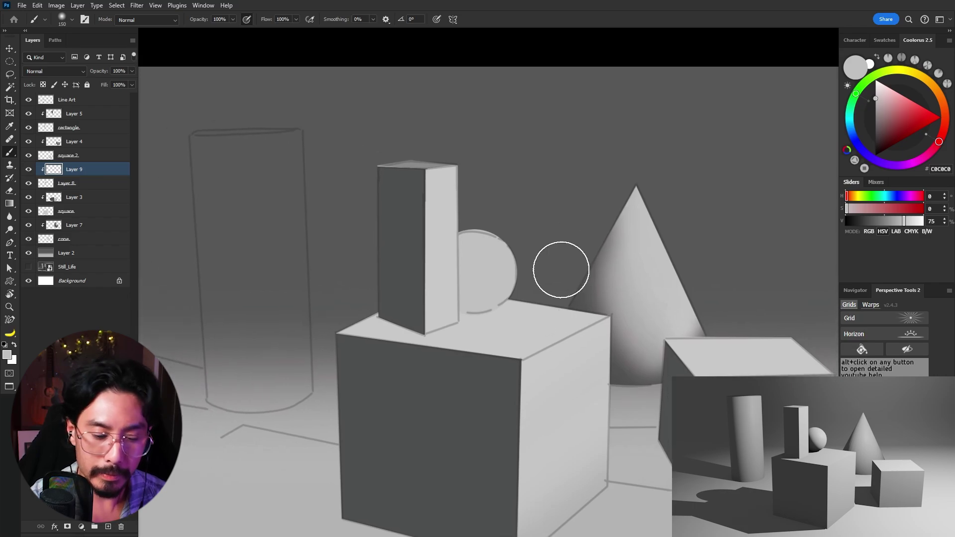
left_click_drag(875, 98, 876, 124)
mouse_move(457, 264)
left_mouse_down()
mouse_move(503, 336)
mouse_move(475, 291)
mouse_move(490, 342)
left_mouse_up()
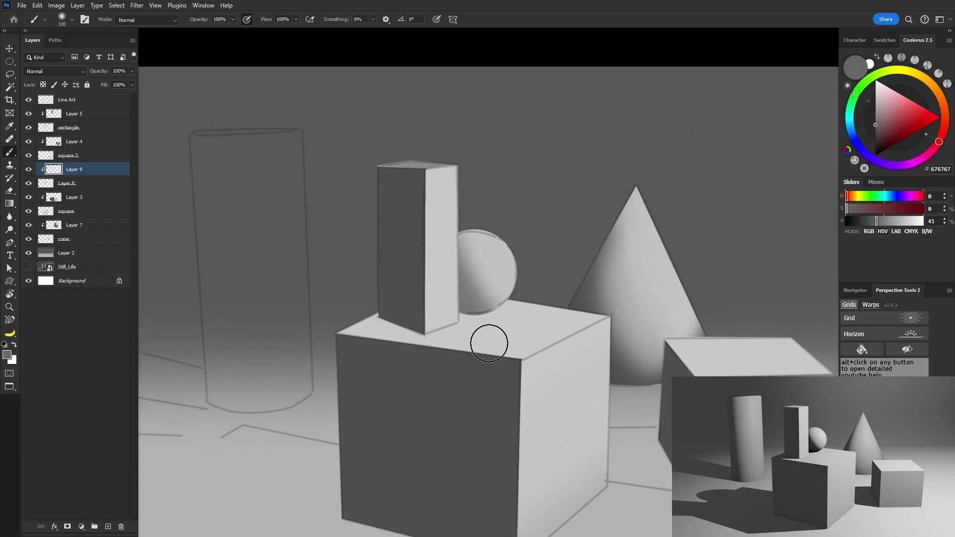
Deepen the shadow along the sphere's lower left edge with dark grey 323232 and a smaller soft brush
key("bracketleft")
key("bracketleft")
key("bracketleft")
left_click(876, 133)
left_click(876, 141)
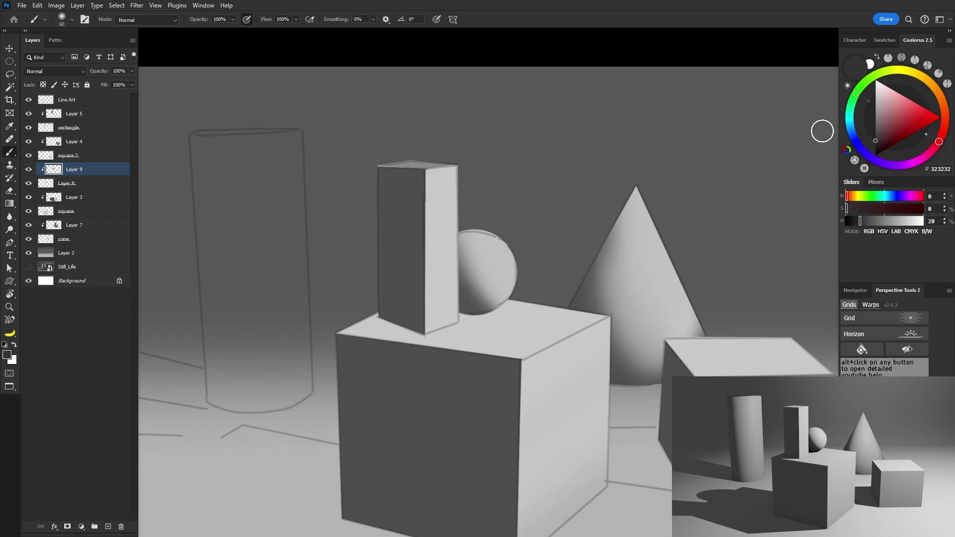
key("[")
left_click_drag(463, 298, 483, 318)
left_click_drag(664, 270, 688, 245)
key("p")
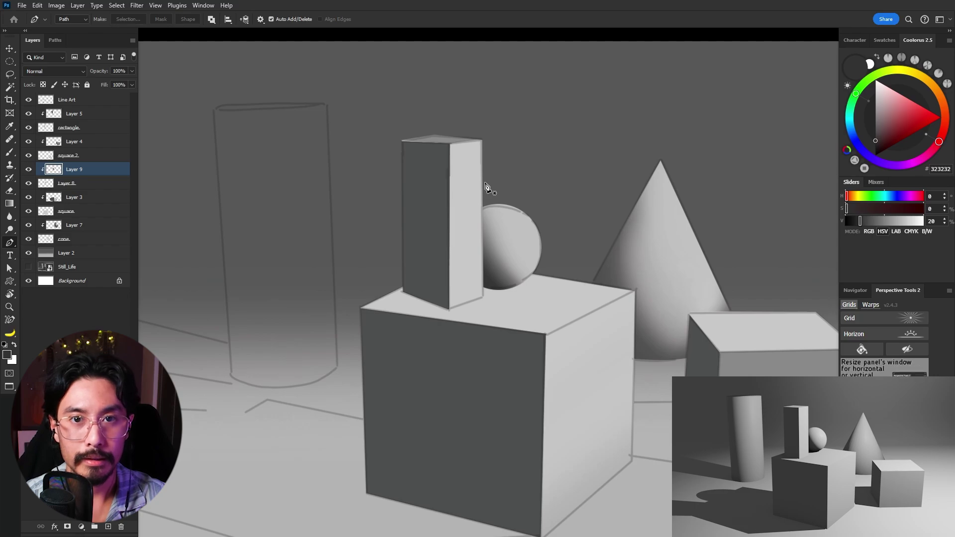
key("b")
mouse_move(493, 214)
left_mouse_down()
mouse_move(488, 253)
mouse_move(506, 267)
mouse_move(538, 256)
left_mouse_up()
key("ctrl+z")
Draw a closed Pen path curving across the sphere's lower left and over the large cube's top, and turn it into a selection
key("p")
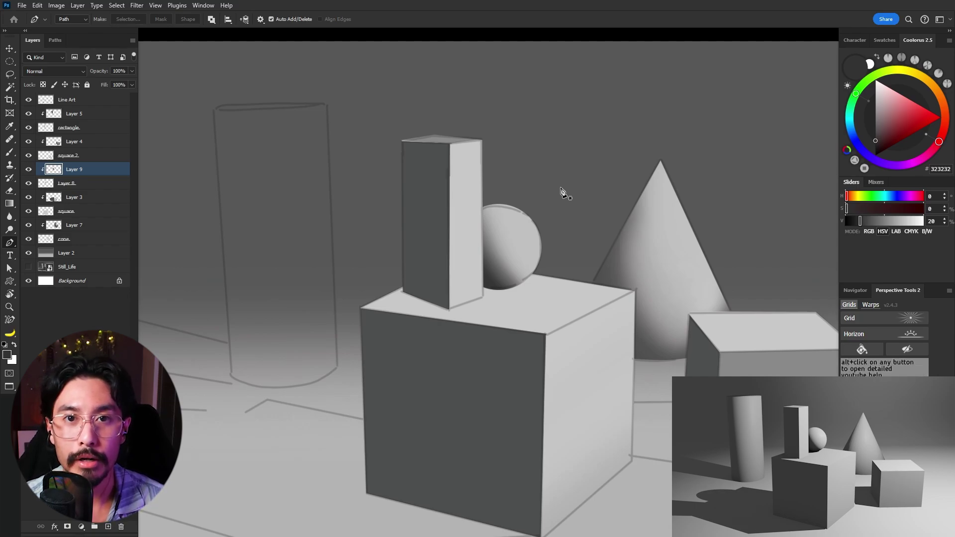
left_click(474, 208)
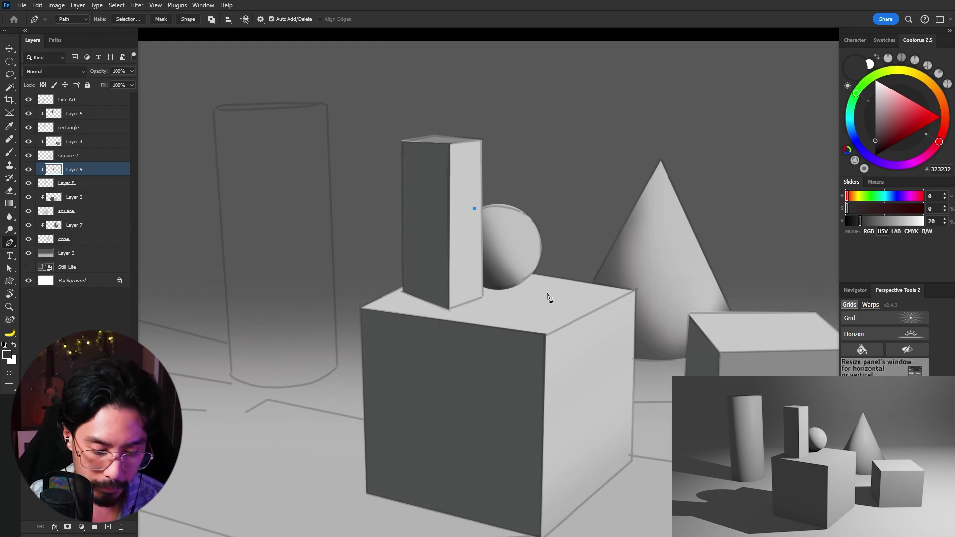
left_click_drag(546, 290, 621, 309)
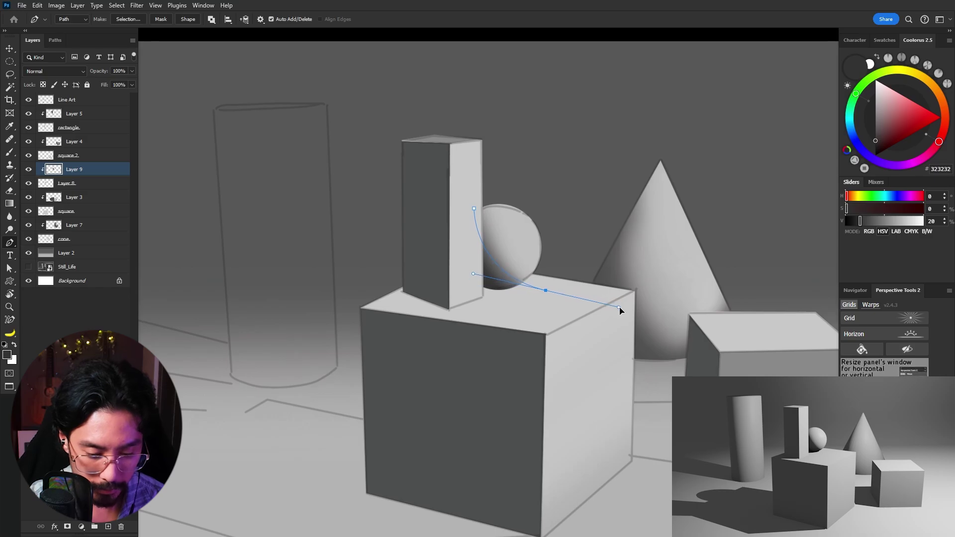
left_click(532, 330)
left_click(442, 329)
left_click(430, 300)
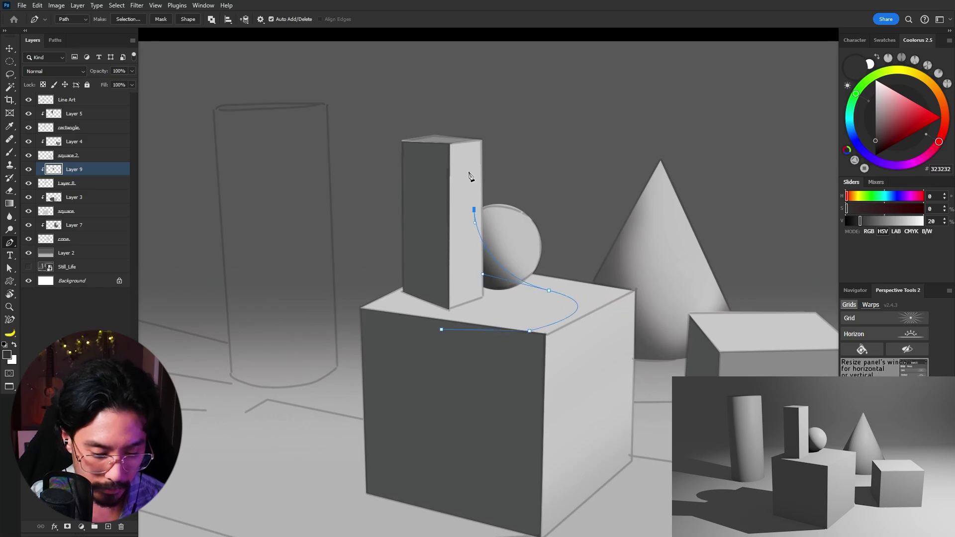
left_click(474, 209)
right_click(490, 301)
left_click(553, 348)
Invert the selection and brush the sphere's lower right edge on Layer 9 with a 100 px soft brush in 323232, leaving nothing selected
key("b")
key("bracketright")
key("bracketright")
key("bracketright")
key("bracketright")
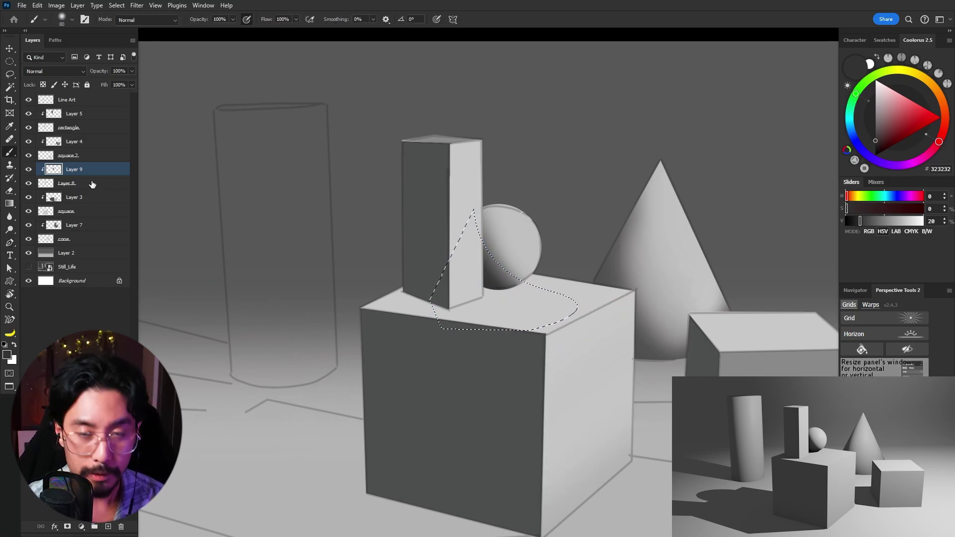
key("bracketright")
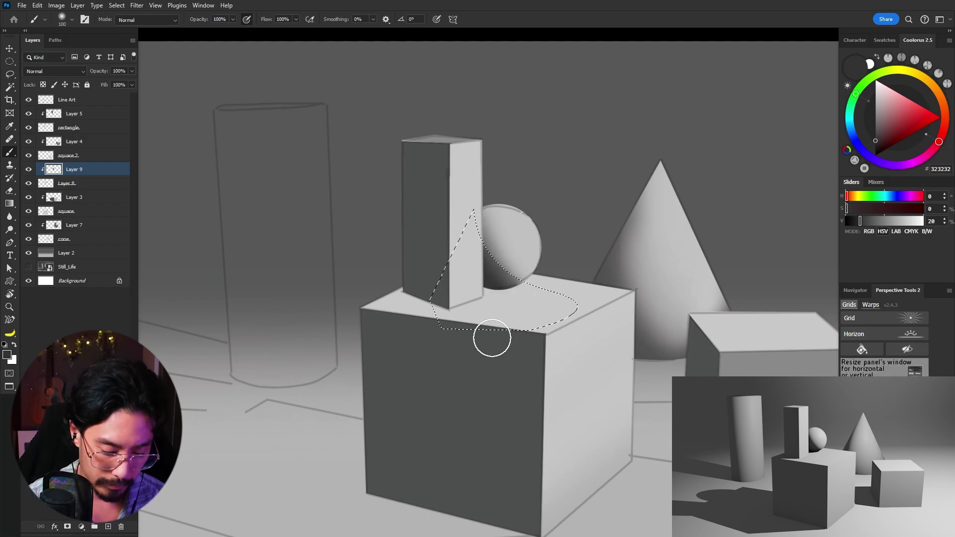
key("ctrl+shift+i")
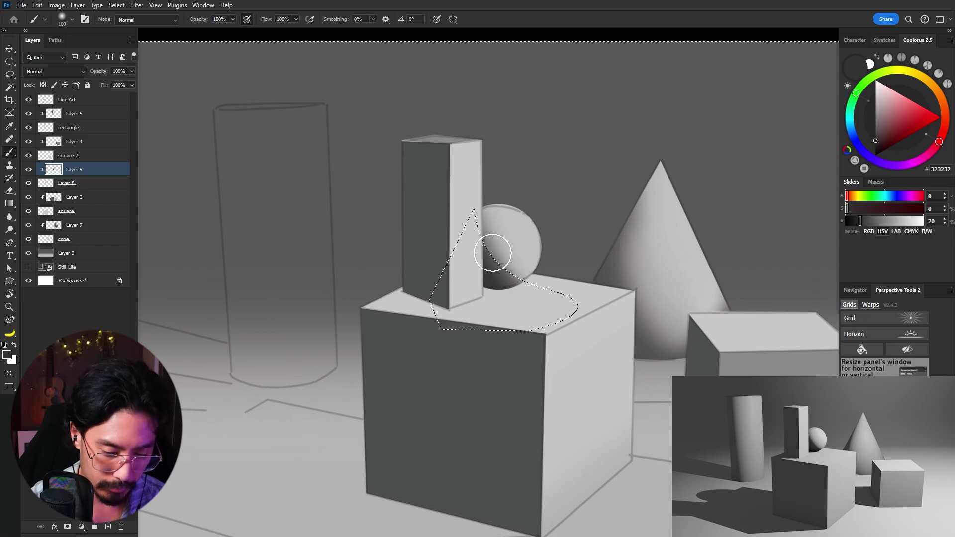
left_click_drag(542, 238, 531, 285)
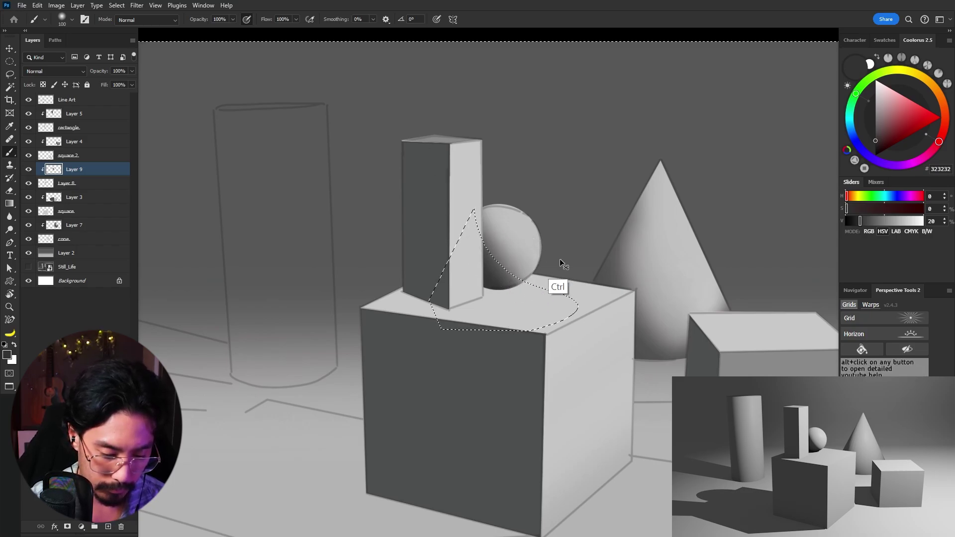
key("ctrl+d")
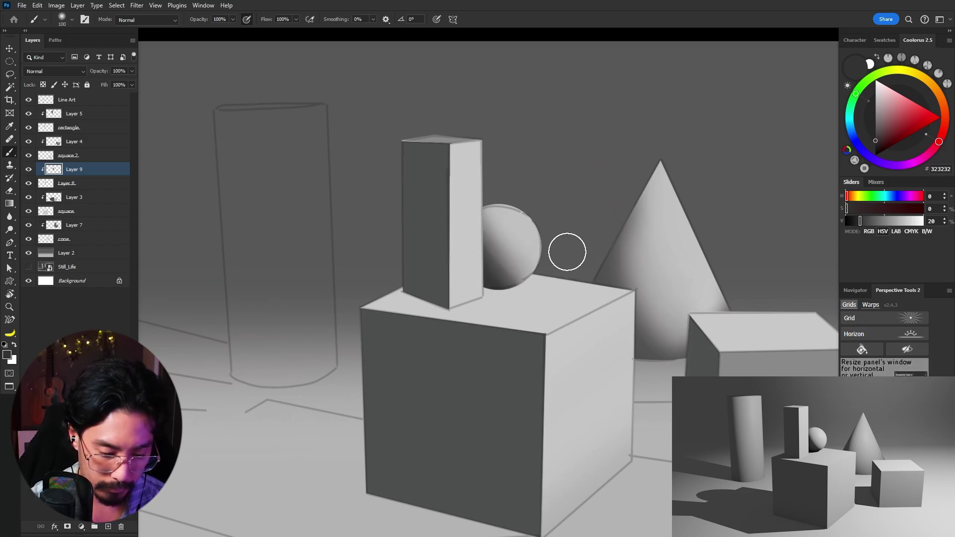
key("z")
left_click(538, 289)
left_click_drag(539, 289, 612, 283)
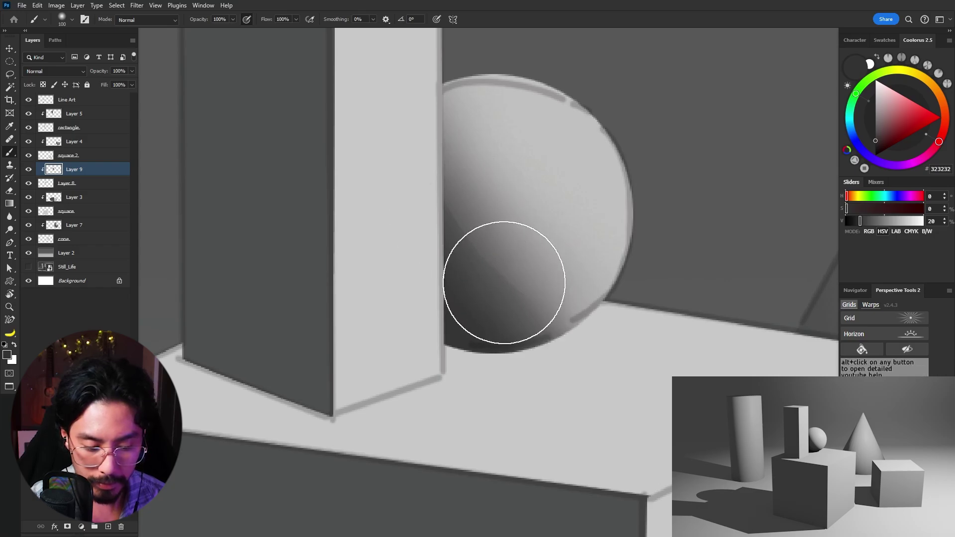
key("ctrl+space")
key("ctrl+0")
key("b")
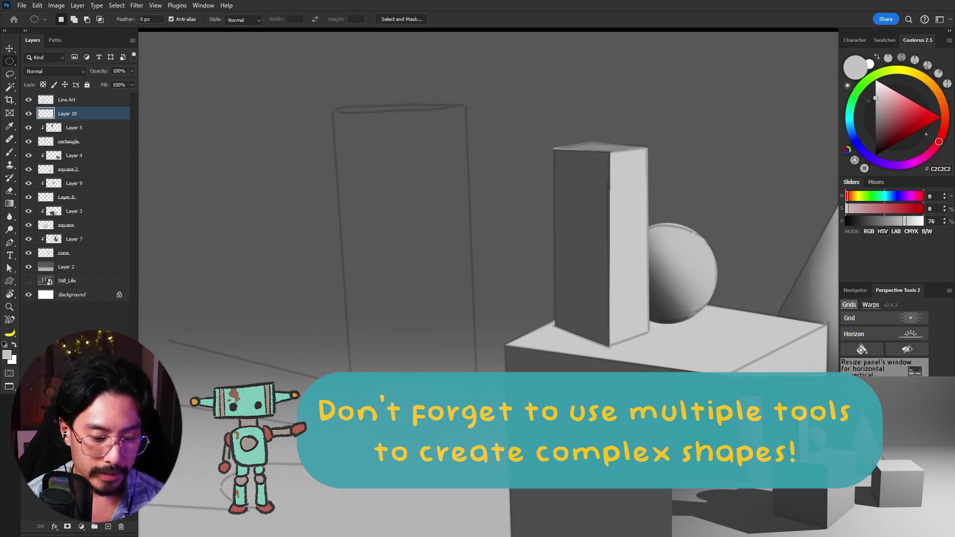
Select an ellipse fitted to the curve of the cylinder's base and fill it with light grey C2C2C2 on Layer 10, leaving nothing selected
scroll(453, 441, "up", 3)
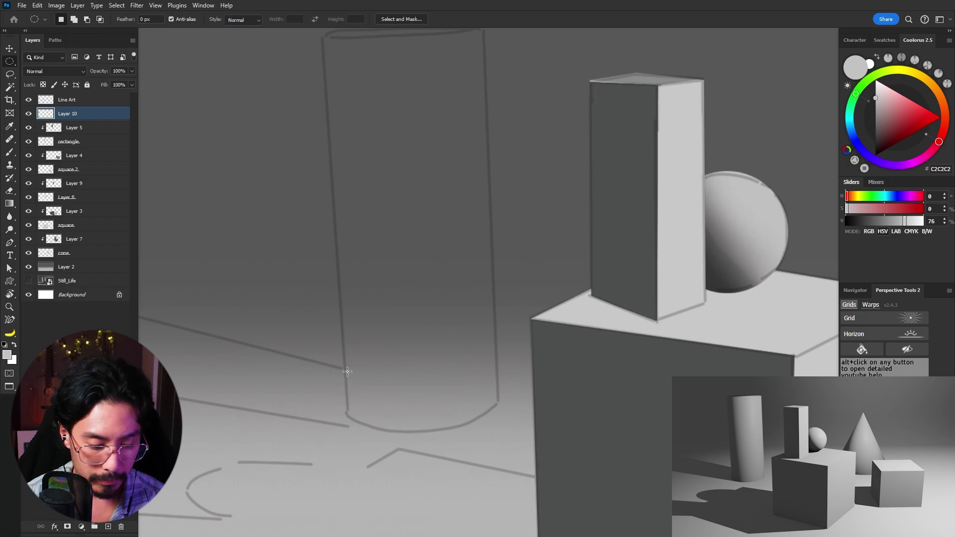
left_click_drag(344, 369, 497, 429)
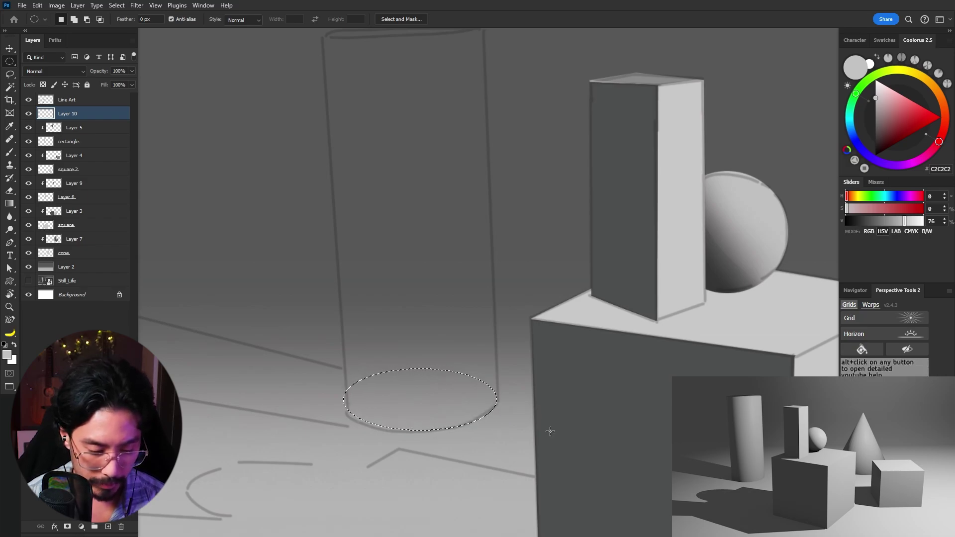
key("Down")
key("Down")
key("Down")
key("Down")
key("Right")
key("Right")
key("Right")
left_click_drag(570, 323, 564, 349)
key("alt+BackSpace")
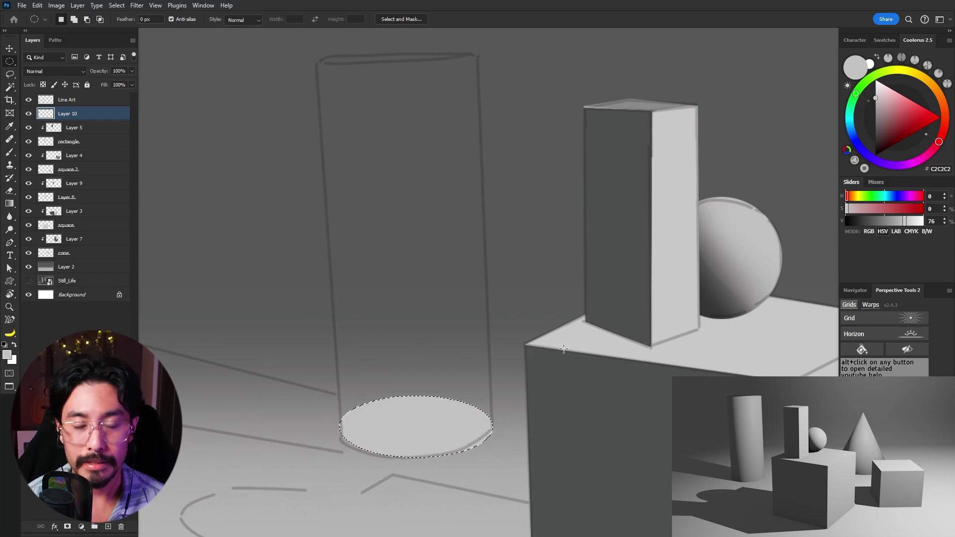
left_click_drag(531, 320, 529, 335)
scroll(518, 337, "down", 1)
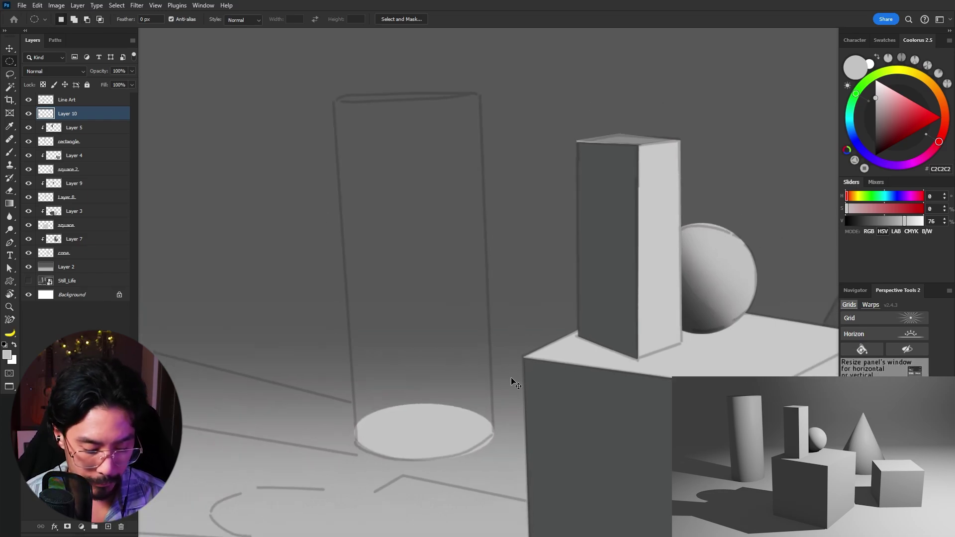
Duplicate the base ellipse layer, move the copy straight up to the cylinder's top and flatten its height to 17.78%
key("ctrl+j")
key("ctrl+t")
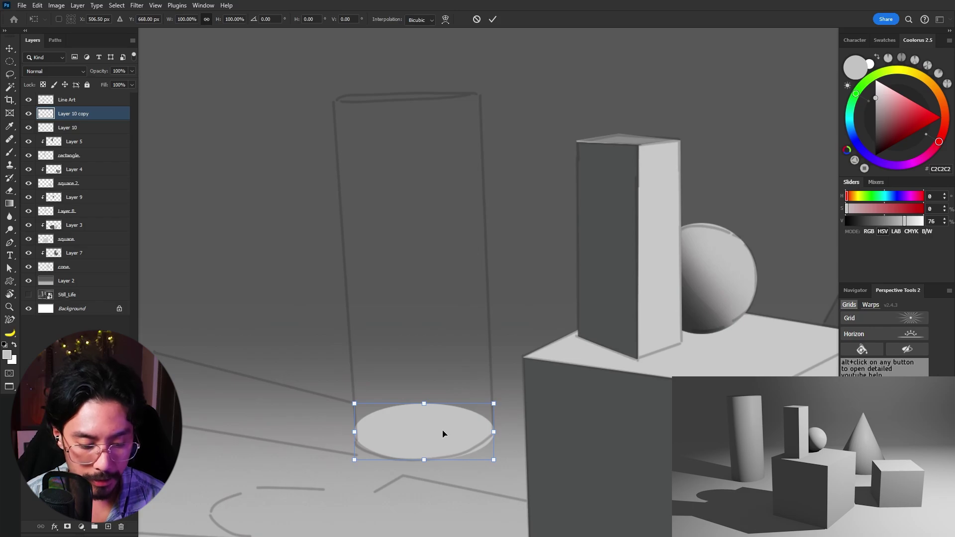
left_click_drag(443, 434, 441, 92)
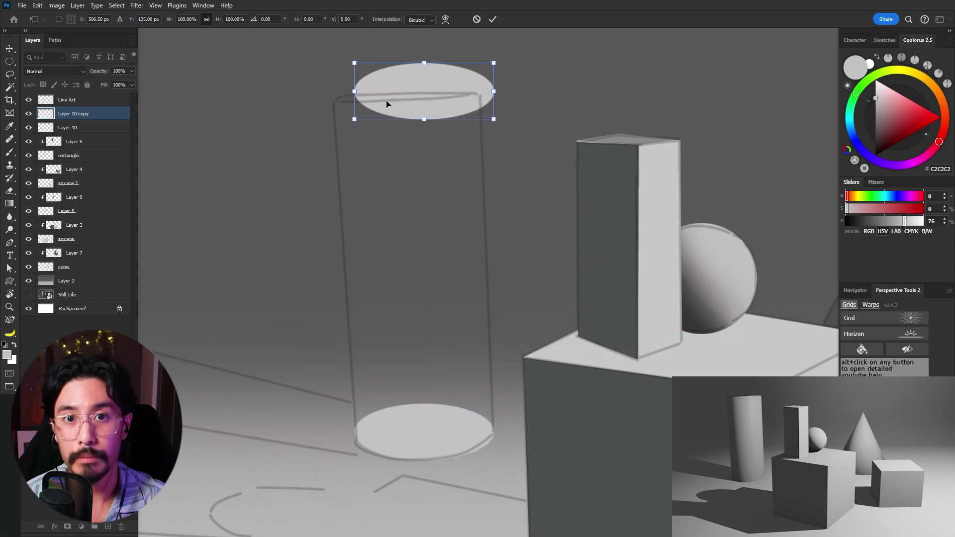
left_click_drag(450, 98, 454, 102)
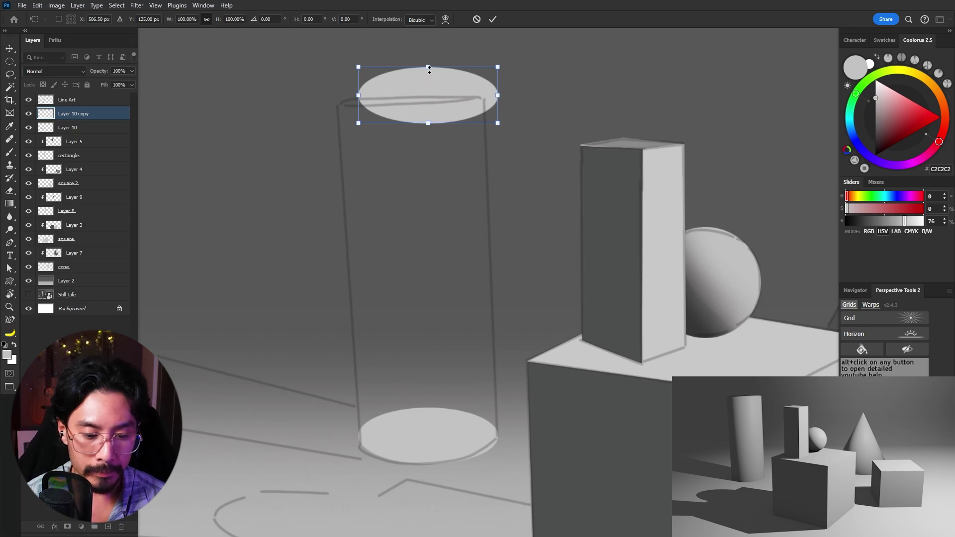
left_click_drag(429, 70, 452, 101)
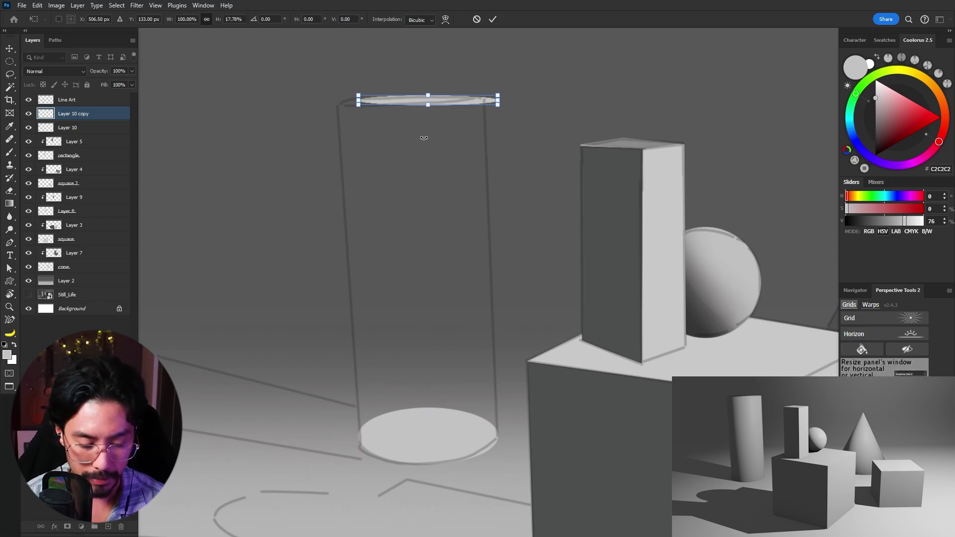
key("Return")
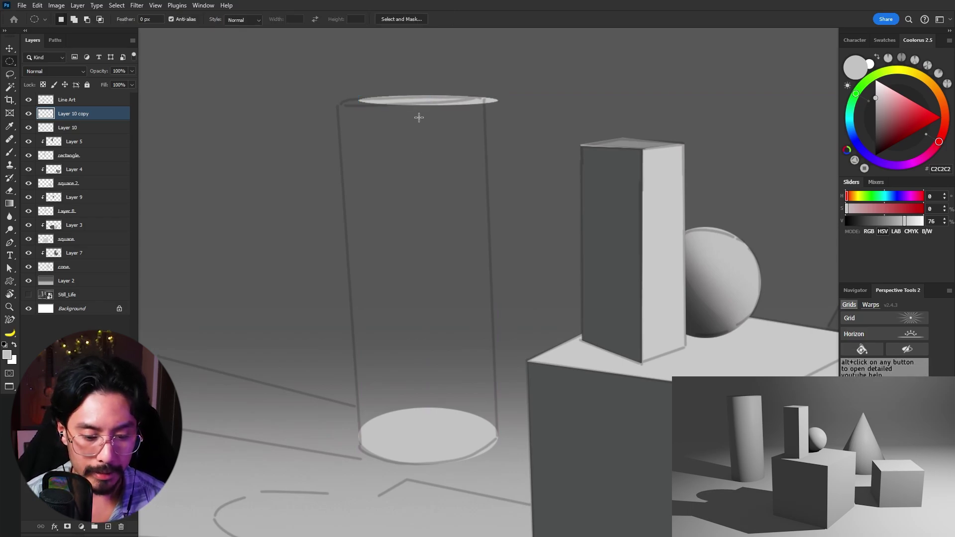
Toggle the visibility of the top and base ellipse layers off and on to check each one
left_click_drag(474, 194, 473, 216)
left_click_drag(410, 189, 413, 189)
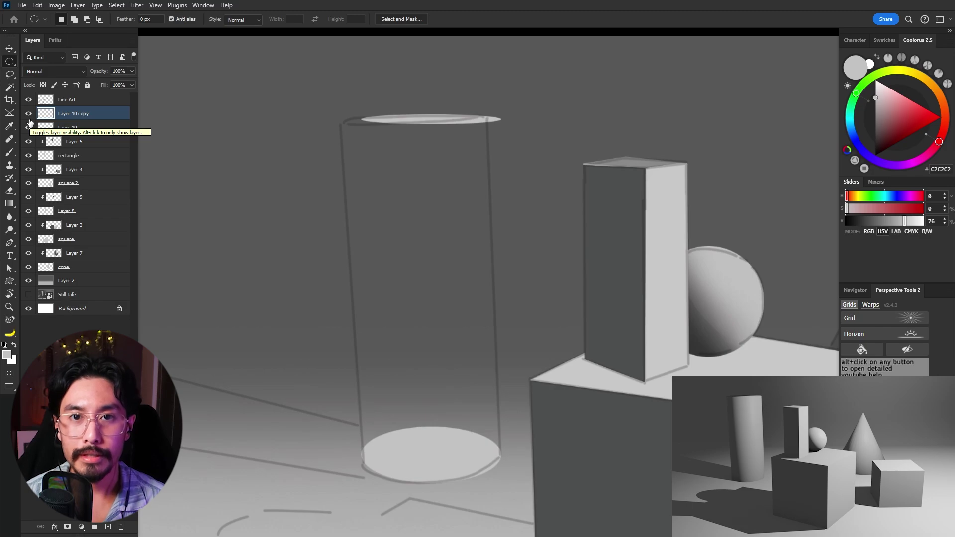
left_click(28, 115)
left_click(28, 116)
left_click(29, 127)
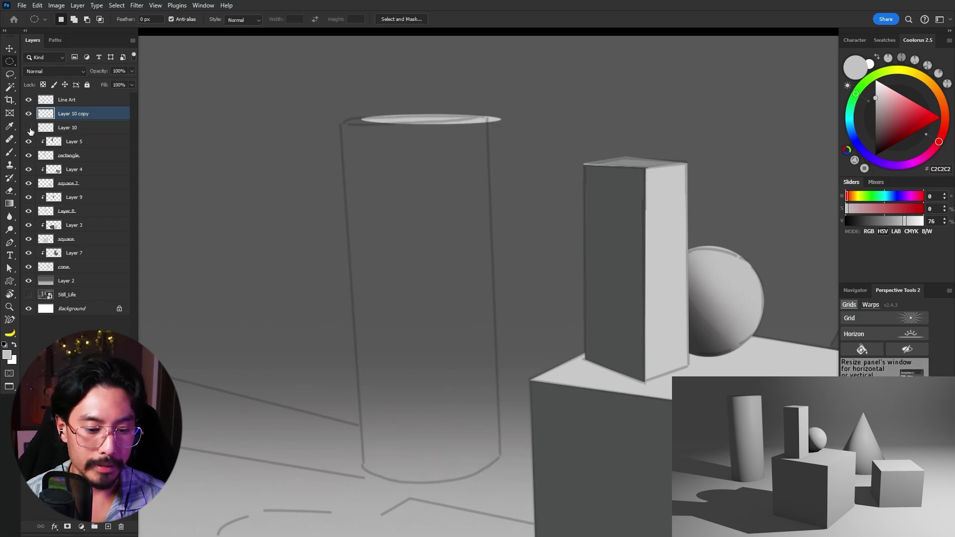
left_click(29, 128)
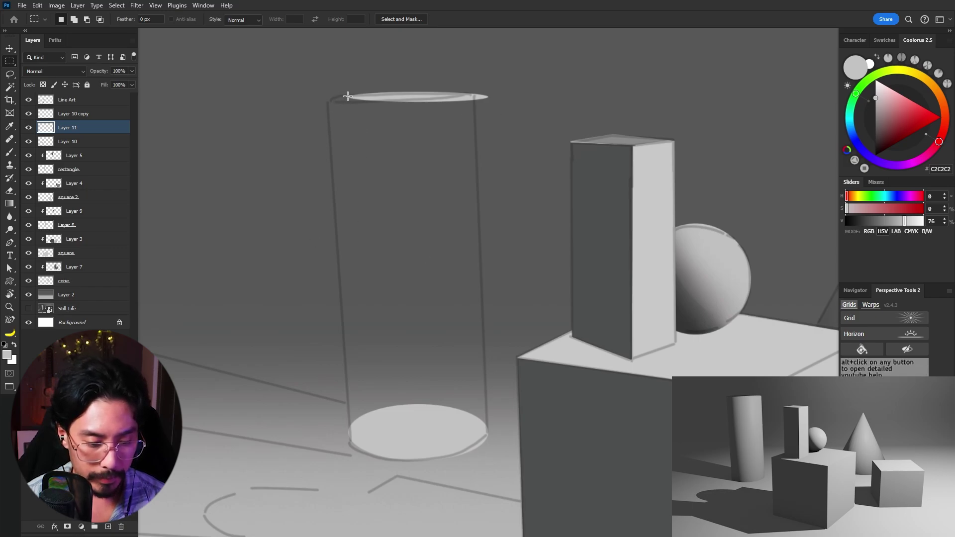
Fill a rectangle spanning between the two ellipses' widest points with light grey C2C2C2 on Layer 11, leaving nothing selected
left_click_drag(349, 96, 488, 435)
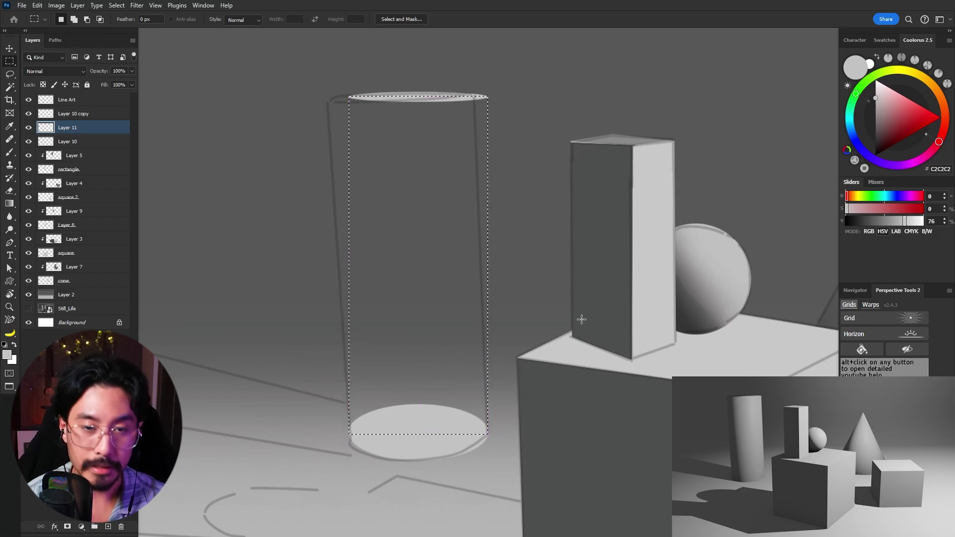
key("alt+BackSpace")
key("ctrl+d")
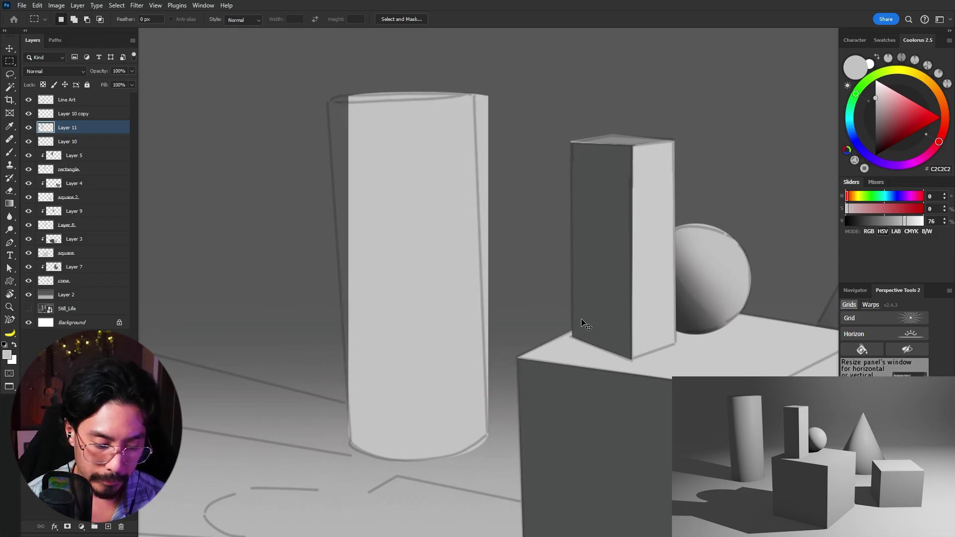
Hide the Line Art layer and try to adjust the right edge of the cylinder's middle rectangle with Free Transform
scroll(358, 219, "down", 2)
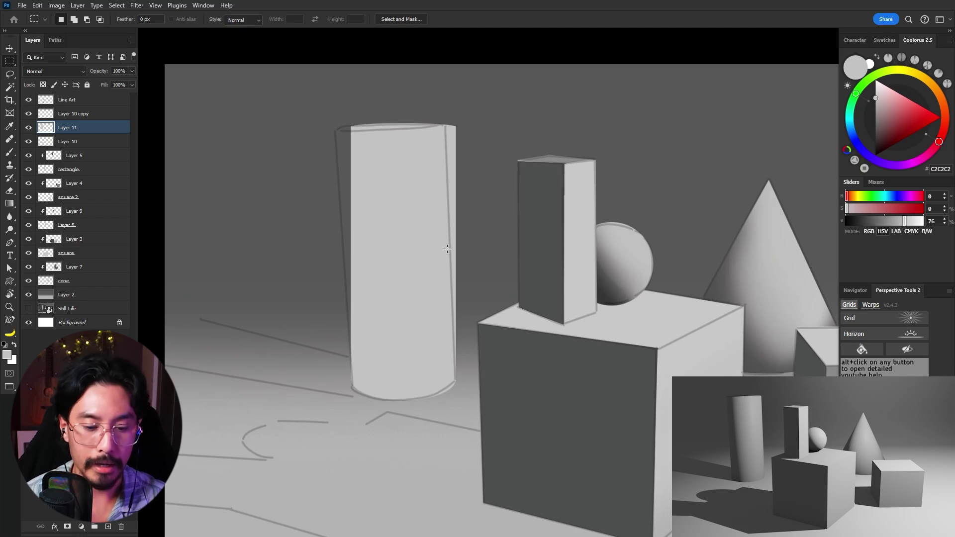
scroll(371, 211, "up", 4)
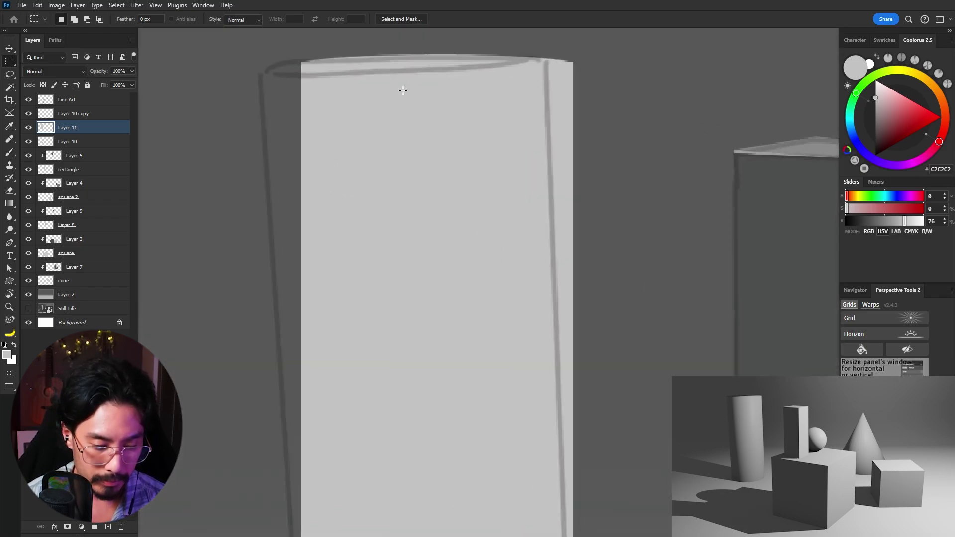
left_click(28, 99)
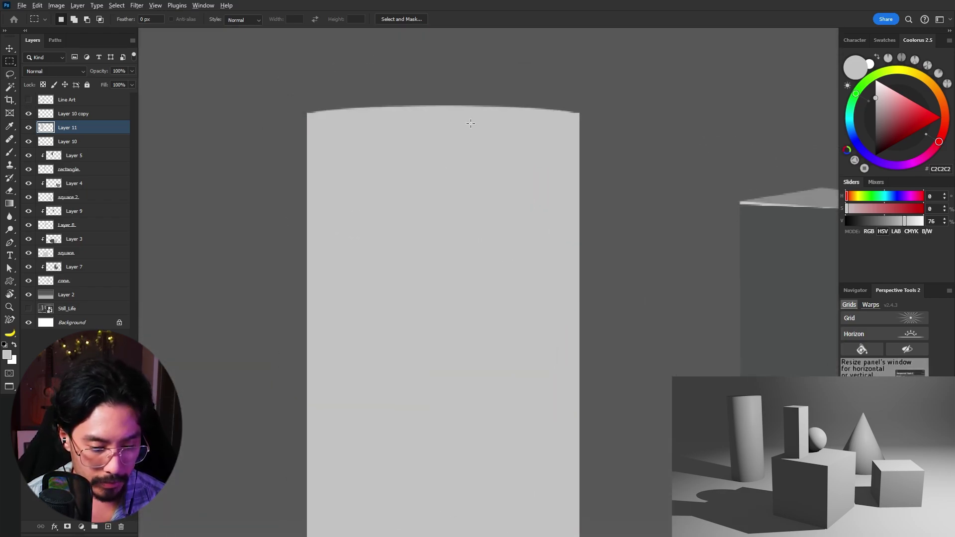
scroll(469, 122, "up", 2)
key("v")
key("ctrl+t")
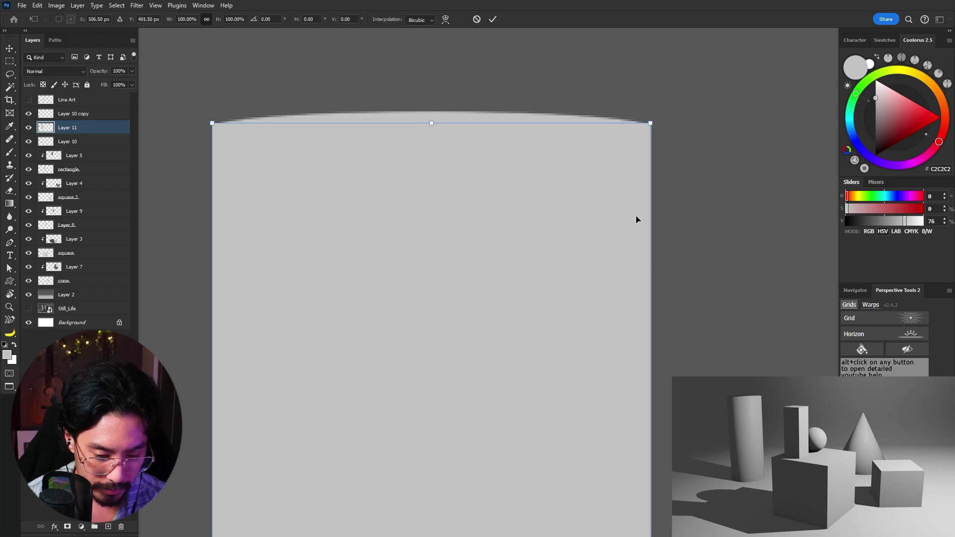
left_click_drag(650, 252, 648, 250)
key("Return")
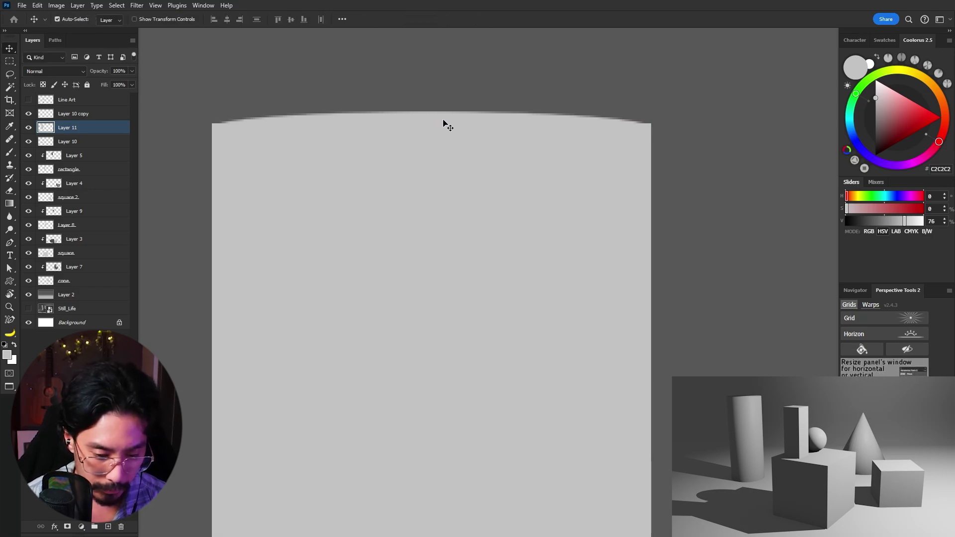
Nudge the top ellipse up to Y 130 px so its sides line up with the rectangle's upper corners
left_click(454, 119, "ctrl")
key("ctrl+t")
key("Up")
key("Up")
key("Up")
key("Up")
key("Up")
key("Up")
key("Up")
key("Up")
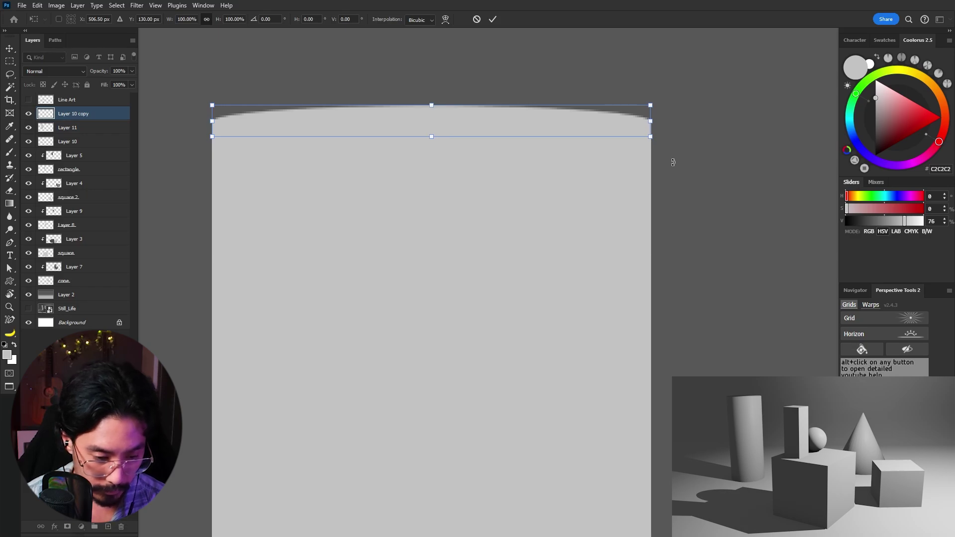
key("Return")
Confirm the top ellipse's placement and rename the three cylinder layers TOP, MIDDLE and BOTTOM
scroll(425, 160, "down", 10)
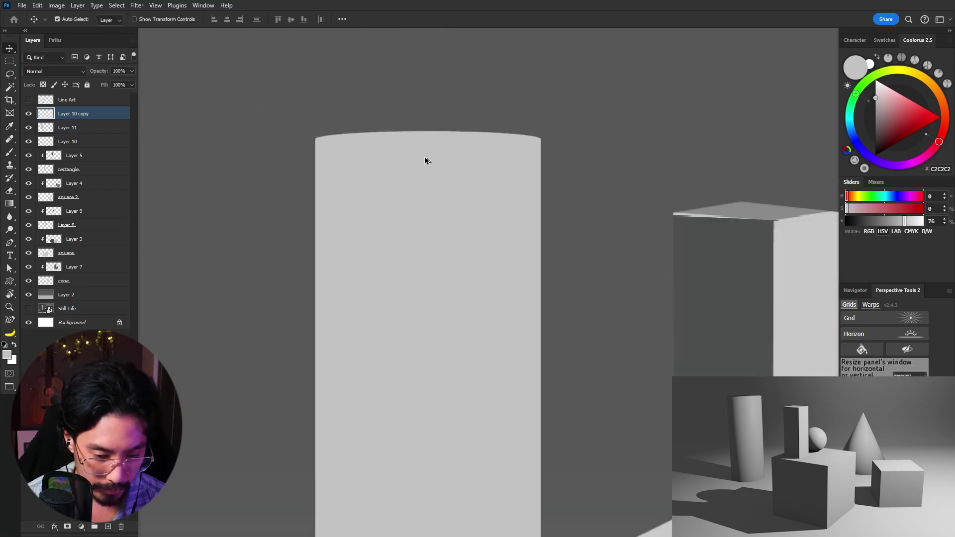
left_click_drag(486, 264, 428, 239)
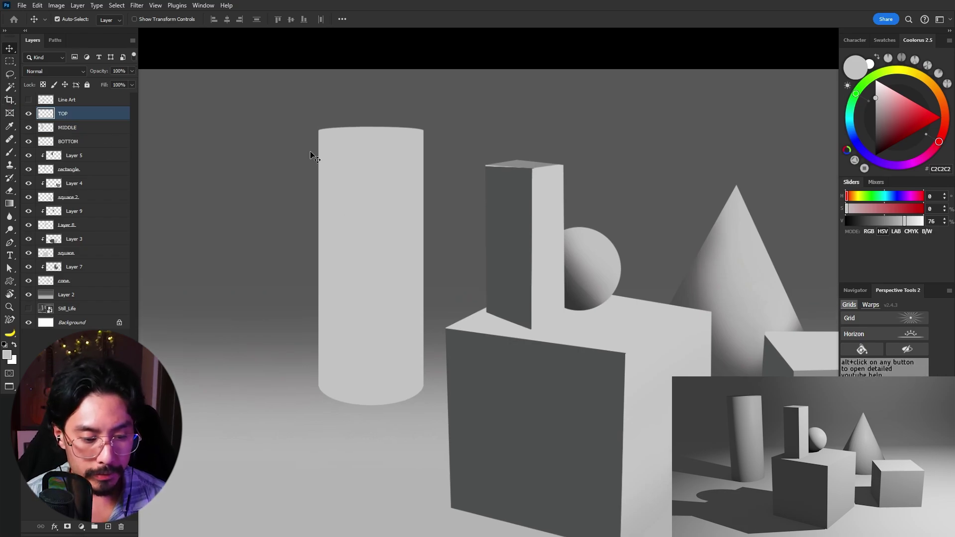
Try shifting the top ellipse away from the cylinder with Free Transform and cancel the move
key("ctrl+t")
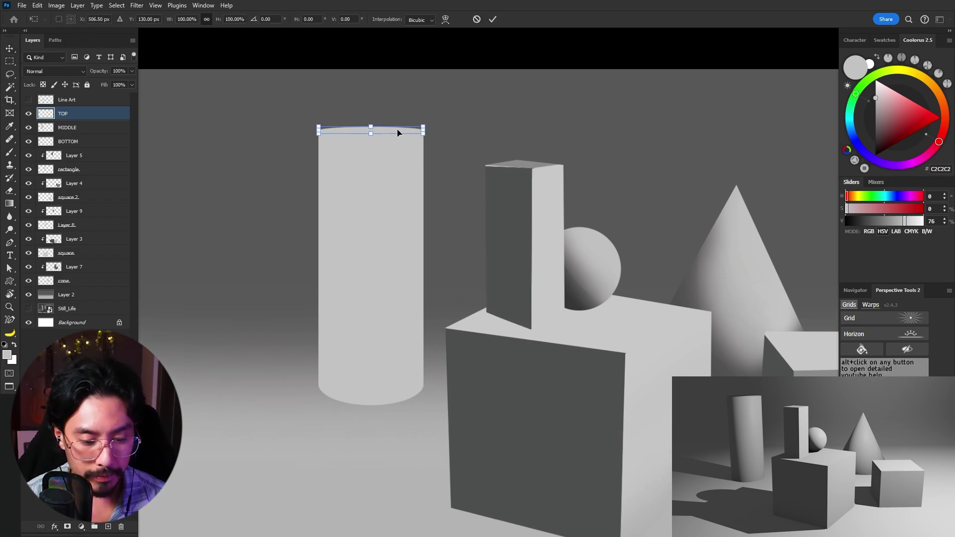
mouse_move(399, 133)
left_mouse_down()
mouse_move(385, 138)
mouse_move(409, 116)
mouse_move(409, 139)
left_mouse_up()
key("Escape")
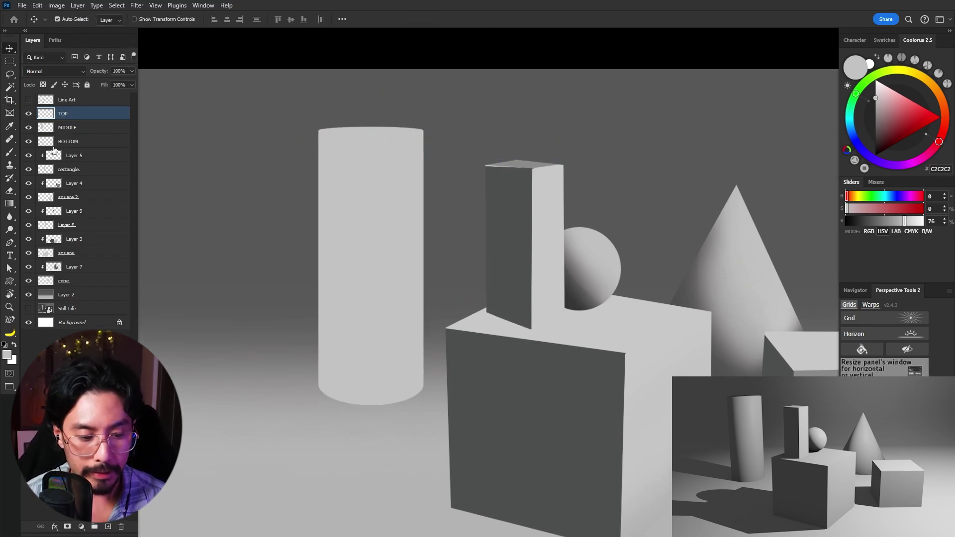
Merge the MIDDLE and BOTTOM layers into one, toggling the merged layer off and on to check it
left_click(75, 130)
left_click(73, 144, "shift")
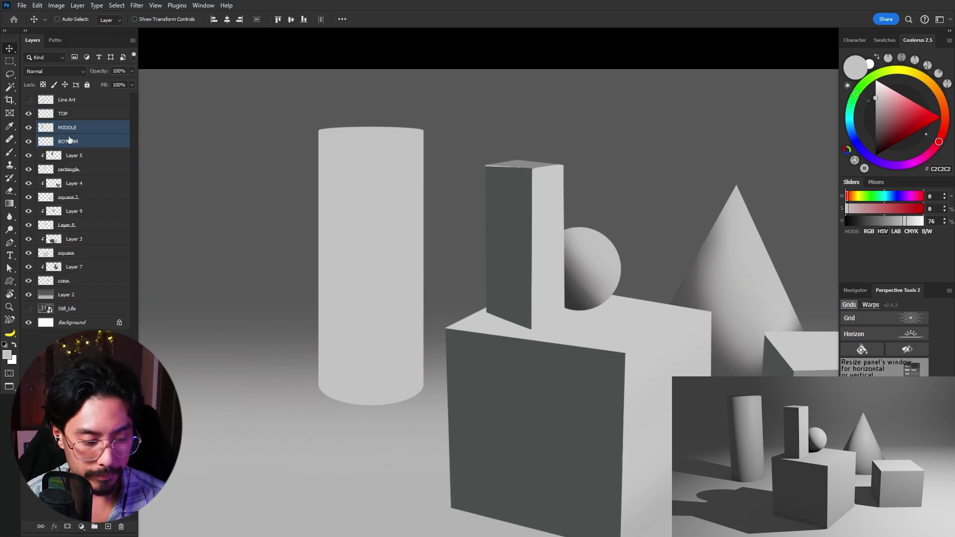
key("ctrl+e")
left_click(29, 127)
left_click(29, 127)
Try moving the merged cylinder body aside with Free Transform and cancel the move
key("ctrl+t")
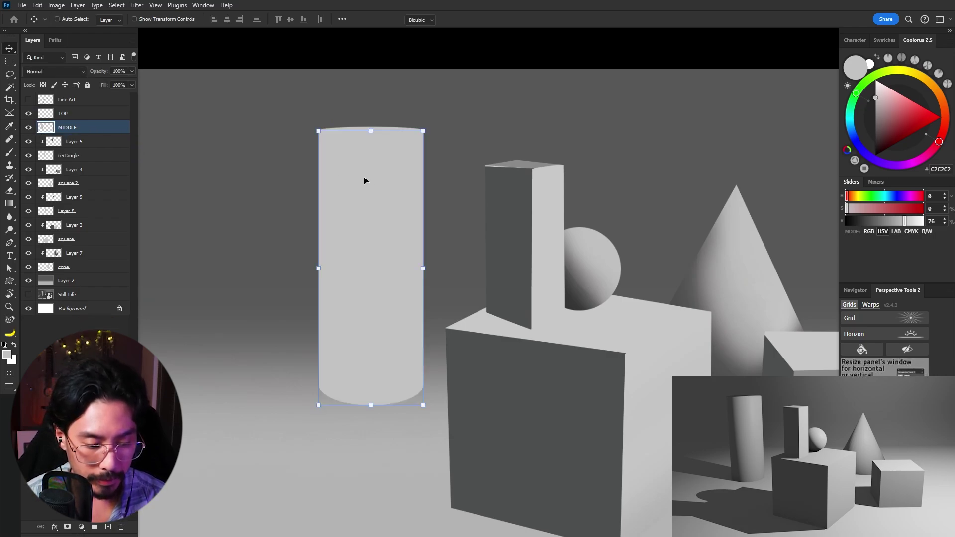
left_click_drag(364, 179, 203, 145)
key("Escape")
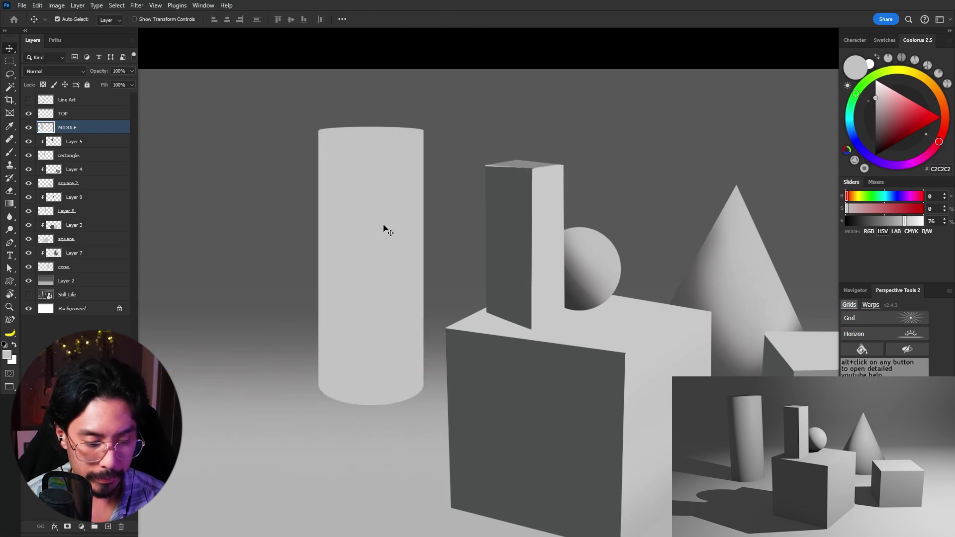
Add a layer clipped to MIDDLE and brush soft grey 7D7D7D shading down the cylinder's left side with a 175 px brush
left_click(74, 117)
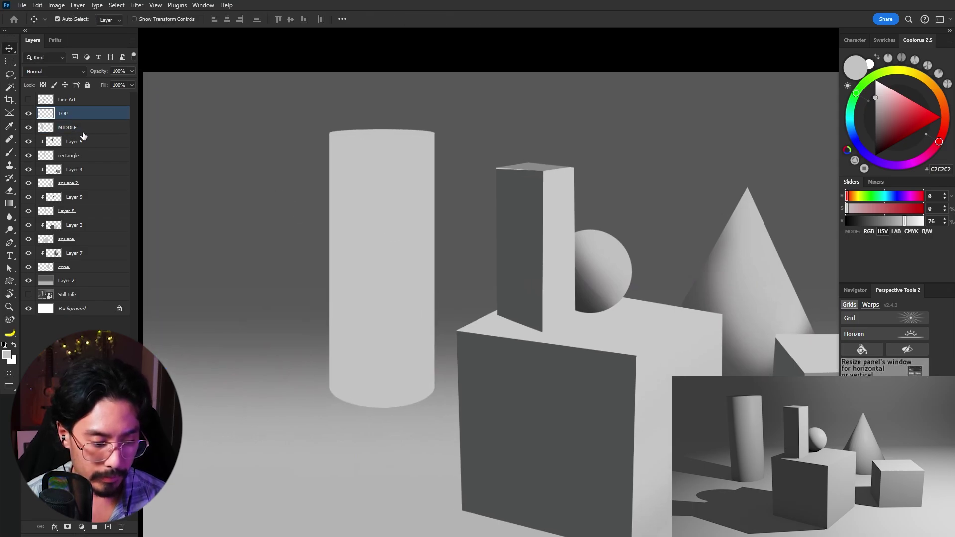
left_click(86, 130)
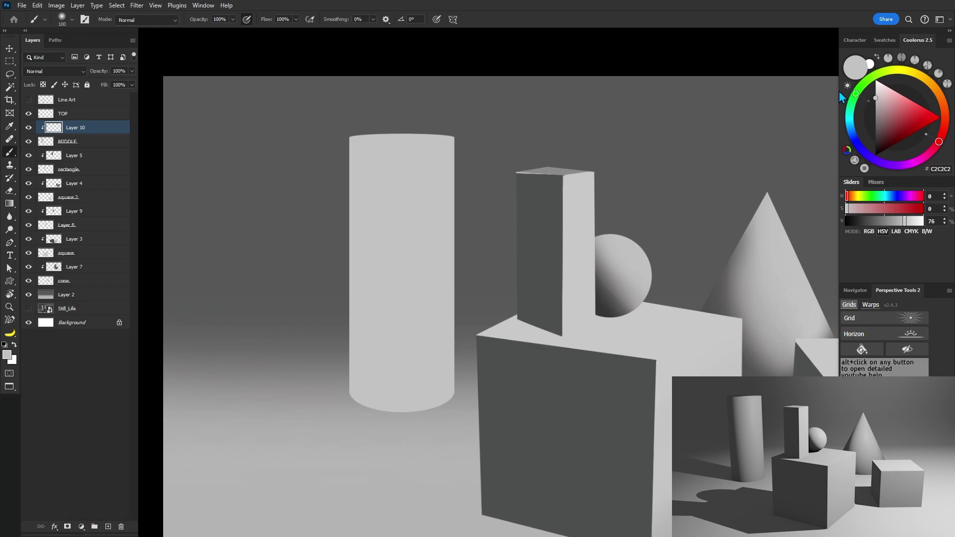
left_click(876, 118)
key("bracketright")
key("bracketright")
key("bracketright")
left_click_drag(371, 130, 367, 501)
left_click_drag(358, 150, 343, 414)
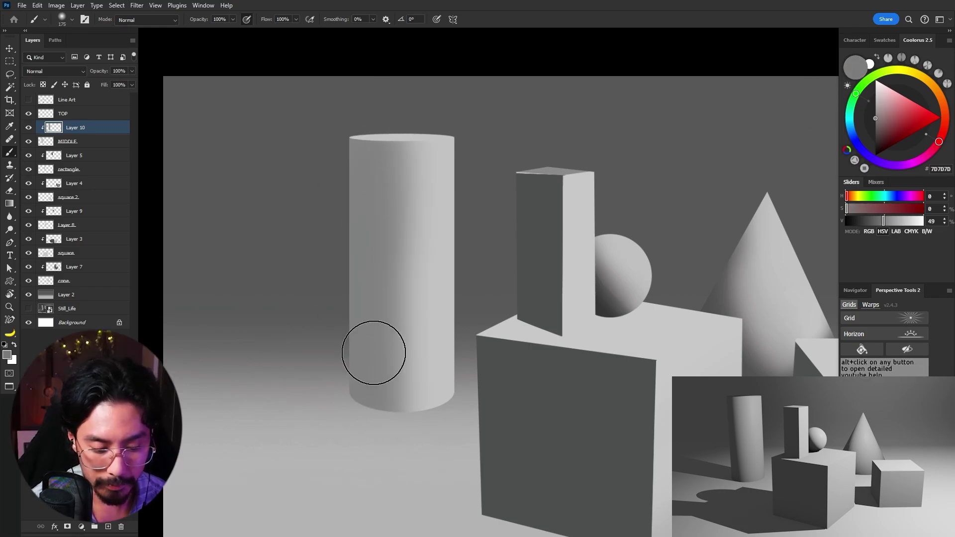
left_click_drag(532, 280, 552, 287)
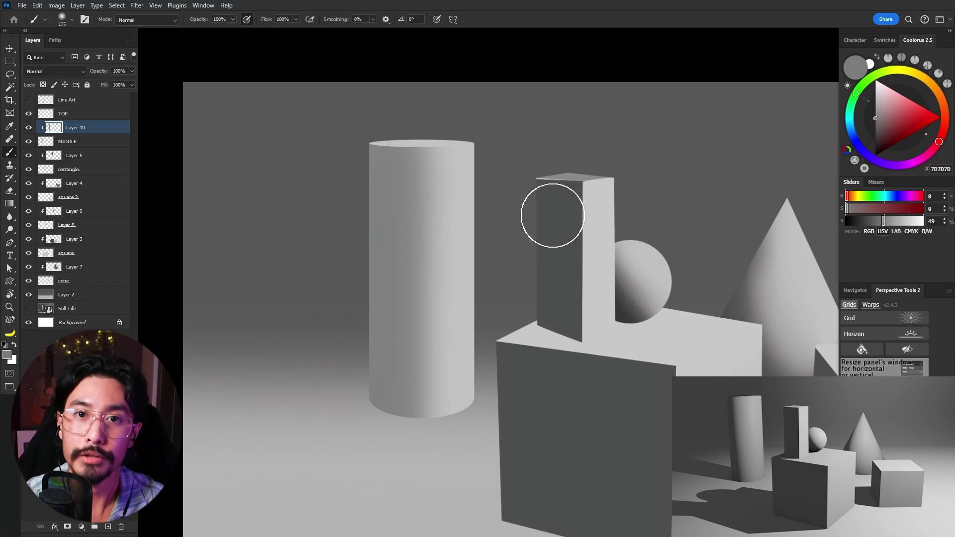
Deepen the shading along the cylinder's left edge using a smaller soft brush with dark grey 434343
left_click(553, 215, "alt")
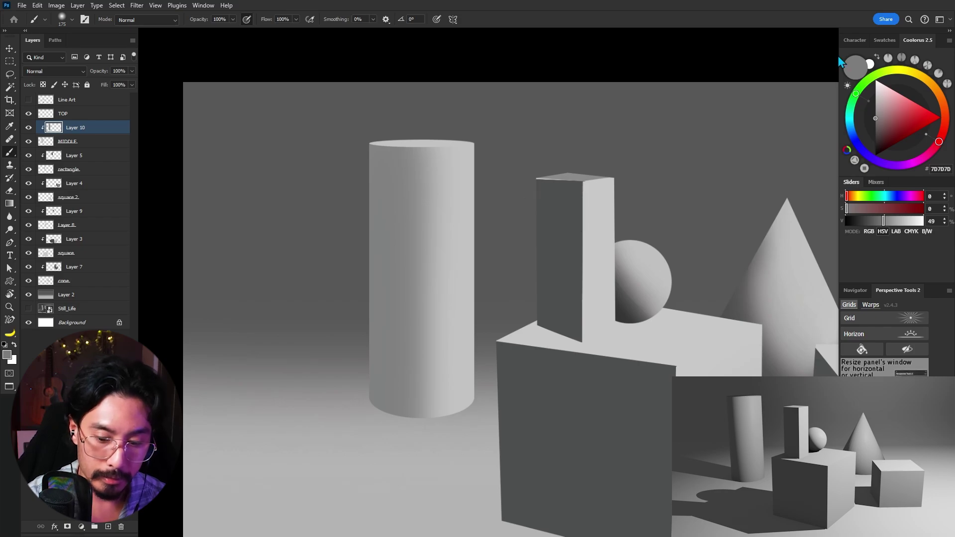
key("bracketleft")
key("bracketleft")
key("bracketleft")
mouse_move(369, 155)
left_mouse_down()
mouse_move(367, 327)
mouse_move(359, 253)
mouse_move(366, 302)
mouse_move(356, 262)
mouse_move(371, 293)
mouse_move(366, 264)
mouse_move(377, 260)
mouse_move(369, 263)
mouse_move(380, 327)
mouse_move(374, 246)
mouse_move(391, 317)
mouse_move(378, 268)
mouse_move(380, 154)
left_mouse_up()
Softly darken the lower part of the cylinder with a 400 px brush in grey 434343
key("bracketleft")
key("bracketright")
key("bracketright")
key("bracketright")
key("bracketright")
key("bracketright")
key("bracketright")
key("bracketright")
key("bracketright")
key("bracketright")
key("bracketright")
key("bracketright")
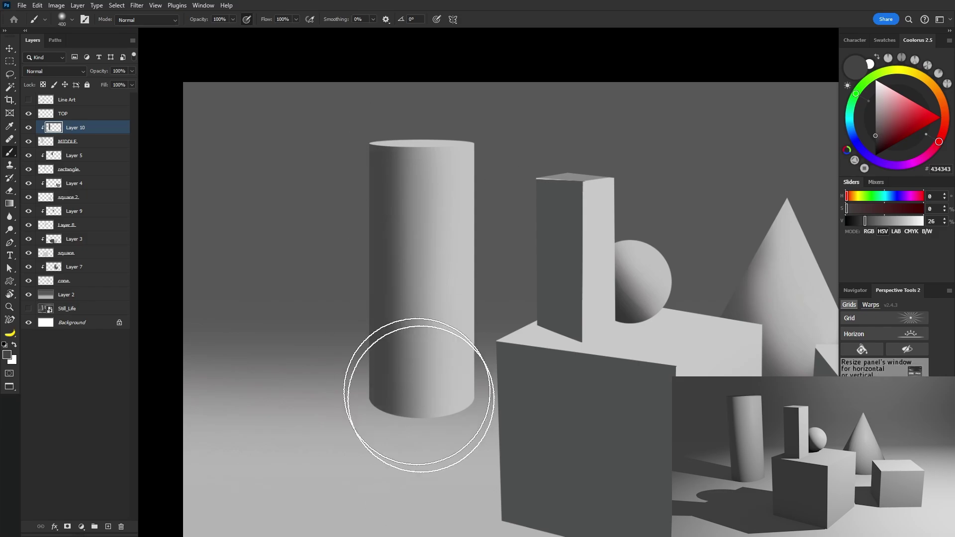
mouse_move(419, 396)
left_mouse_down()
mouse_move(433, 418)
mouse_move(490, 412)
mouse_move(400, 411)
left_mouse_up()
Lock the TOP layer's transparency and brush sampled dark grey 4D4E4E over the cylinder's top ellipse, leaving nothing selected
key("bracketleft")
key("bracketleft")
key("bracketleft")
key("bracketleft")
key("bracketleft")
key("bracketleft")
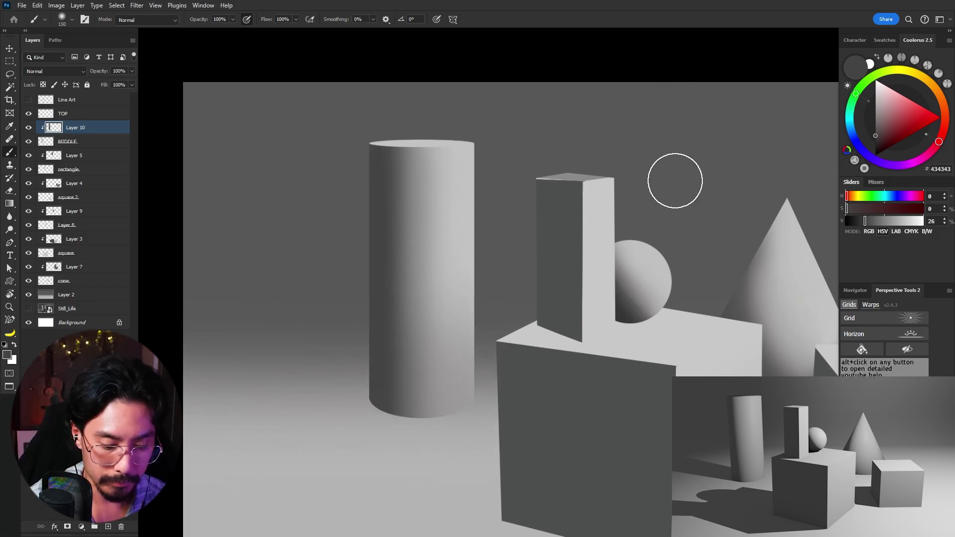
left_click(569, 435, "alt")
left_click_drag(509, 199, 466, 239)
key("v")
left_click(384, 152)
key("b")
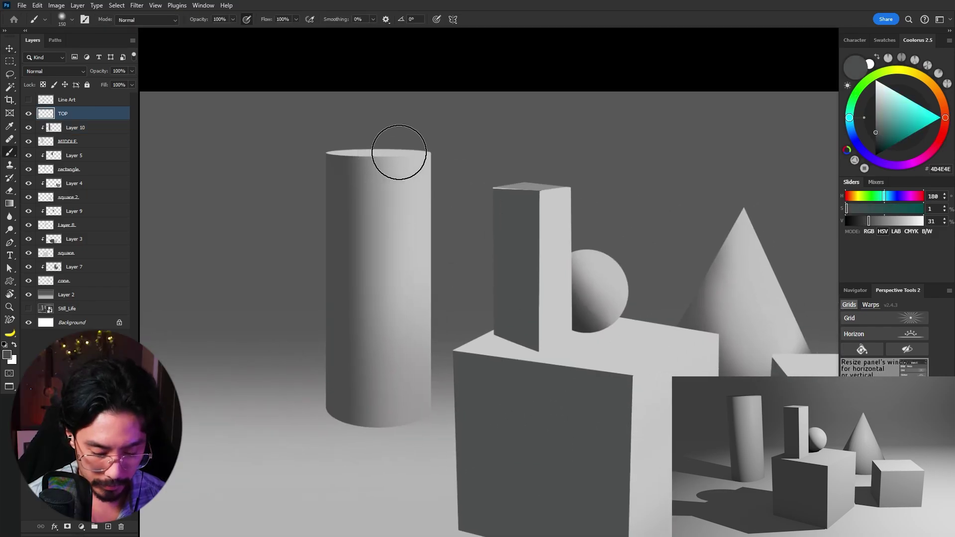
key("slash")
key("l")
mouse_move(297, 139)
left_mouse_down()
mouse_move(301, 149)
mouse_move(354, 164)
mouse_move(451, 145)
mouse_move(367, 132)
mouse_move(299, 137)
left_mouse_up()
key("b")
mouse_move(423, 147)
left_mouse_down()
mouse_move(492, 136)
mouse_move(383, 162)
mouse_move(292, 167)
mouse_move(466, 132)
mouse_move(486, 154)
left_mouse_up()
key("ctrl+d")
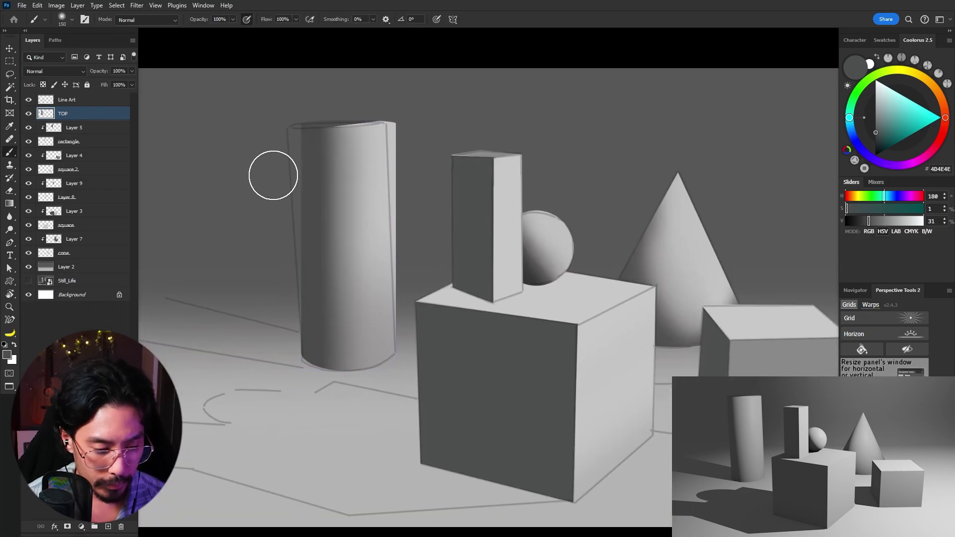
Merge the cylinder layers and, with the line art shown, rotate the cylinder to -2.98° and nudge it to X 495.96, Y 422.18 px
key("ctrl+t")
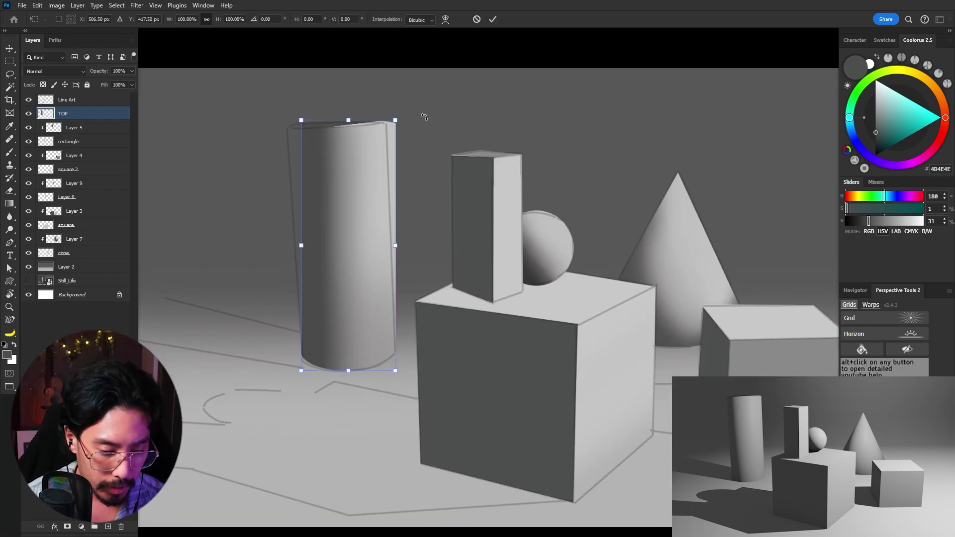
mouse_move(425, 117)
left_mouse_down()
mouse_move(446, 92)
mouse_move(425, 107)
left_mouse_up()
key("Down")
key("Down")
key("Down")
key("Down")
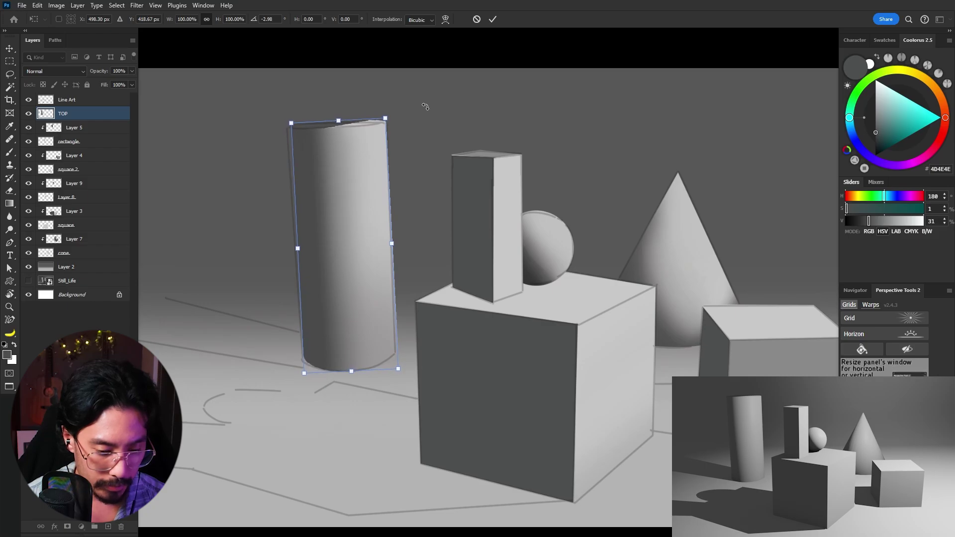
key("Left")
key("Left")
key("Right")
key("Left")
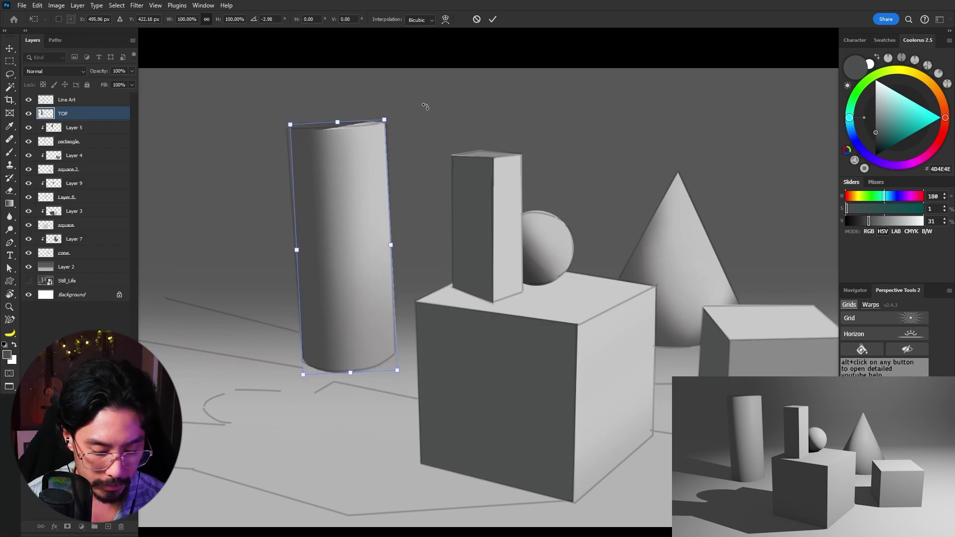
key("Return")
On a new layer above Layer 2, trace a closed Pen path around the large cube's cast shadow, following the line art
left_click_drag(385, 227, 360, 216)
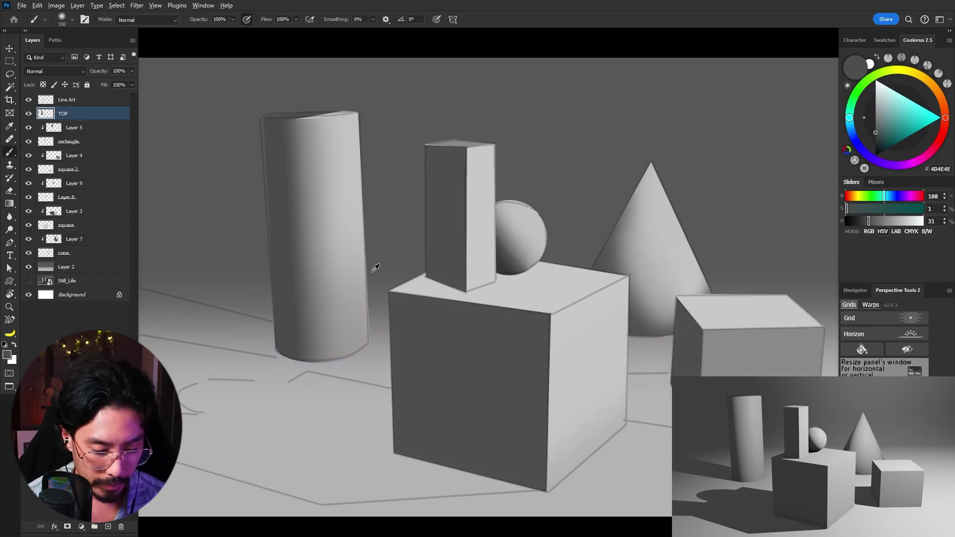
left_click_drag(373, 271, 359, 279)
left_click_drag(322, 384, 321, 383)
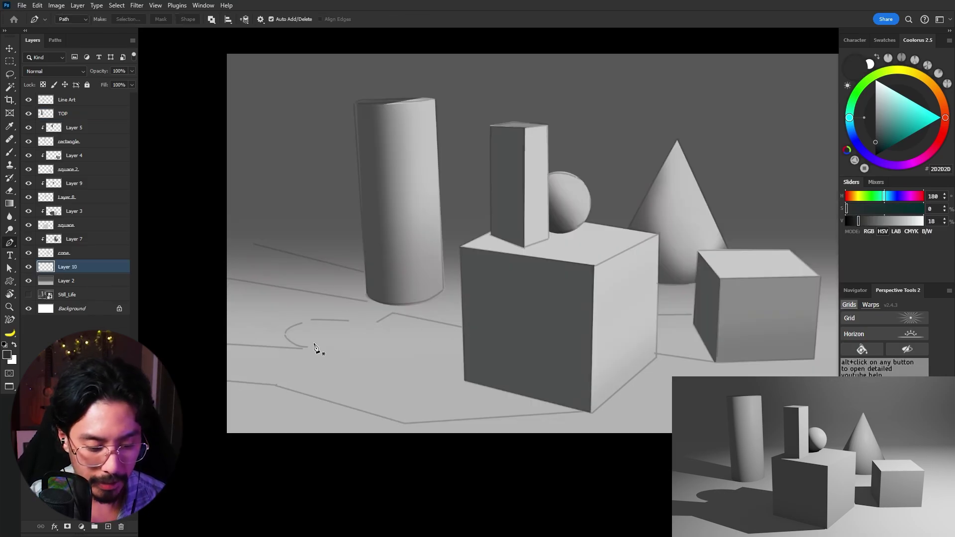
left_click_drag(513, 343, 529, 320)
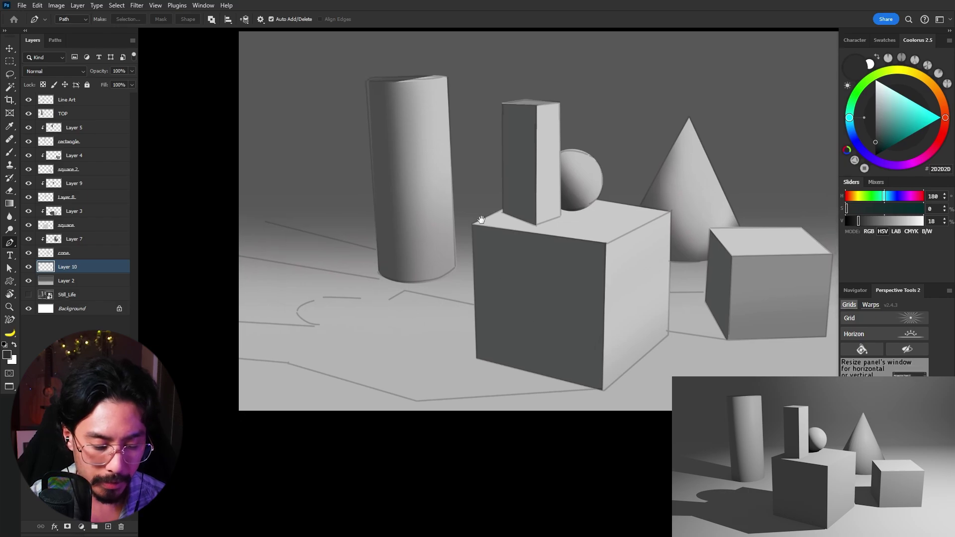
left_click_drag(482, 219, 471, 237)
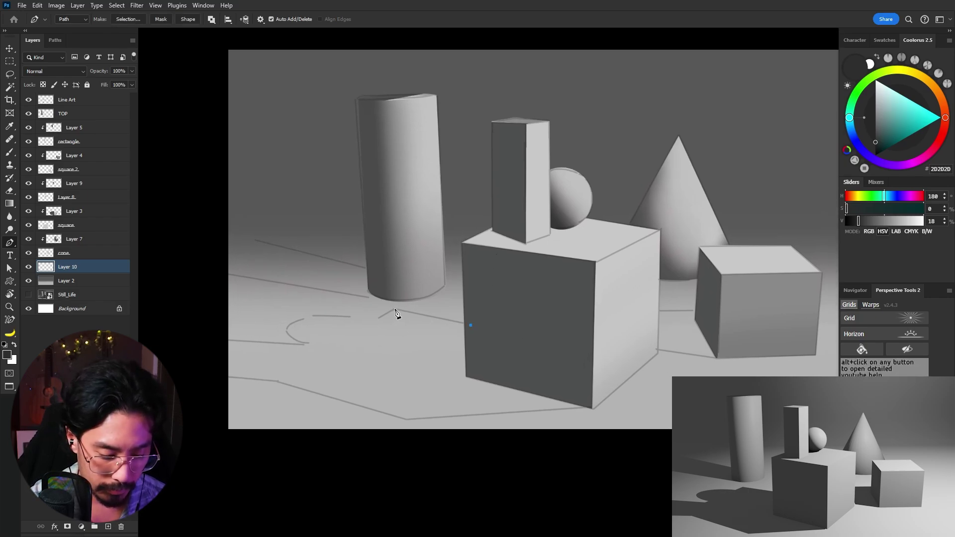
left_click(377, 318)
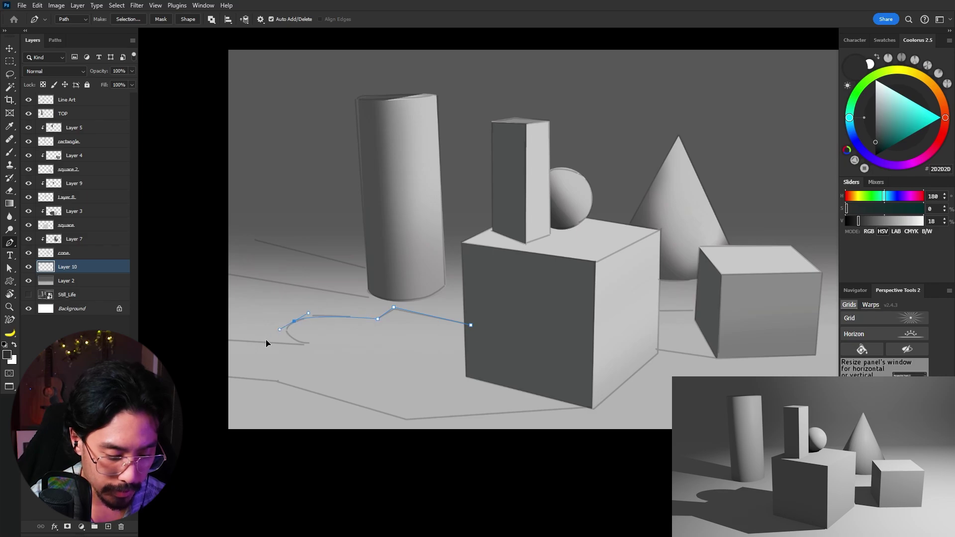
left_click_drag(240, 351, 264, 342)
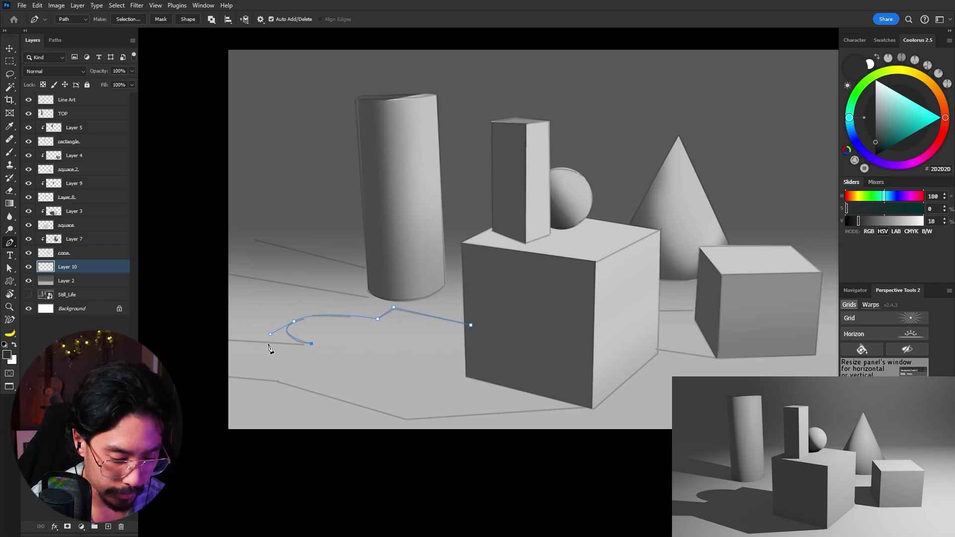
left_click(220, 342)
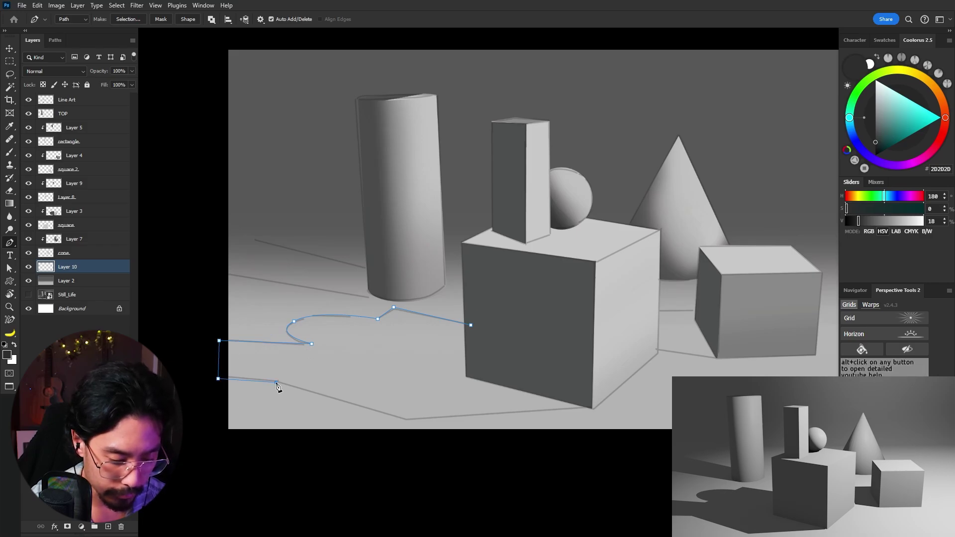
left_click(406, 420)
left_click(593, 409)
left_click(471, 325)
Convert the shadow path to a selection with 0 px feather and fill it with dark grey 2D2D2D, leaving nothing selected
right_click(435, 366)
left_click(473, 199)
key("Return")
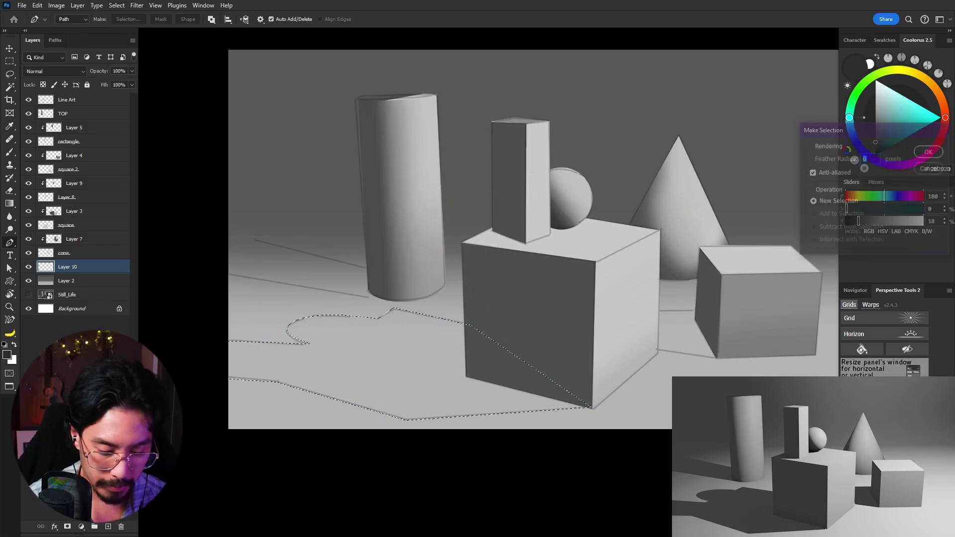
key("alt+BackSpace")
key("ctrl+d")
Lasso the cast shadow area between the large cube and the small cube, following the line art
left_click_drag(655, 272, 539, 266)
key("l")
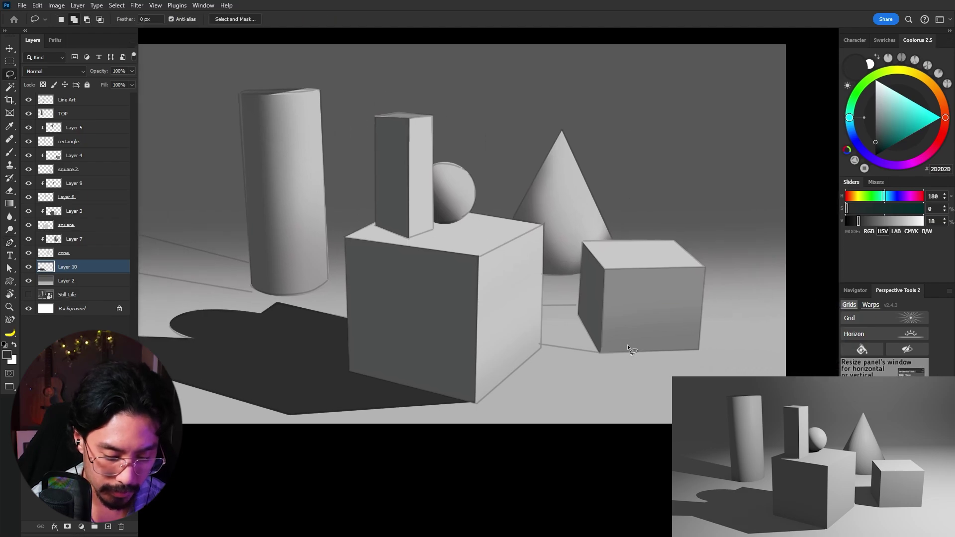
left_click_drag(613, 335, 605, 354)
left_click(537, 343, "alt")
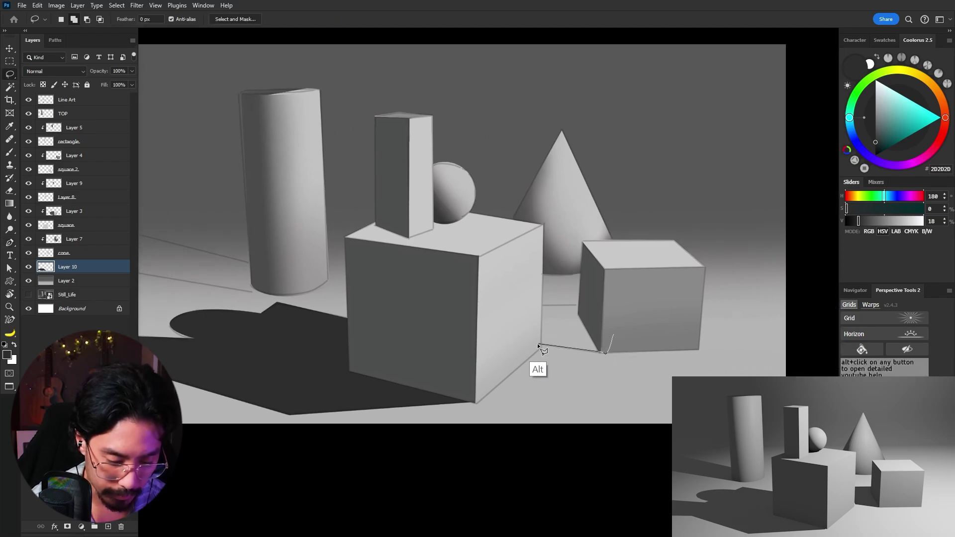
left_click(539, 306, "alt")
left_click_drag(594, 304, 603, 308)
Add the cylinder's cast shadow to the selection and fill both areas with dark grey 2D2D2D, leaving nothing selected
left_click_drag(438, 209, 608, 240)
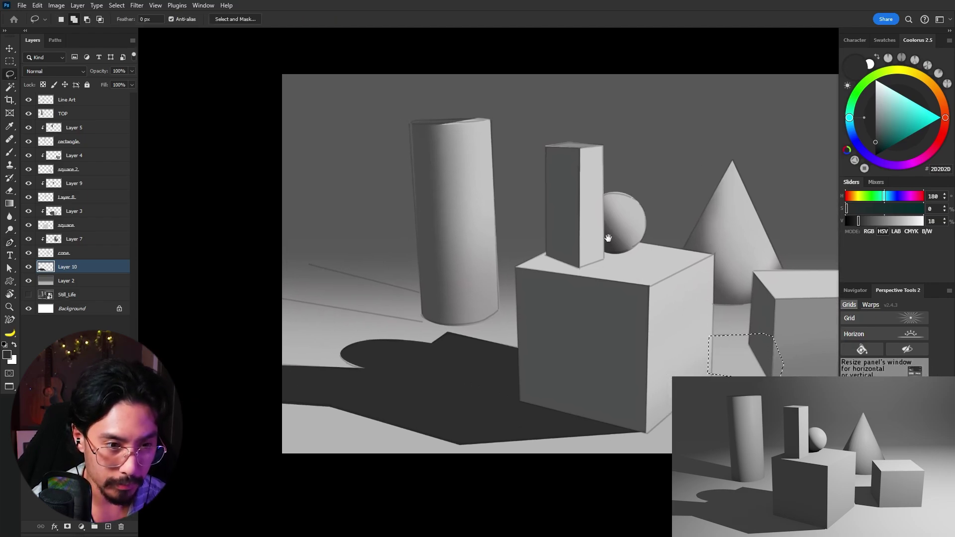
left_click_drag(429, 304, 422, 292)
left_click(244, 245, "alt")
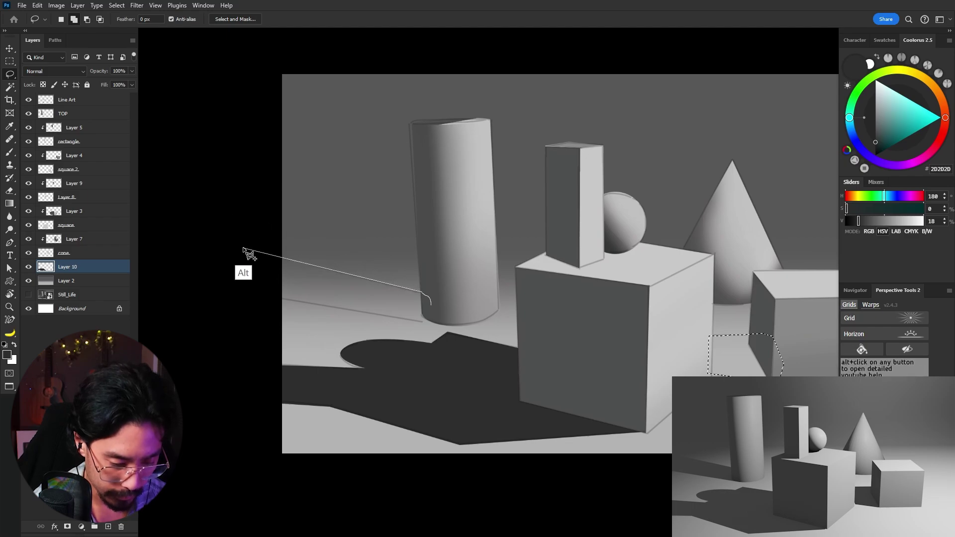
left_click(273, 298, "alt")
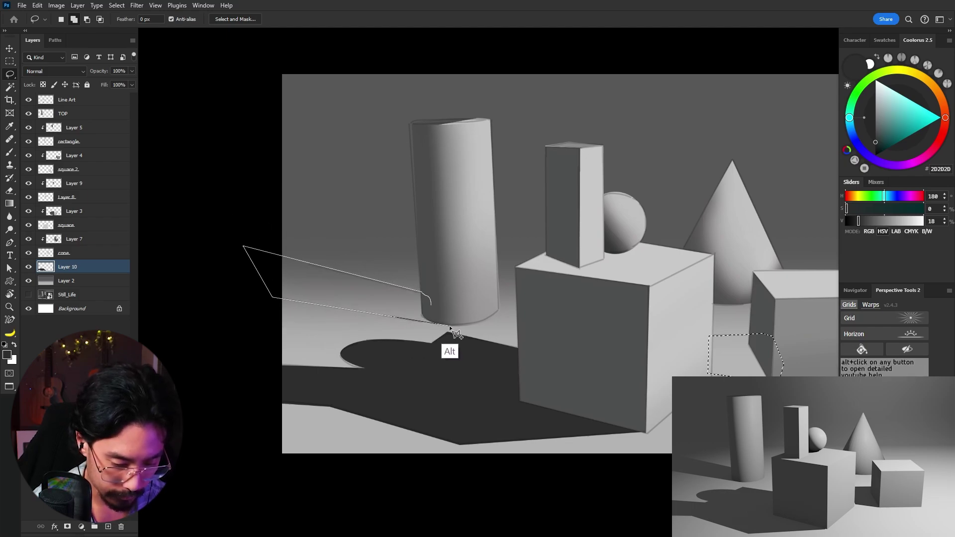
left_click(450, 328, "alt")
key("alt+BackSpace")
key("ctrl+d")
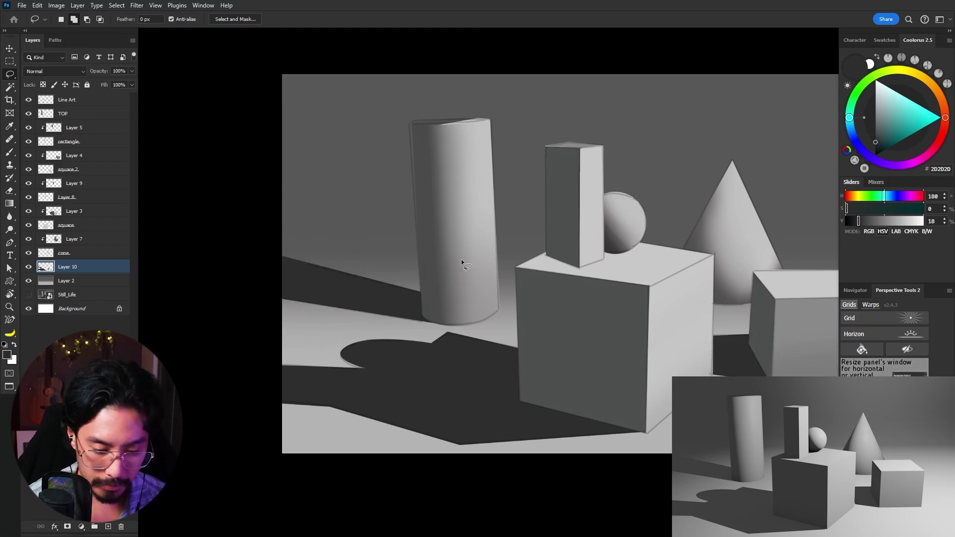
Add a new layer clipped to the large cube's square layer and activate the Lasso tool
left_click_drag(582, 244, 571, 245)
key("v")
left_click(600, 266)
key("b")
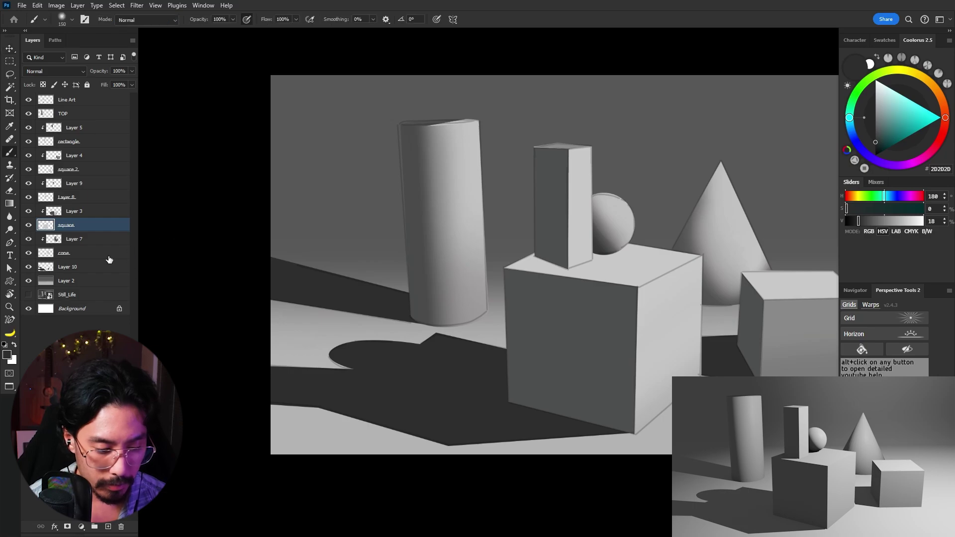
key("ctrl+shift+alt+n")
key("ctrl+alt+g")
key("l")
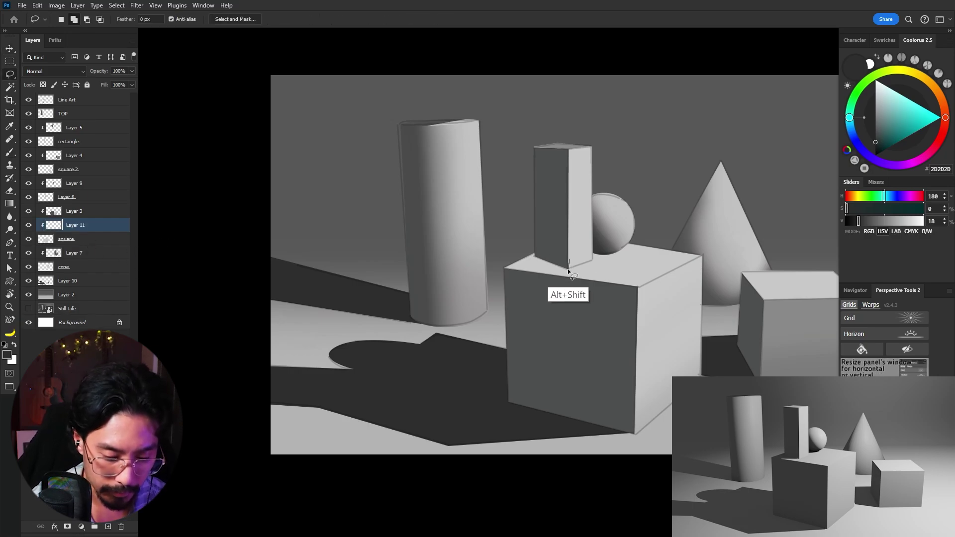
Lasso the tall block's cast shadow on the large cube's top face and fill it with dark grey 2D2D2D, leaving nothing selected
left_click(567, 269, "alt")
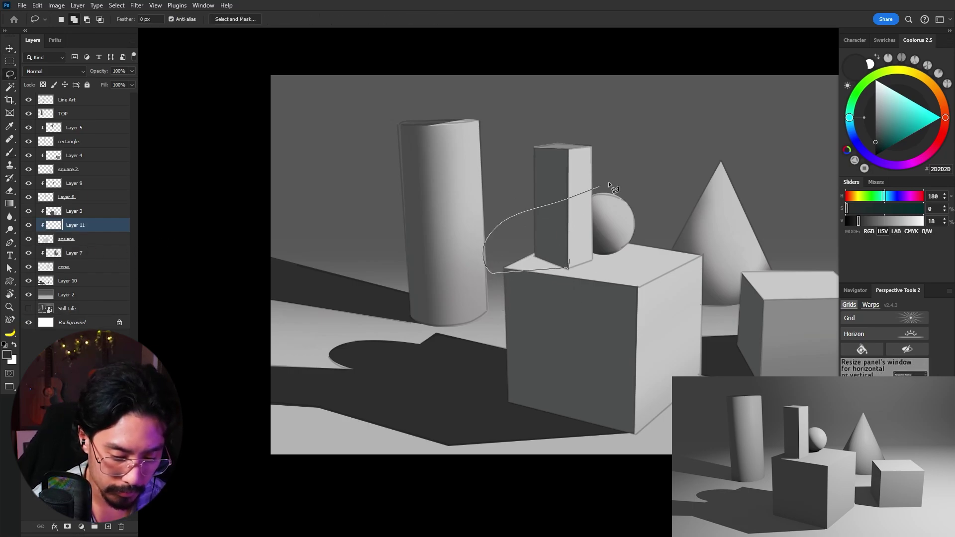
left_click_drag(608, 181, 628, 173)
key("alt+BackSpace")
key("ctrl+d")
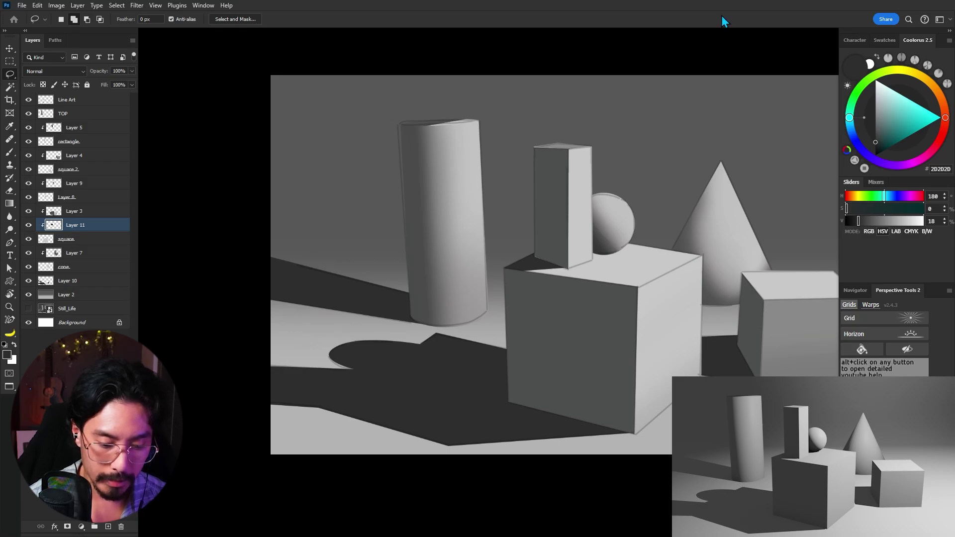
scroll(563, 219, "down", 2)
left_click_drag(566, 202, 405, 214)
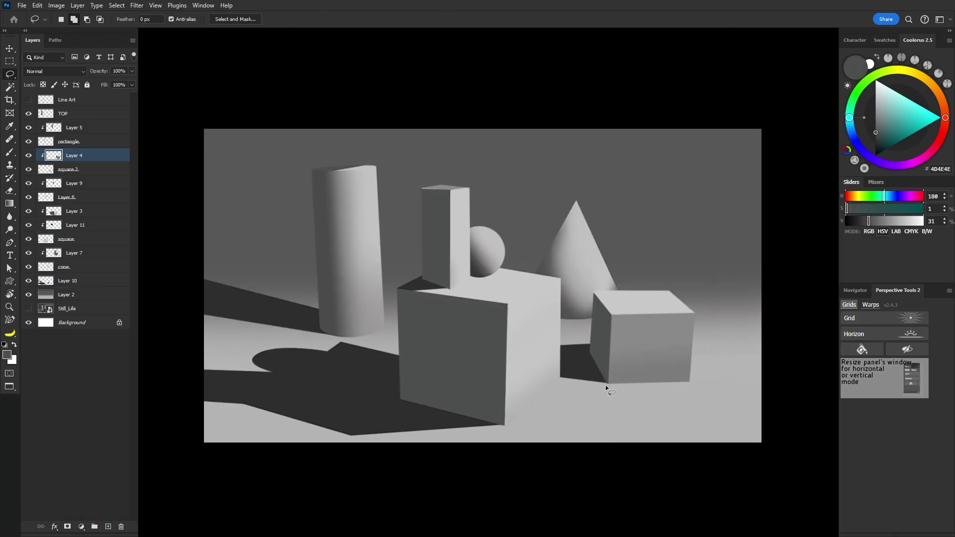
Lasso the small cube's shadow-side face and darken it with the soft brush, using grey sampled from its cast shadow
left_click(608, 388, "alt")
left_click(612, 315, "alt")
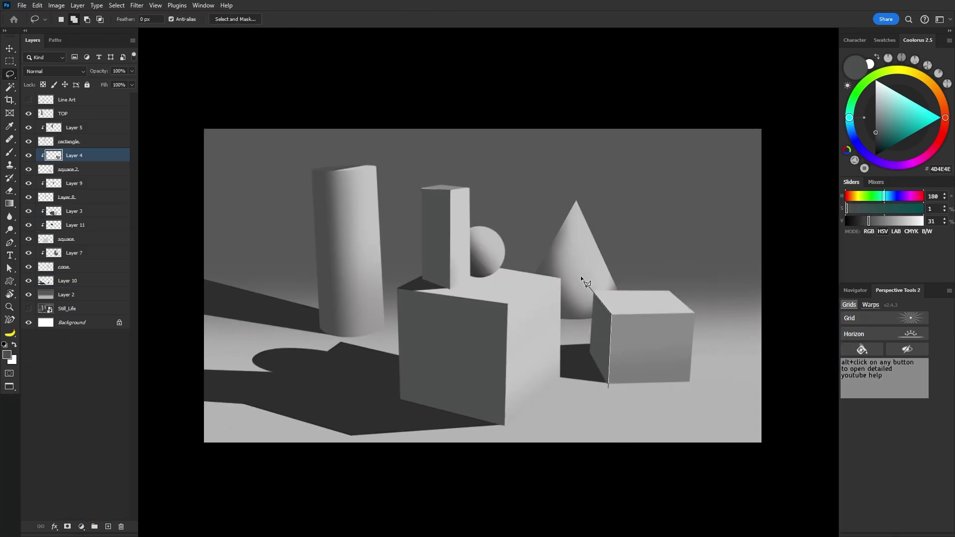
key("b")
left_click(577, 362, "alt")
left_click_drag(596, 318, 599, 366)
Lasso the large cube's shadow-side face and darken it with the soft brush in 2D2D2D at 30% opacity, leaving nothing selected
key("l")
left_click(515, 435, "alt")
key("b")
left_click_drag(435, 320, 478, 388)
key("ctrl+d")
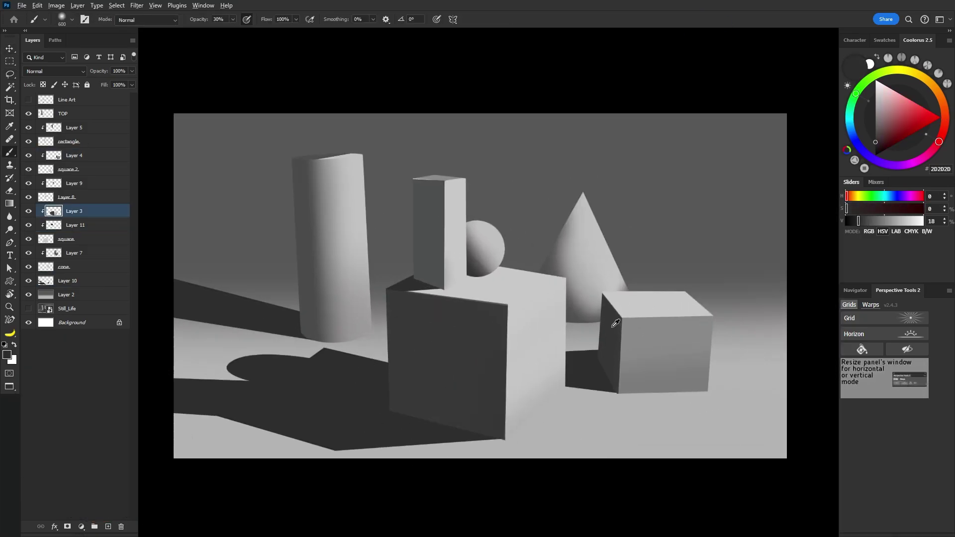
Lock the transparent pixels of the cylinder's TOP layer and brush dark grey 2D2D2D down the cylinder's shadow side at 30% opacity
key("l")
scroll(558, 266, "down", 5)
scroll(563, 261, "up", 4)
key("v")
left_click(315, 193)
key("slash")
key("b")
left_click_drag(318, 194, 323, 346)
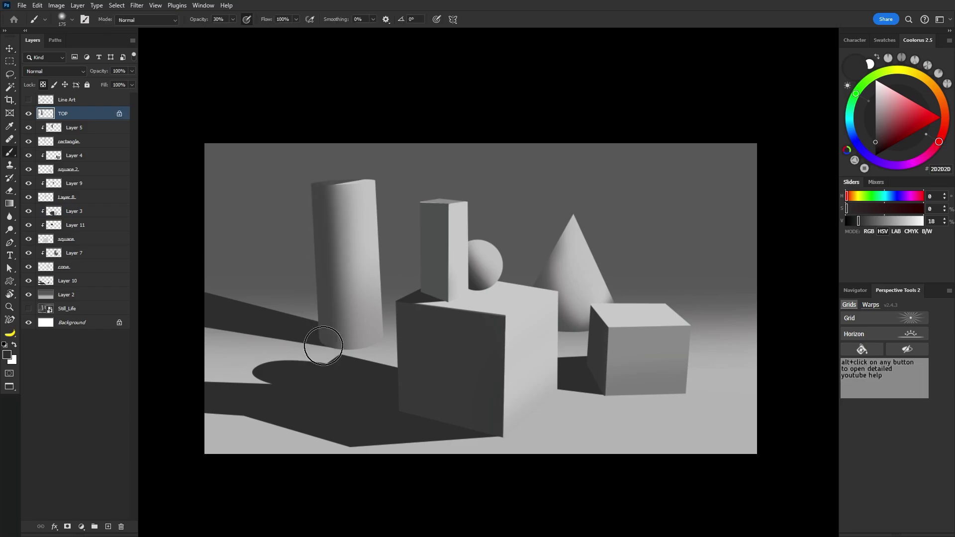
scroll(508, 233, "up", 1)
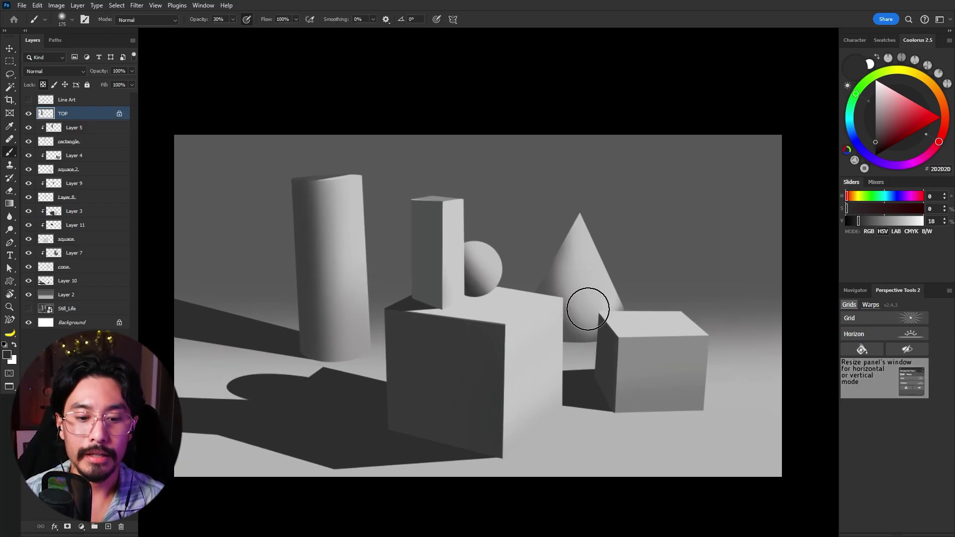